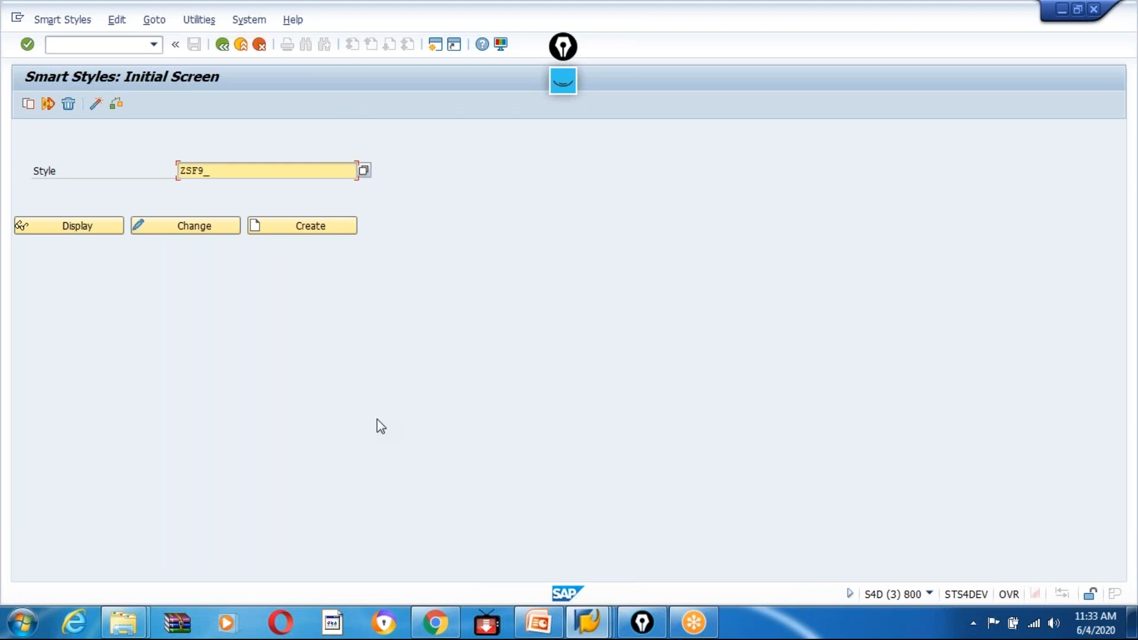
Create the Smart Style ZSF9_INVOICE_STYLE and check the choices for its standard paragraph.
text(VOIC)
click(294, 229)
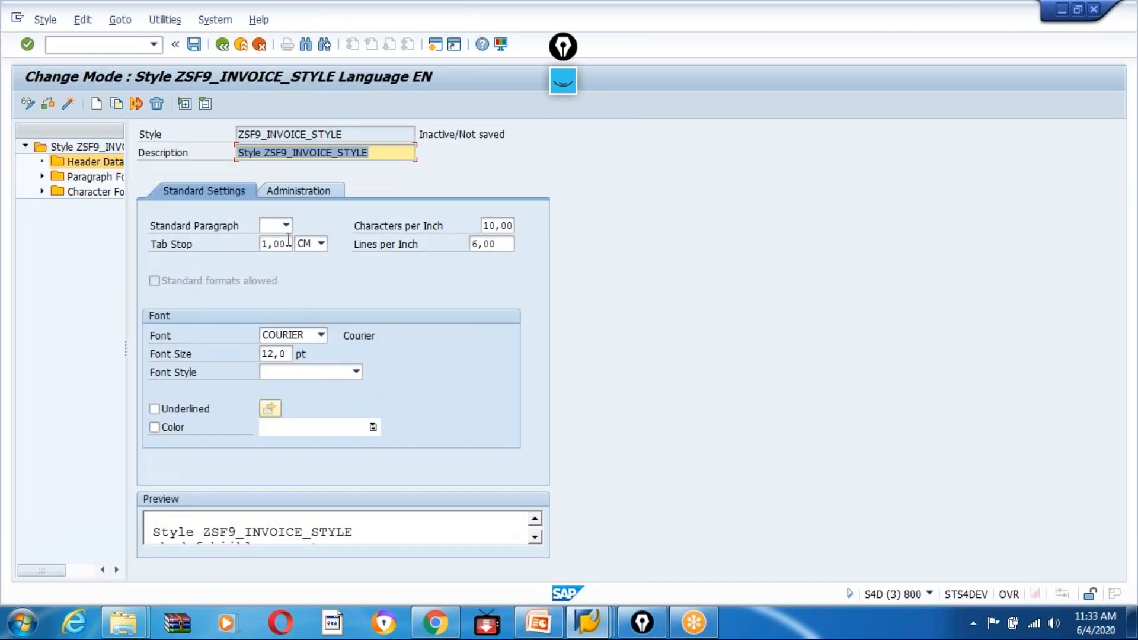
click(287, 227)
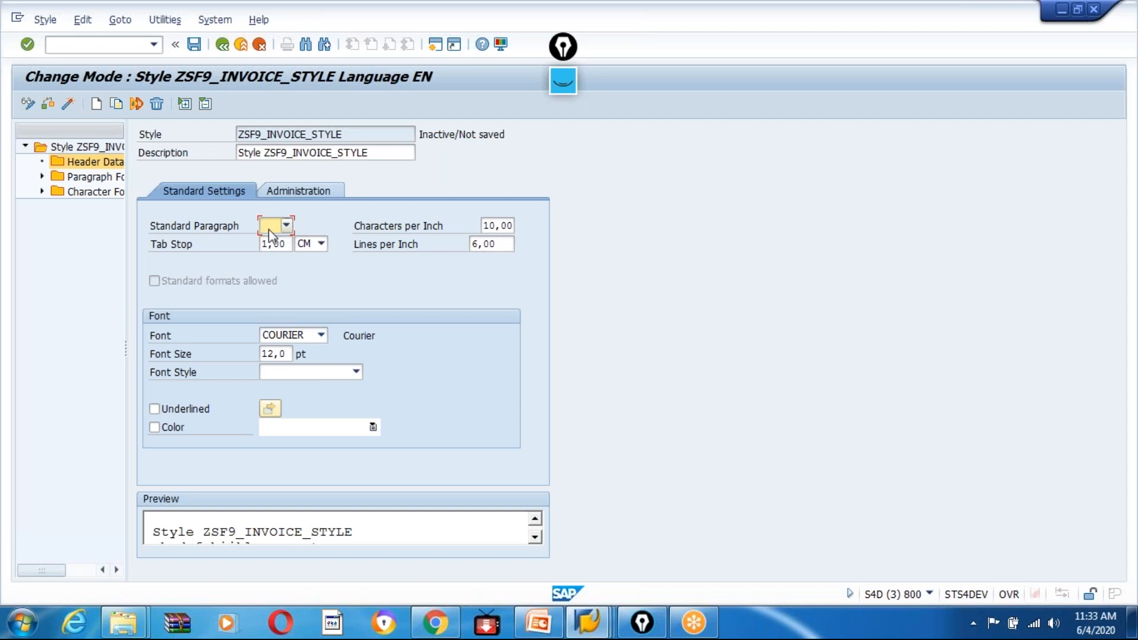
click(273, 228)
click(450, 328)
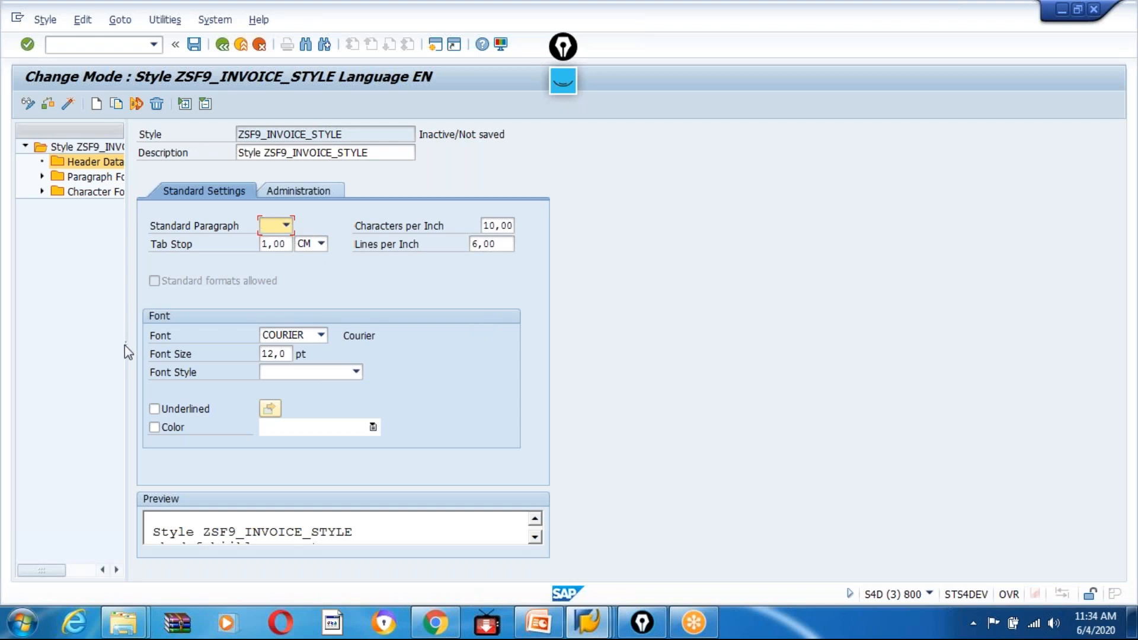
Widen the style's navigation tree and its name column to show the full node names, keeping Header Data selected.
drag(125, 344, 288, 347)
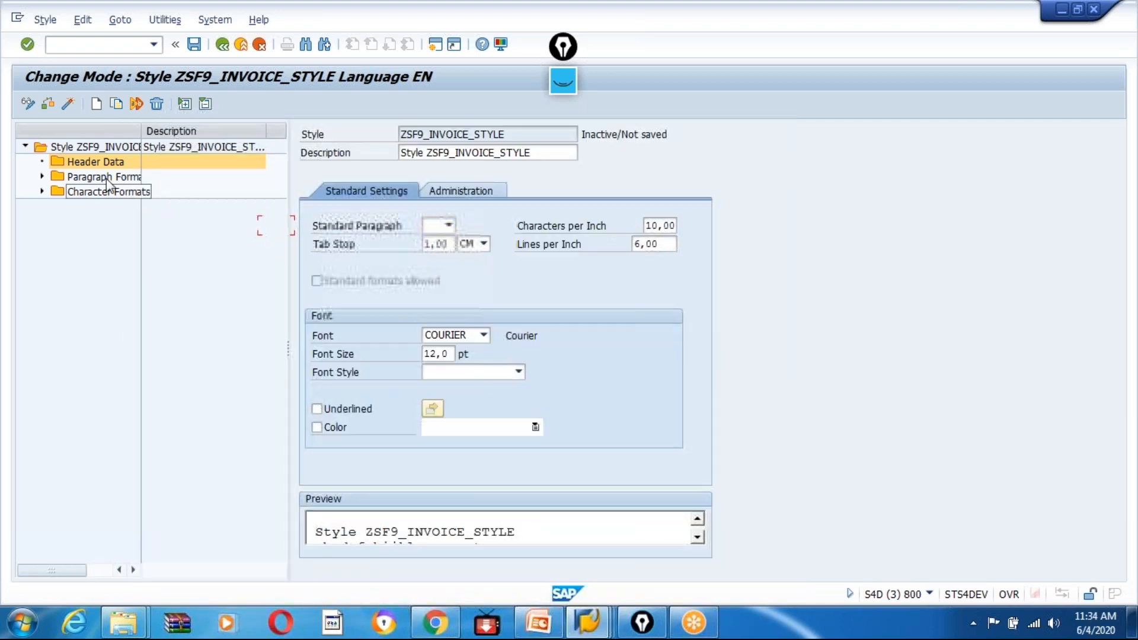
drag(140, 130, 186, 130)
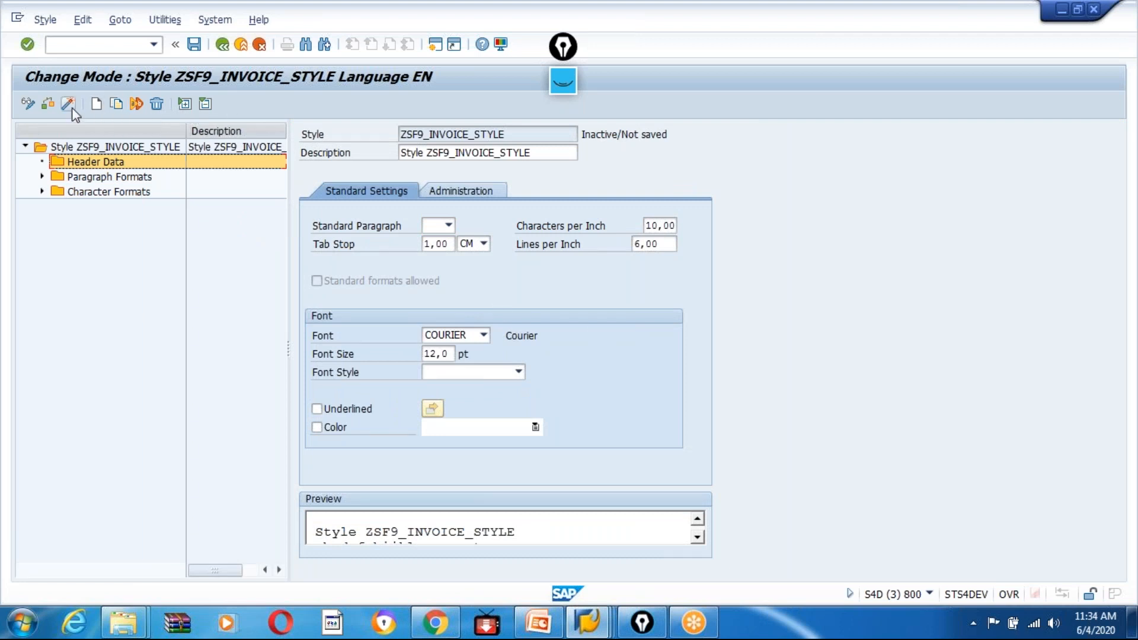
click(89, 165)
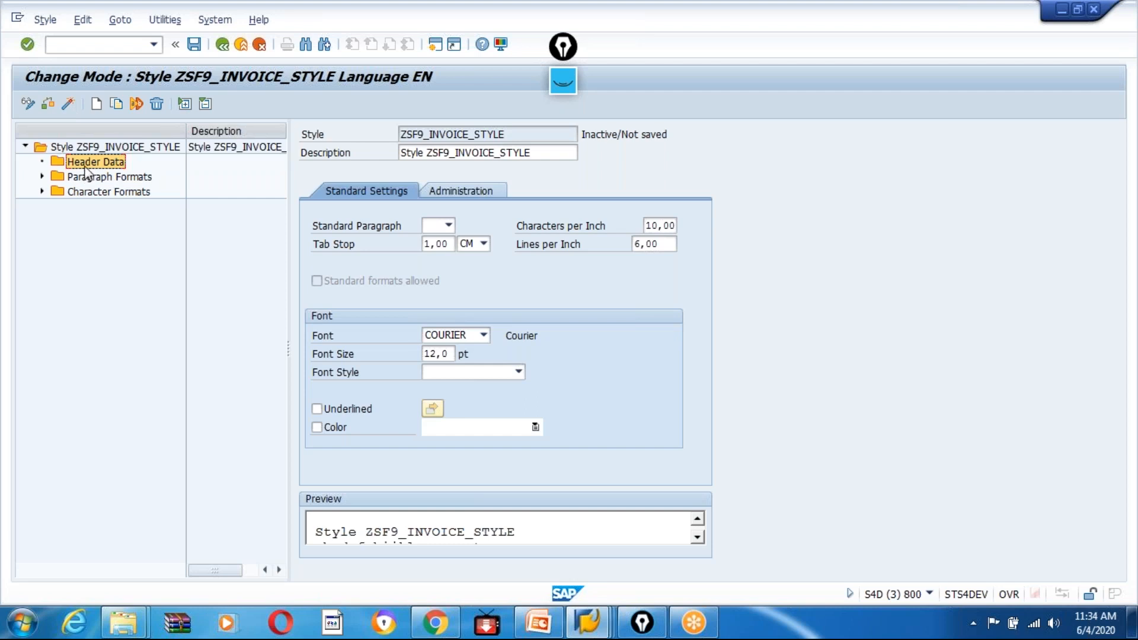
Create a paragraph format named P1 under the Paragraph Formats node.
click(89, 177)
click(42, 177)
double_click(109, 177)
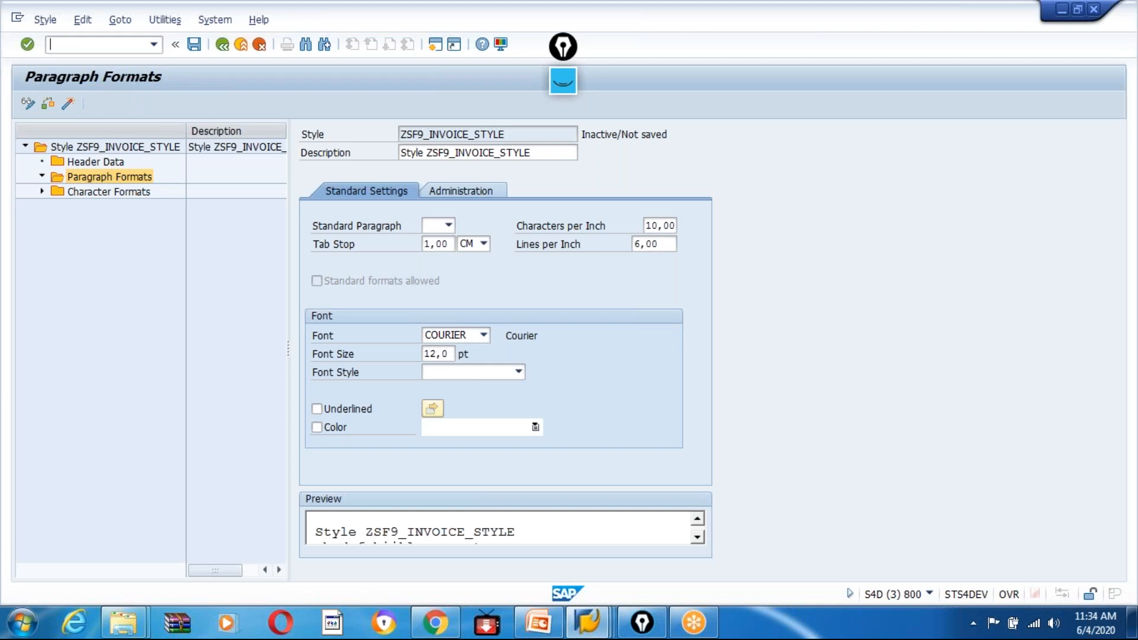
right_click(111, 178)
click(123, 194)
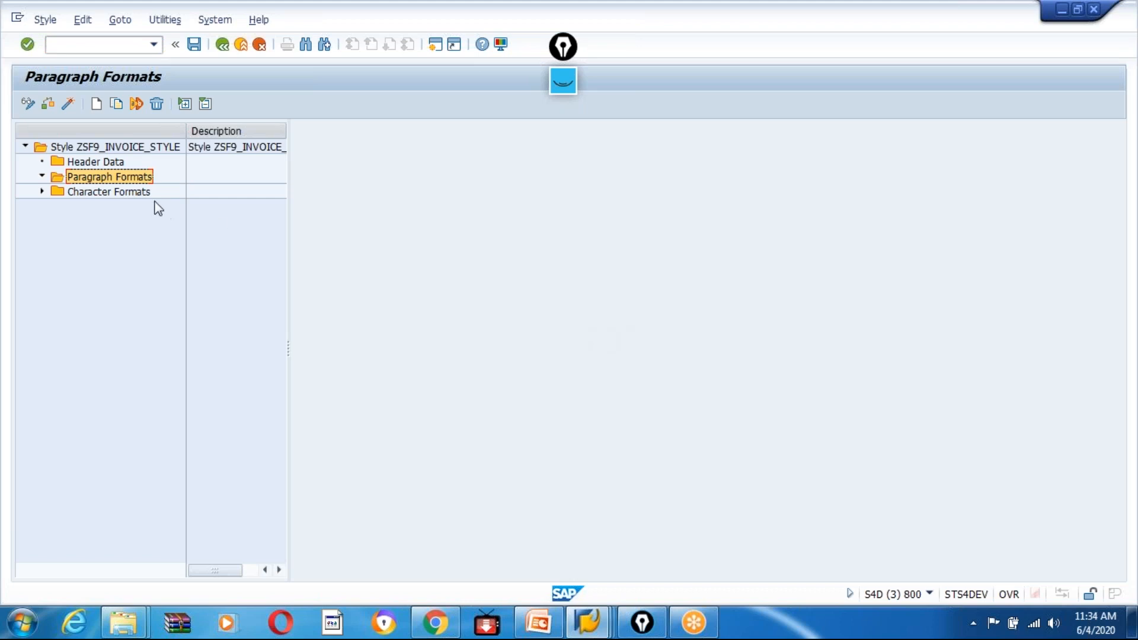
right_click(97, 180)
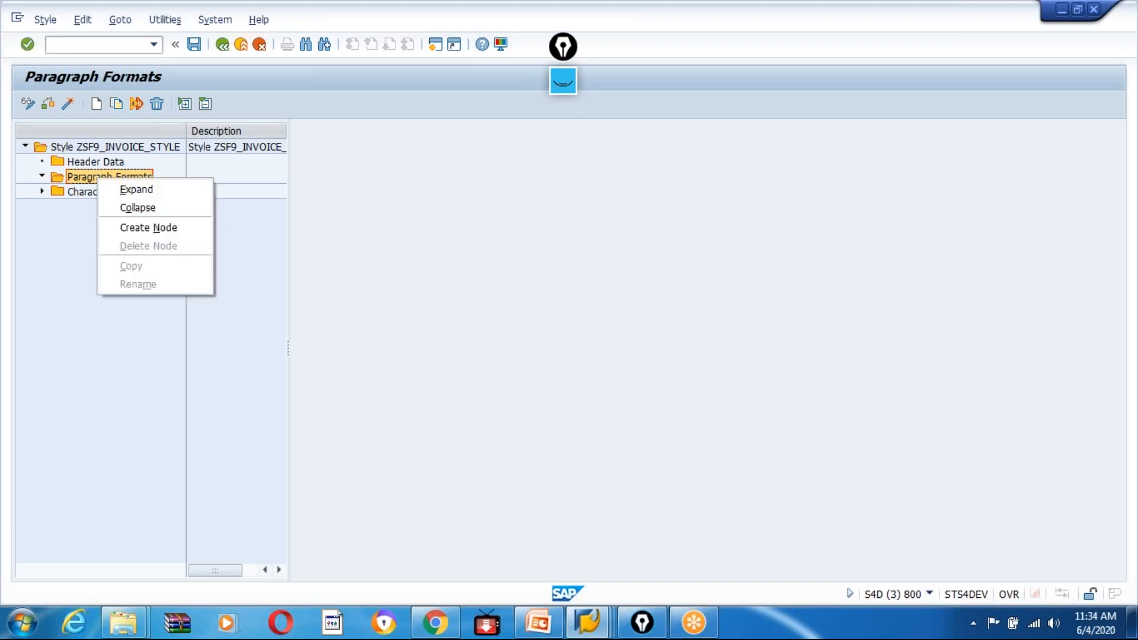
click(161, 227)
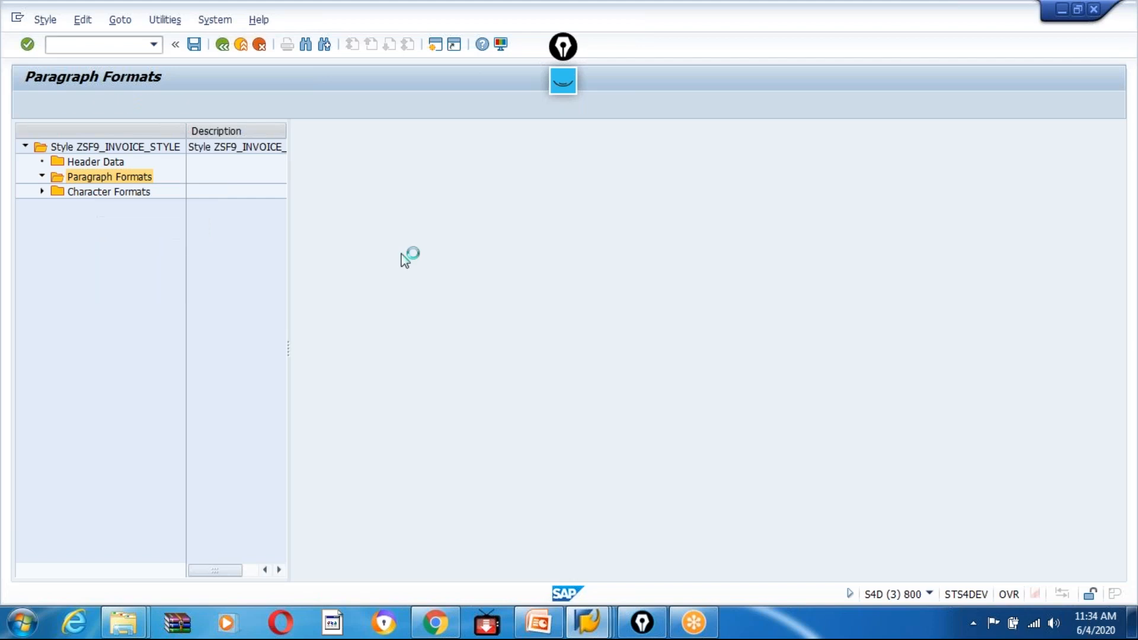
text(P1)
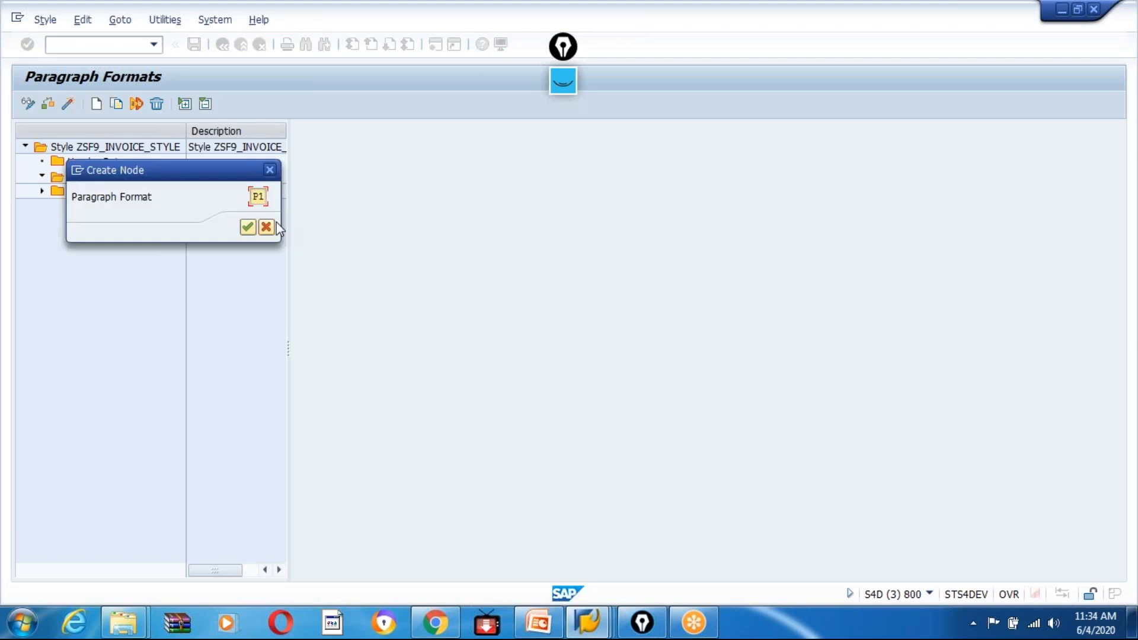
click(248, 227)
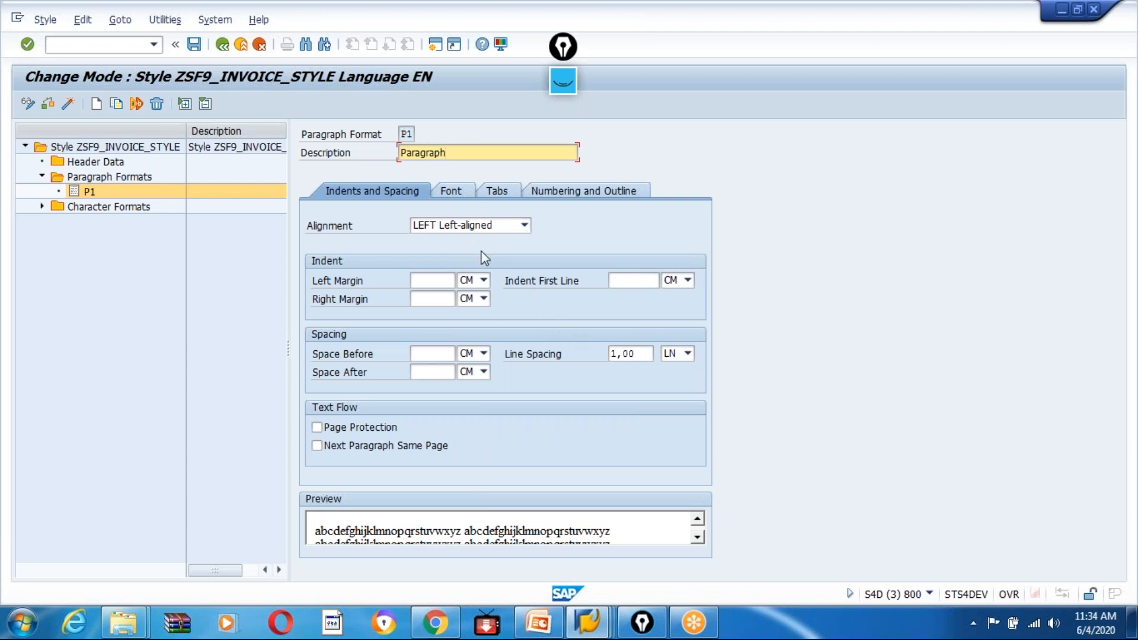
Set paragraph format P1's font family to HELV_I7 and its font size to 10 pt, leaving the font style blank.
click(449, 192)
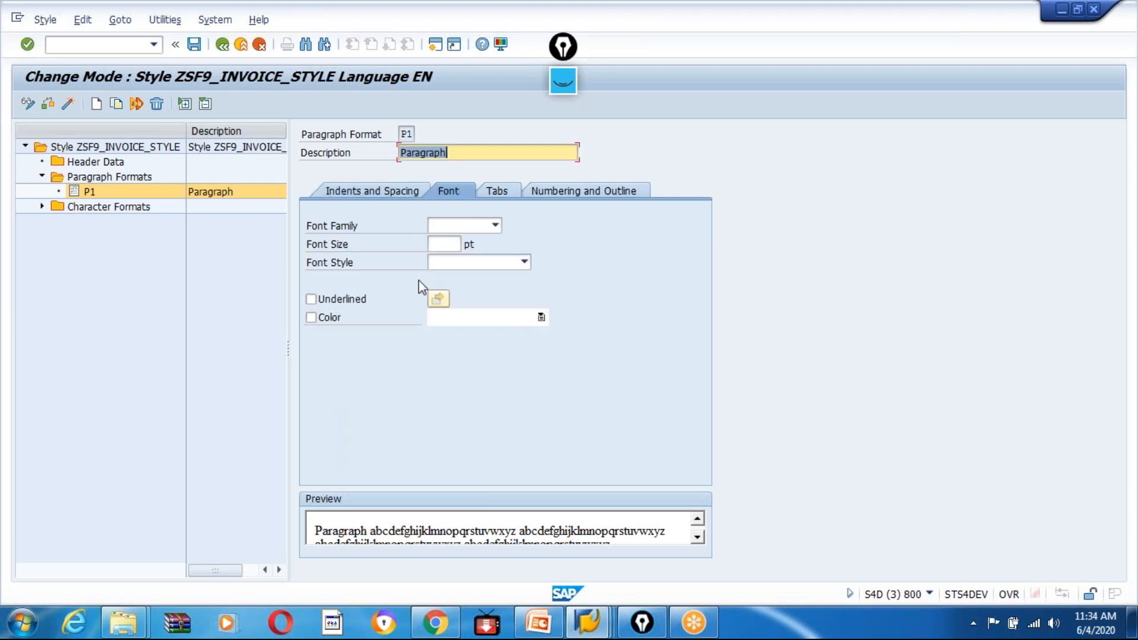
click(495, 225)
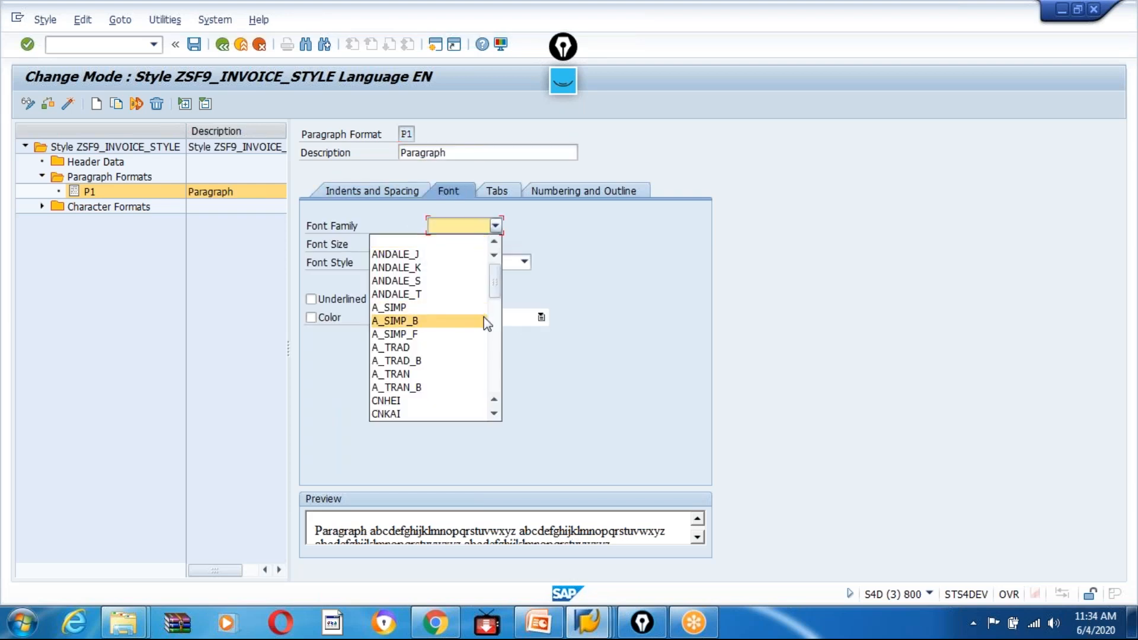
scroll(487, 324, down, 5)
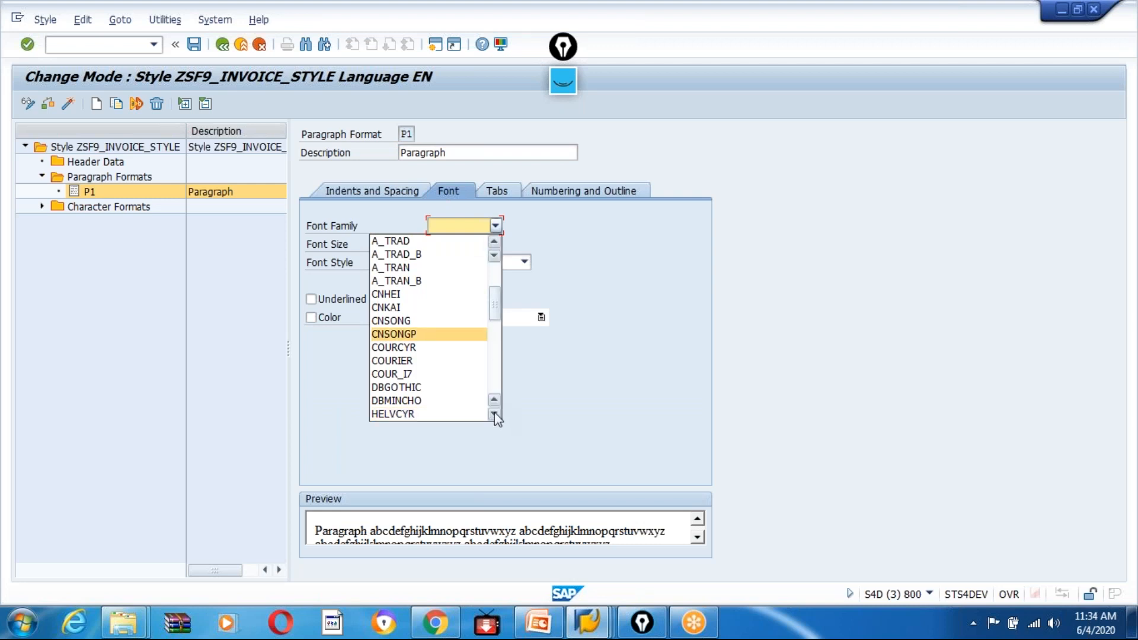
click(410, 361)
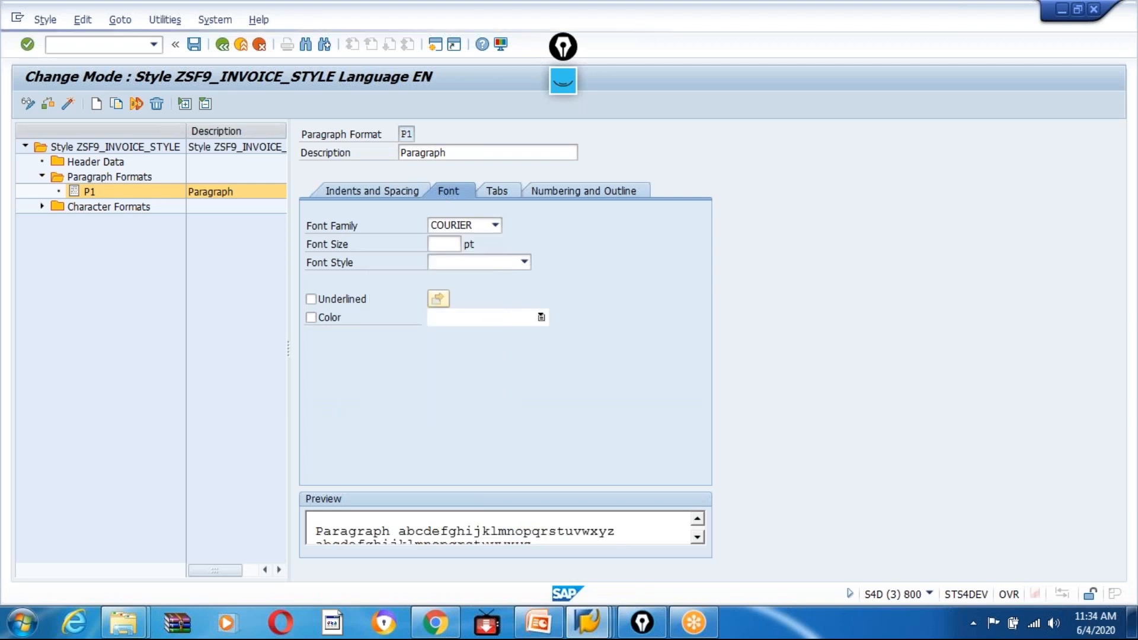
click(496, 226)
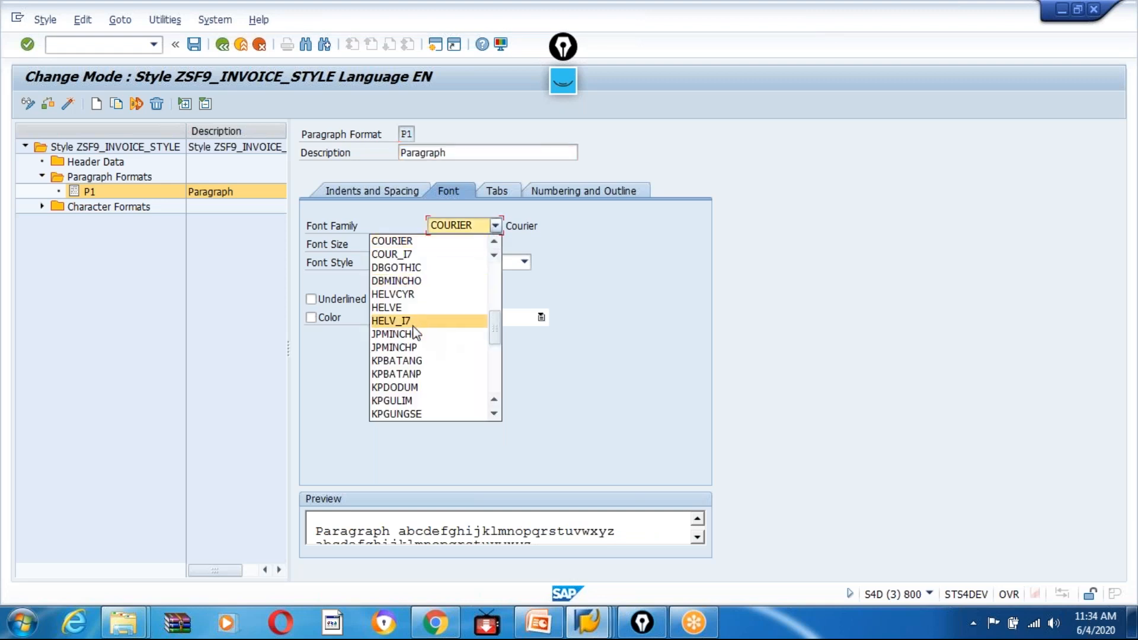
click(411, 323)
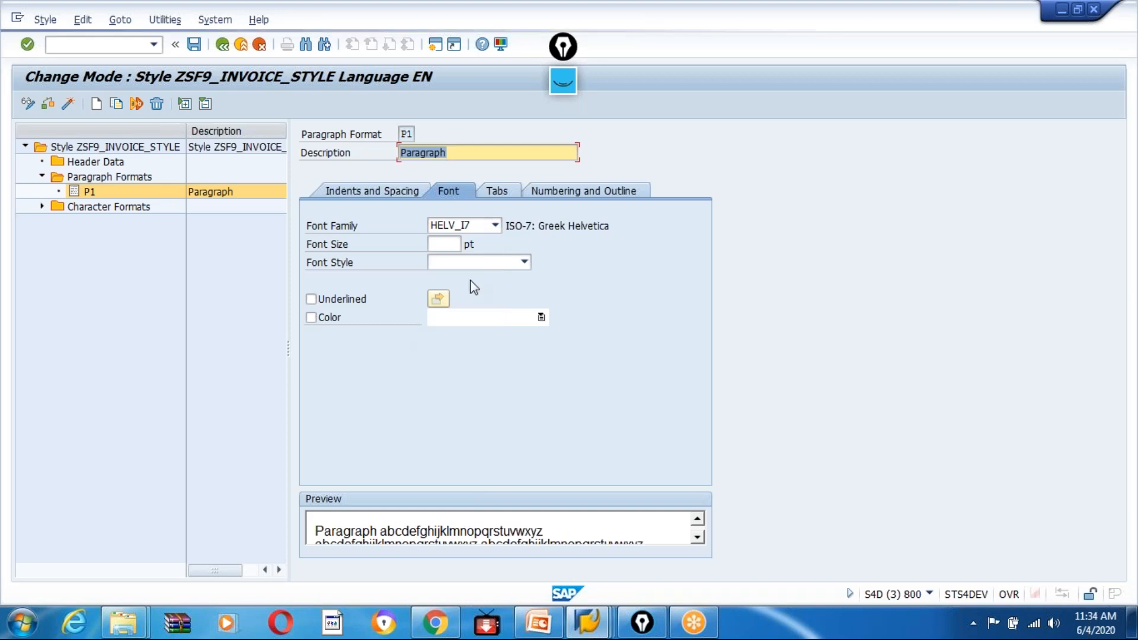
click(451, 245)
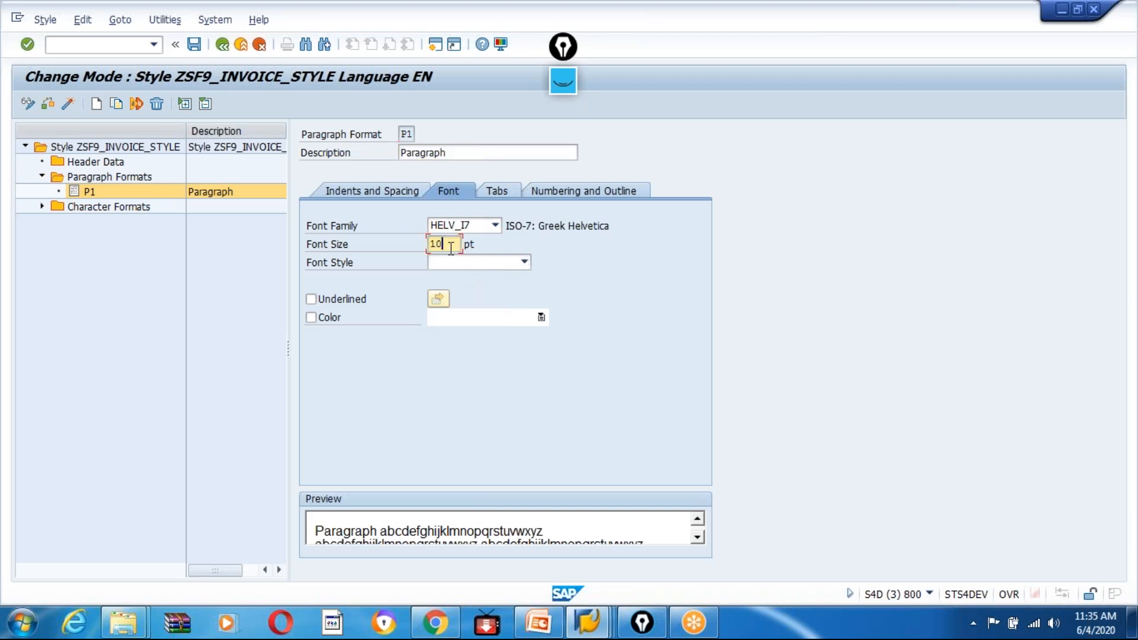
text(10)
click(453, 264)
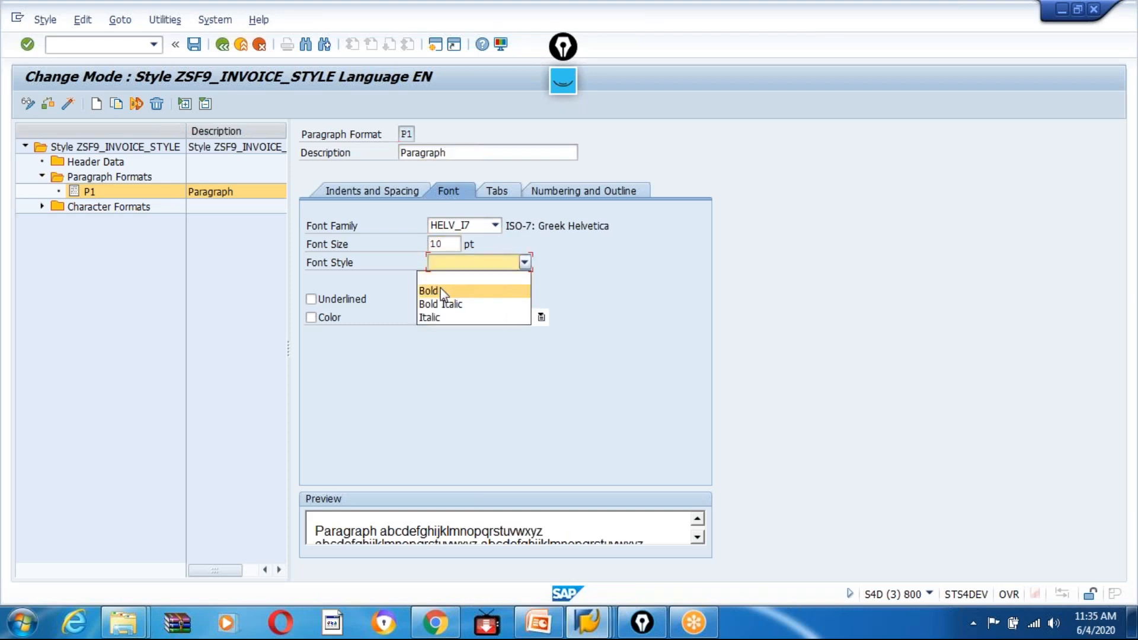
click(620, 289)
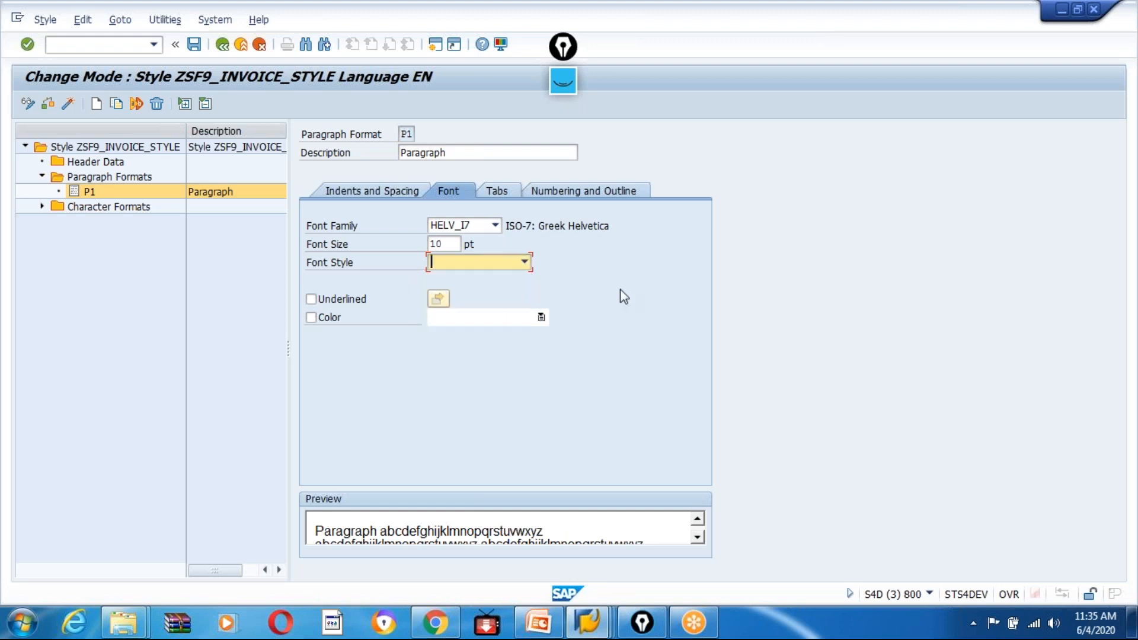
Save the style to package ZEDG9 under the proposed Smartforms workbench request.
click(195, 45)
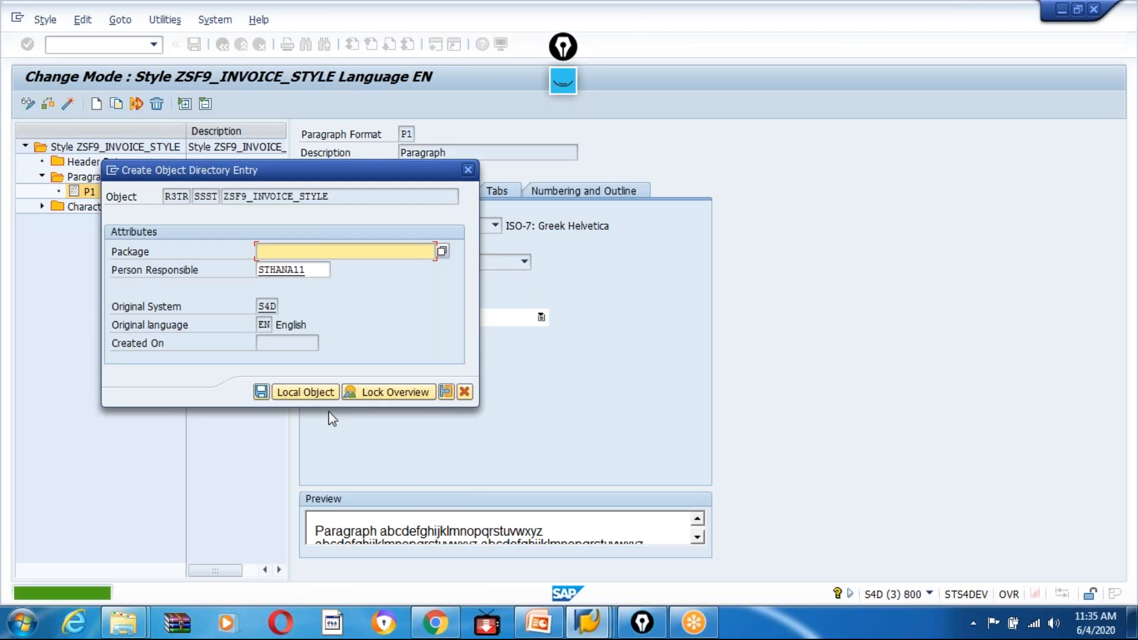
click(282, 268)
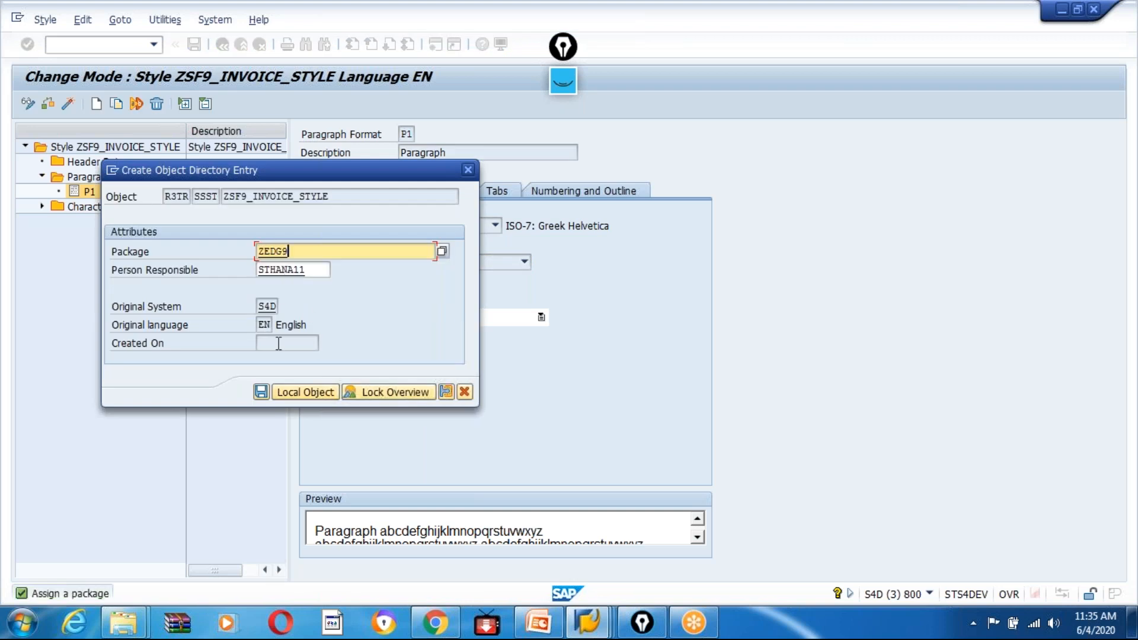
click(258, 391)
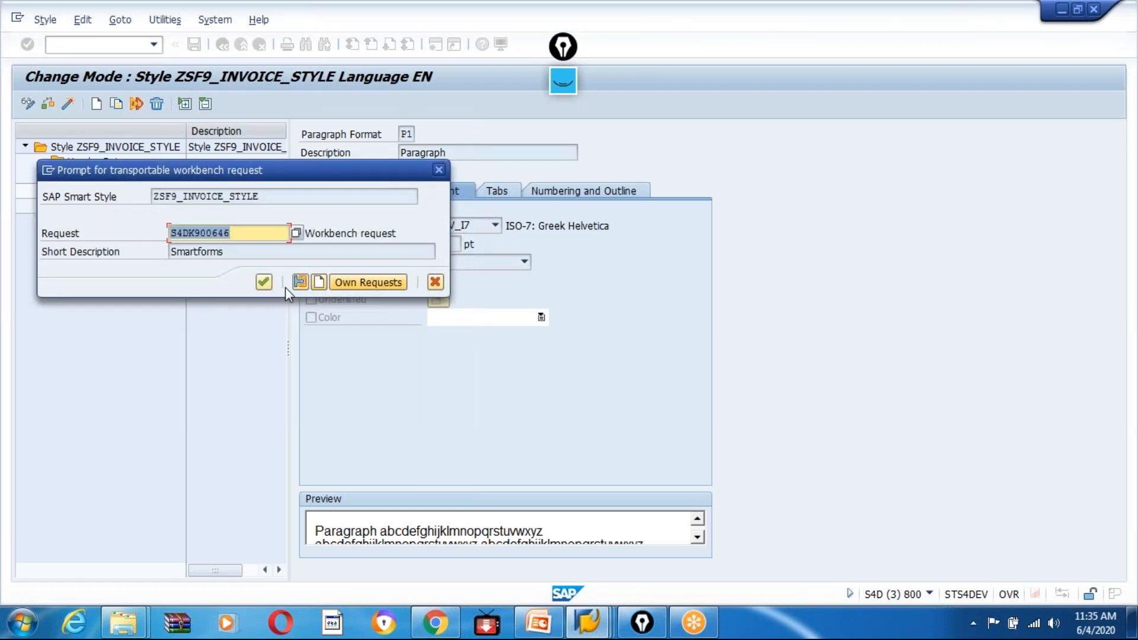
click(271, 284)
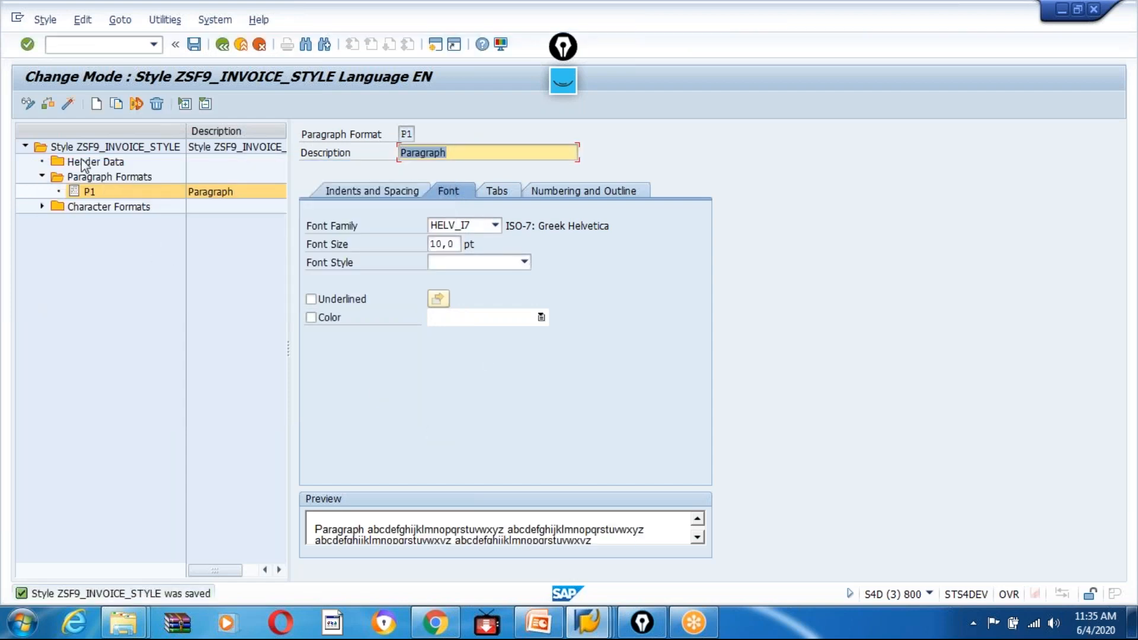
Set P1 as the standard paragraph in the style's header data and save the style.
click(84, 163)
click(449, 226)
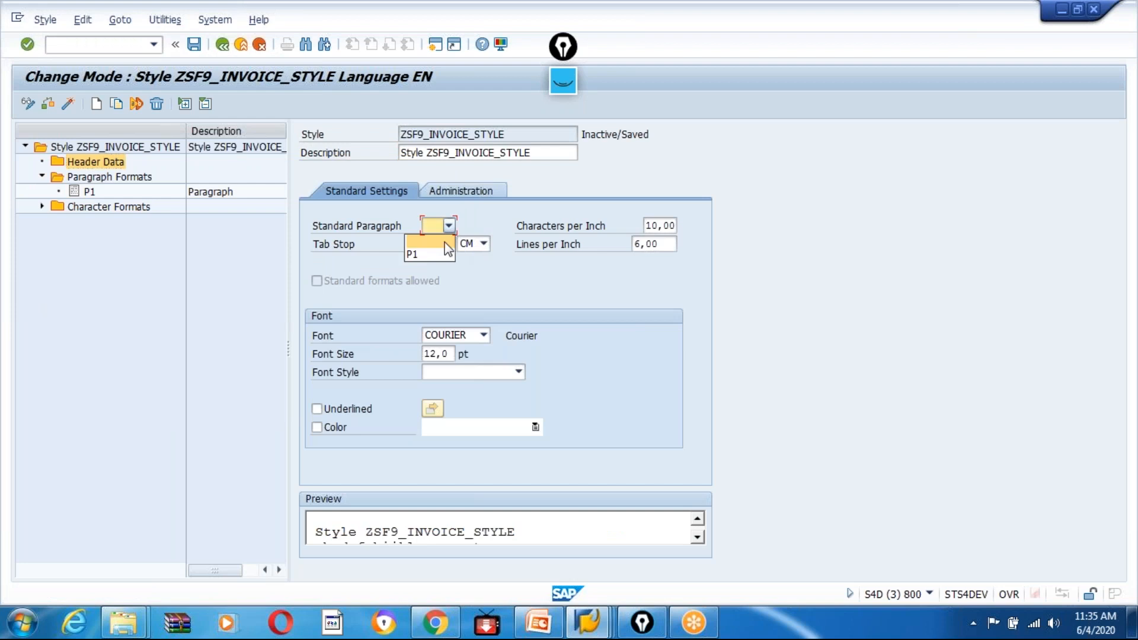
click(420, 255)
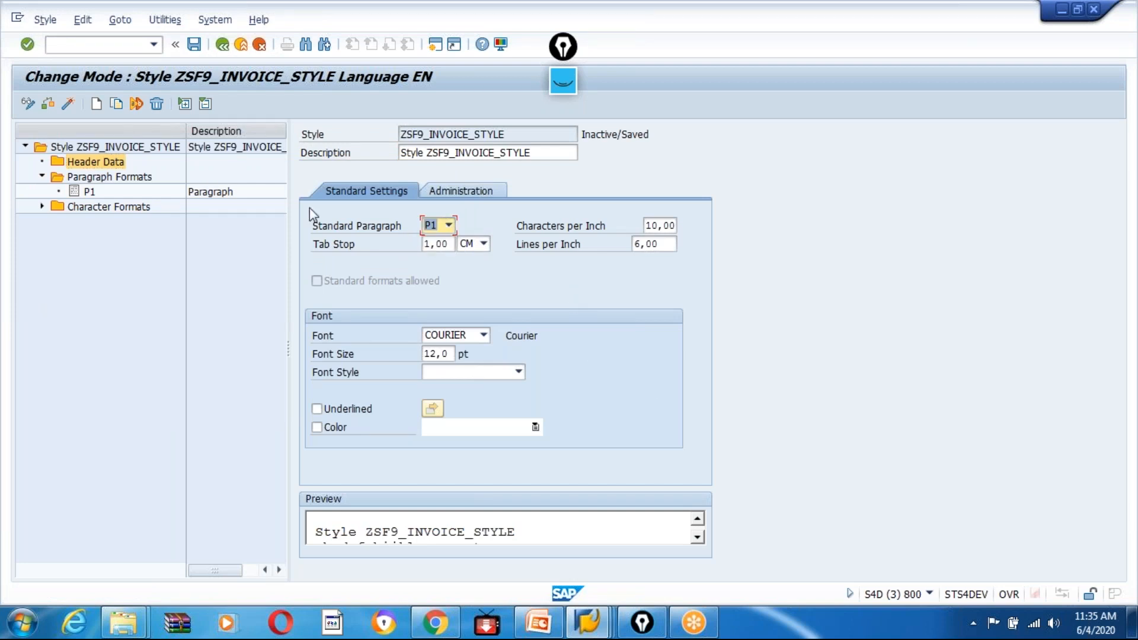
click(194, 45)
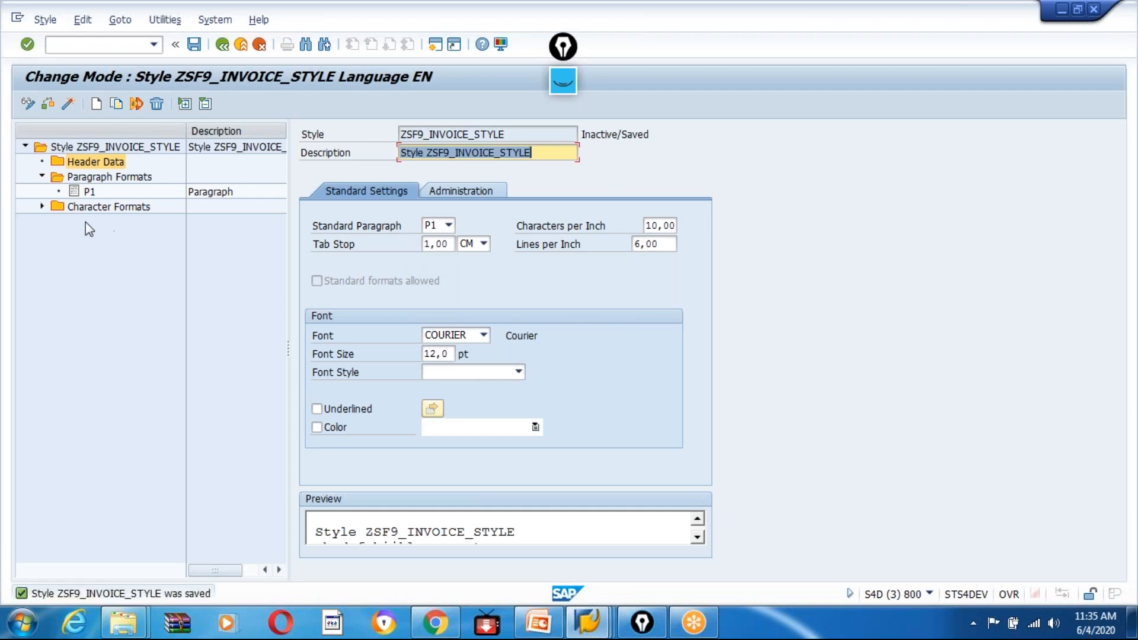
Create a character format named B1 under Character Formats with the description "Bold the text".
click(41, 207)
right_click(108, 208)
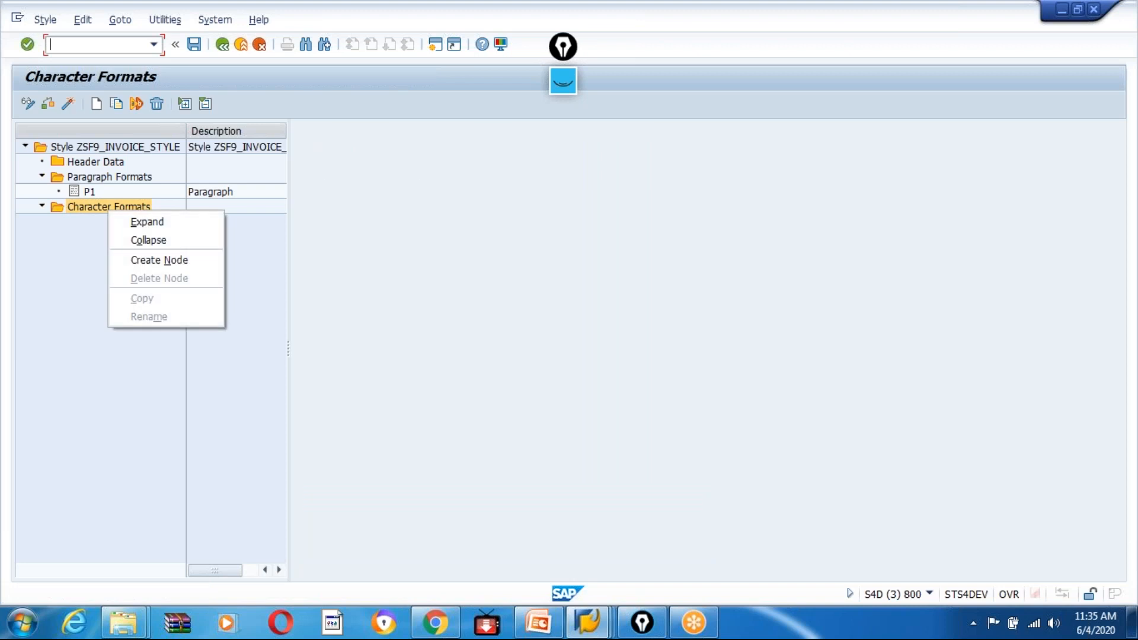
click(159, 261)
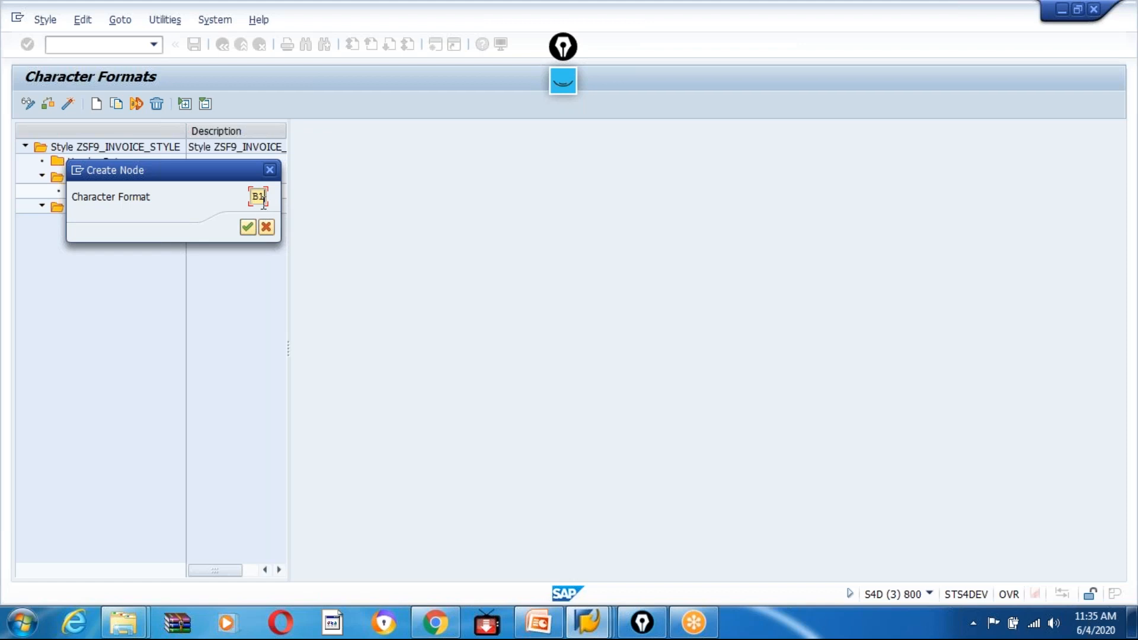
click(248, 227)
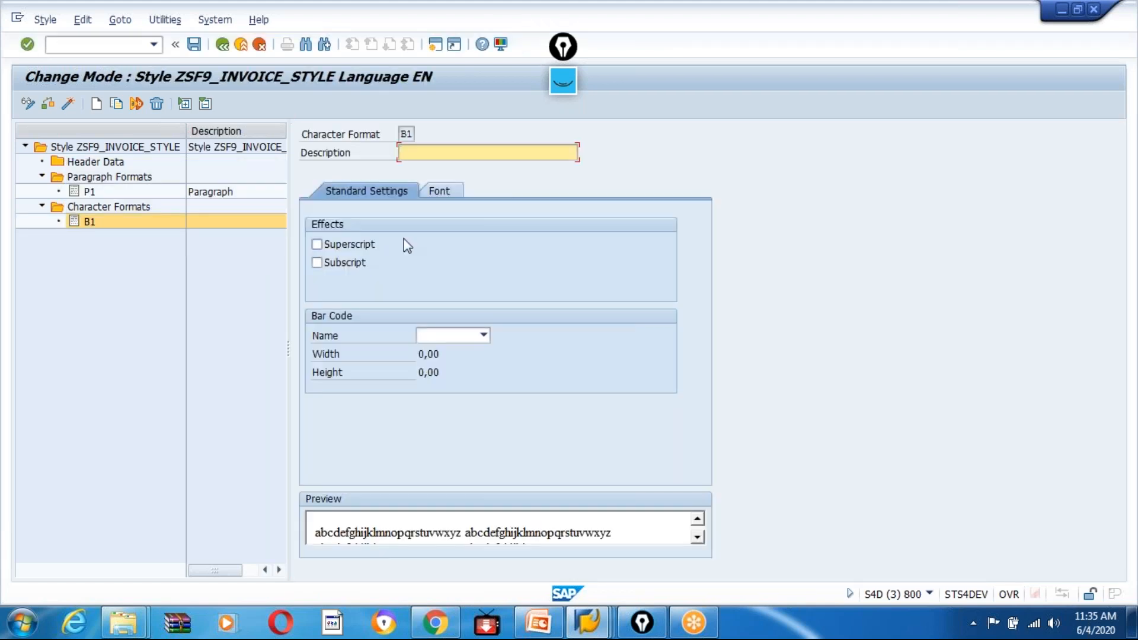
text(Bold the text)
click(194, 45)
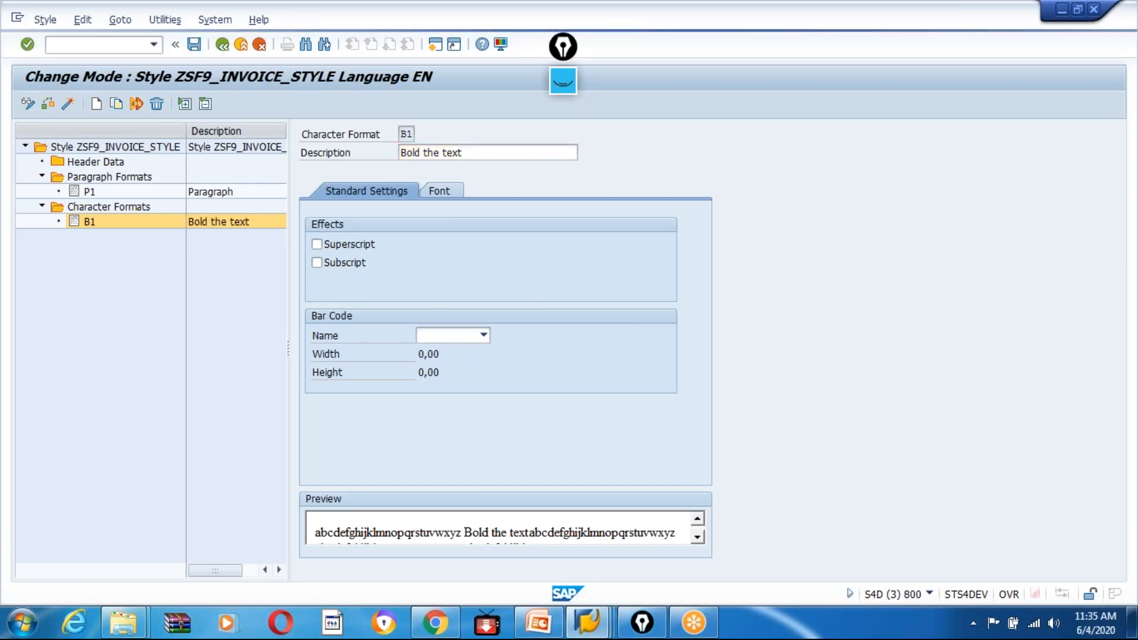
Set character format B1's font family to HELV_I7, its font size to 10 pt and its font style to Bold.
click(442, 191)
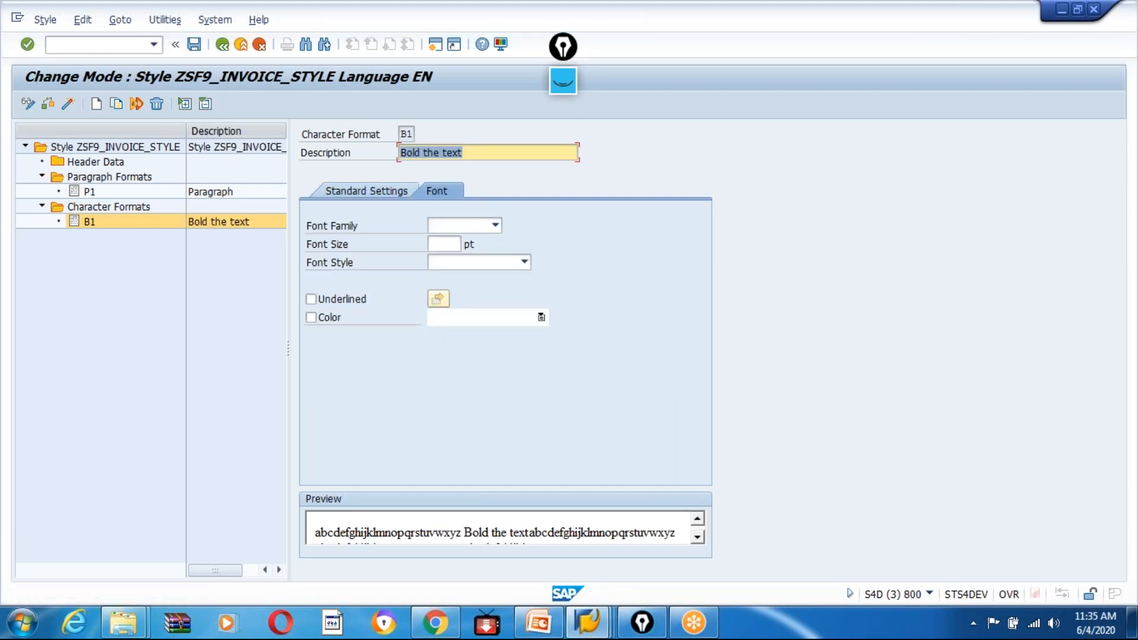
click(495, 225)
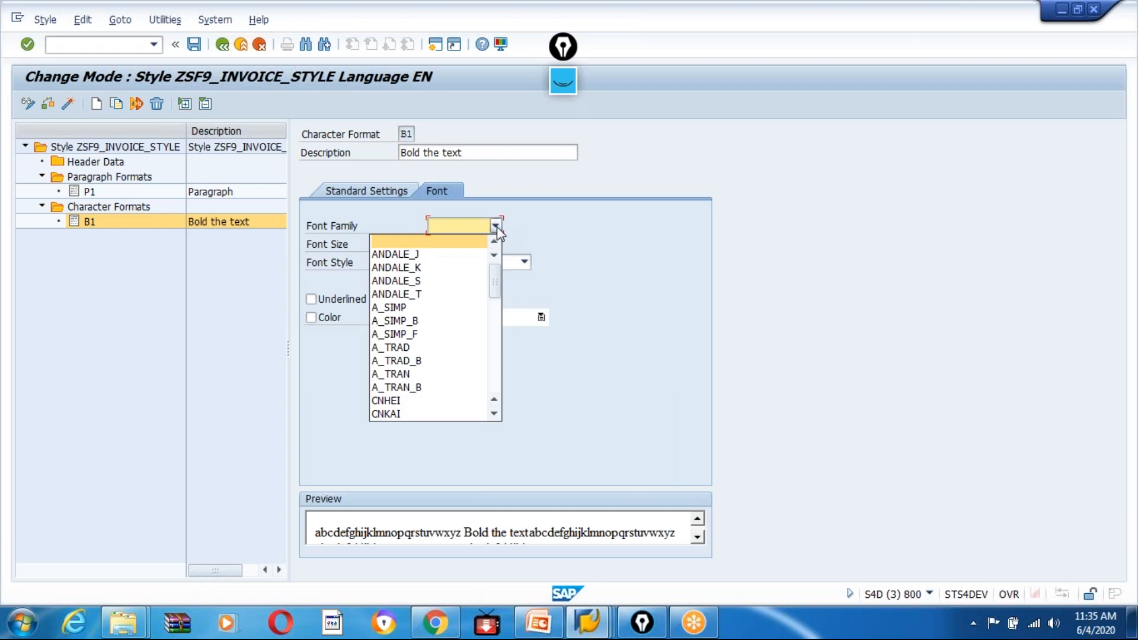
scroll(497, 227, down, 3)
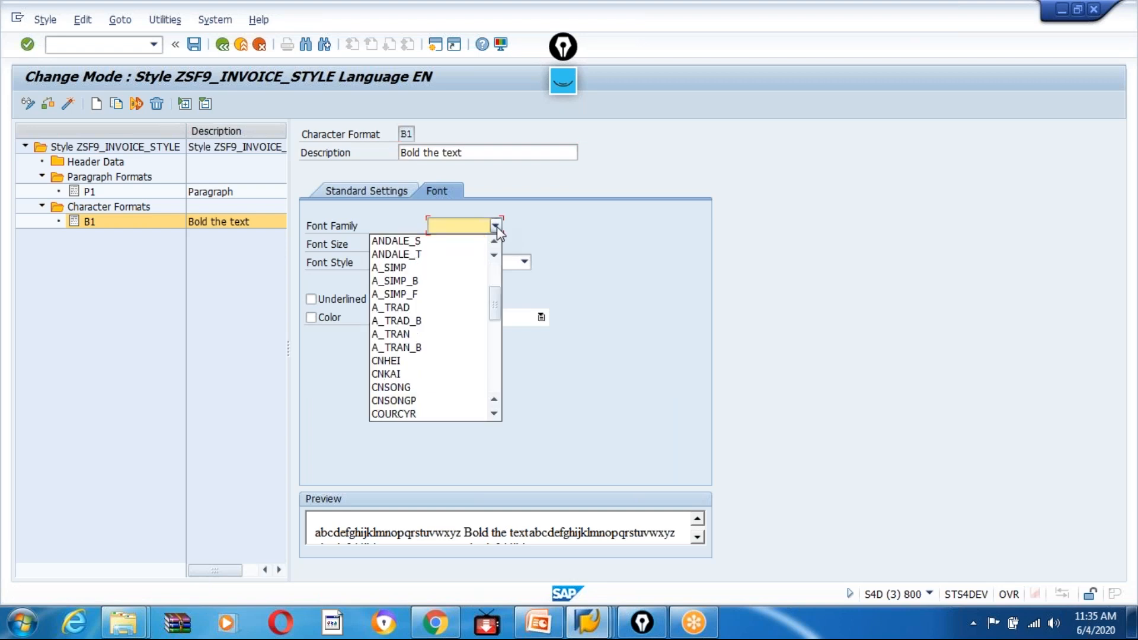
click(494, 414)
click(495, 414)
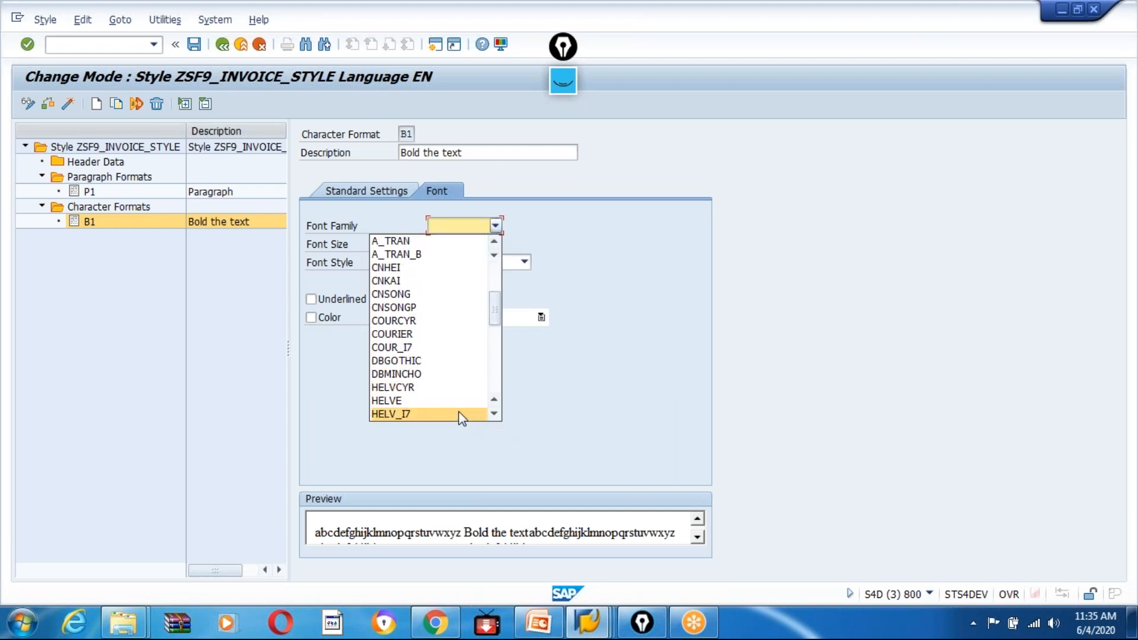
click(426, 415)
click(450, 243)
text(10)
click(453, 261)
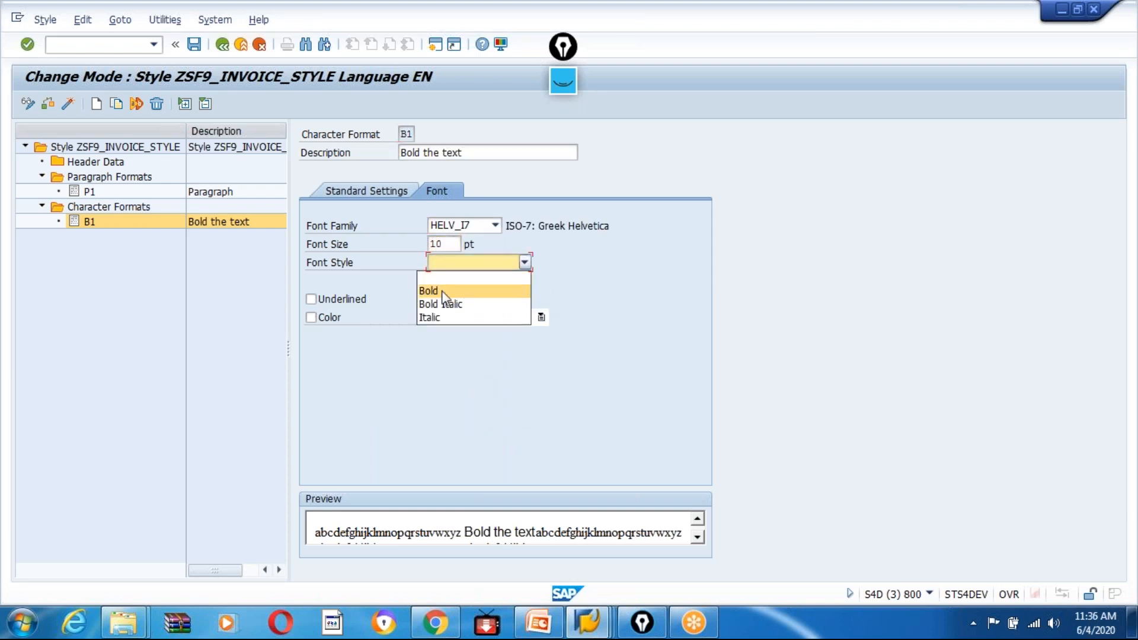
click(429, 291)
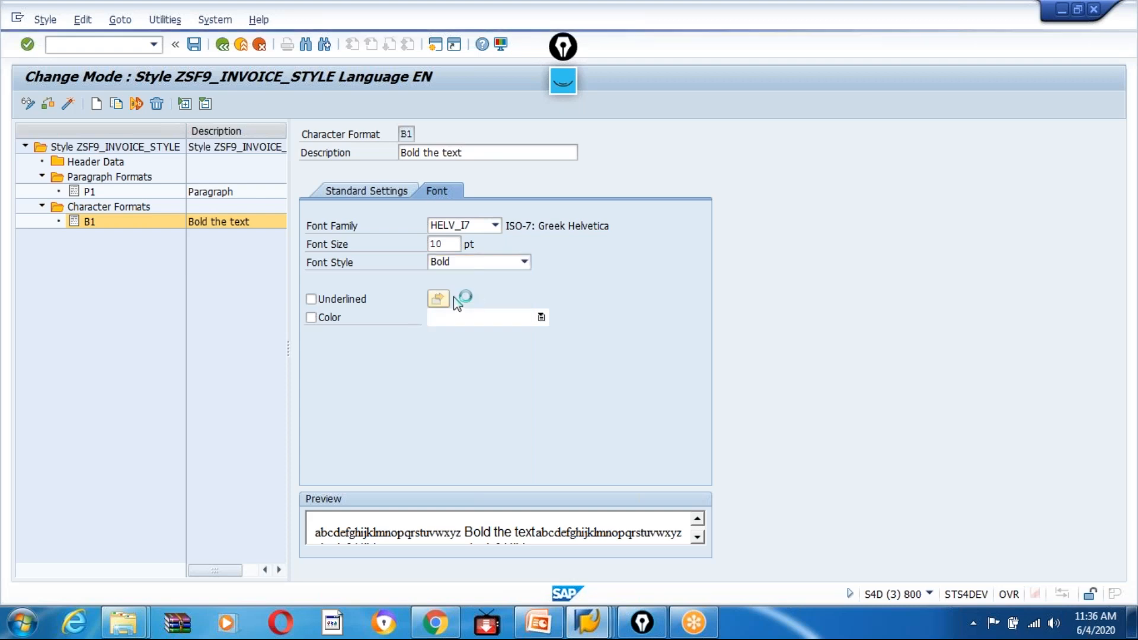
key(Return)
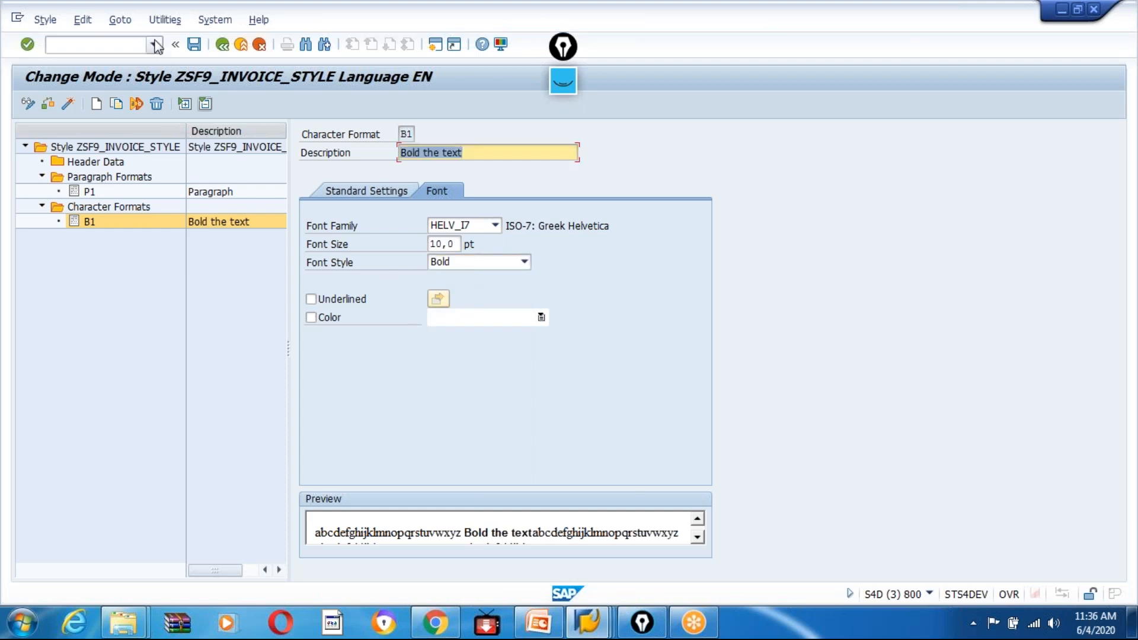
Save and activate the style, and copy the name ZSF9_INVOICE_STYLE from its root node.
click(194, 45)
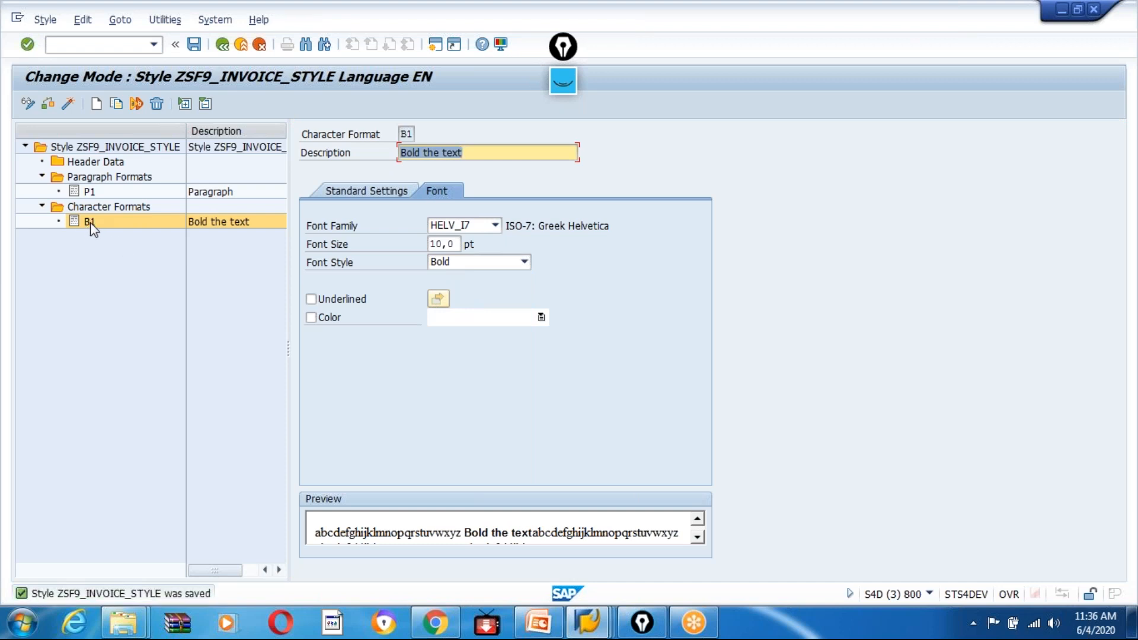
click(69, 104)
click(95, 148)
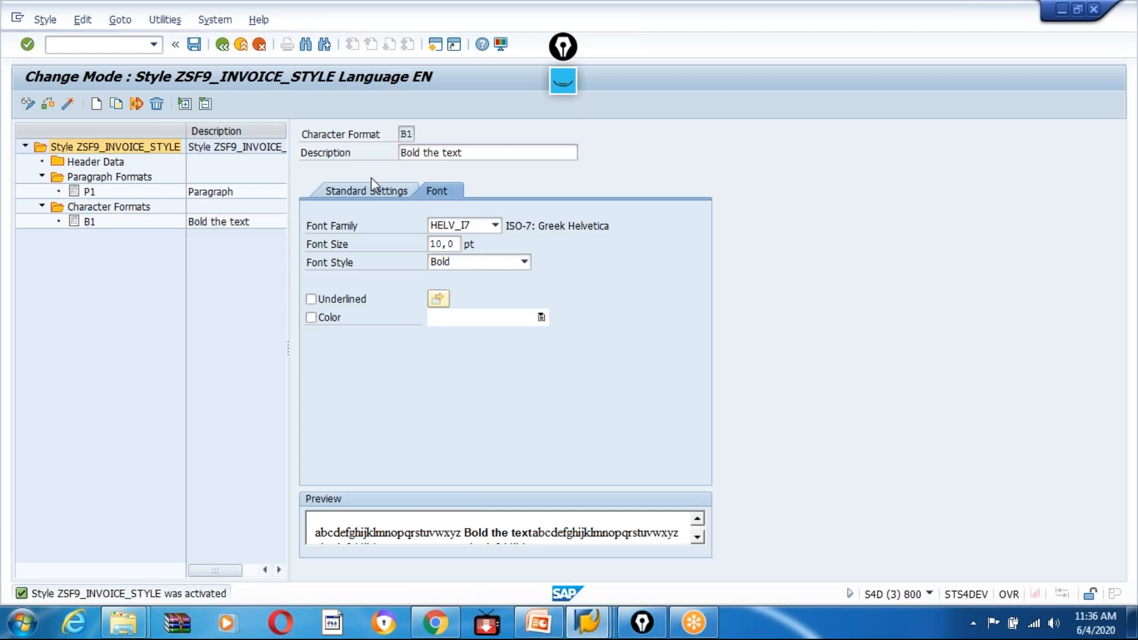
drag(514, 139, 393, 138)
key(ctrl+c)
click(391, 138)
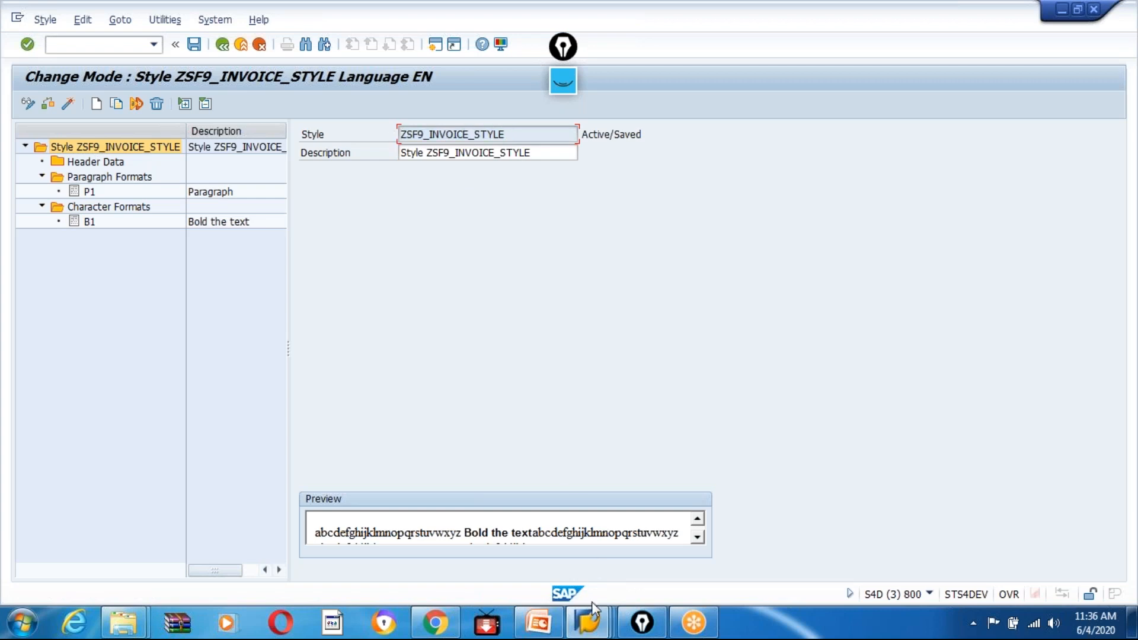
Switch to the Form Builder session and replace the style in the form attributes' output options with ZSF9_INVOICE_STYLE.
click(593, 632)
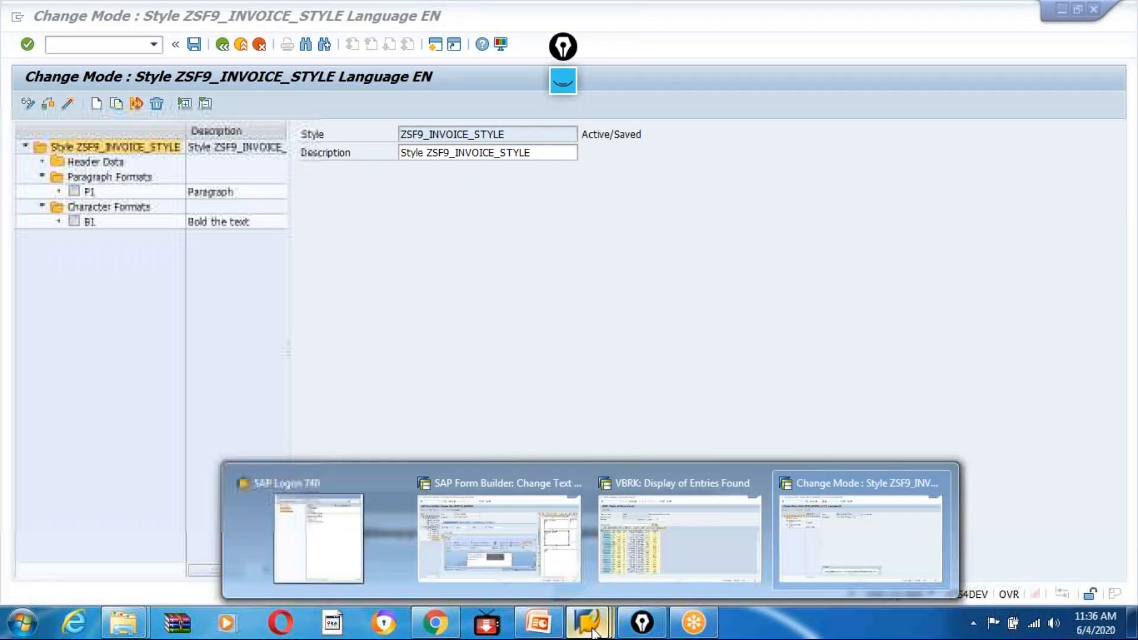
click(454, 566)
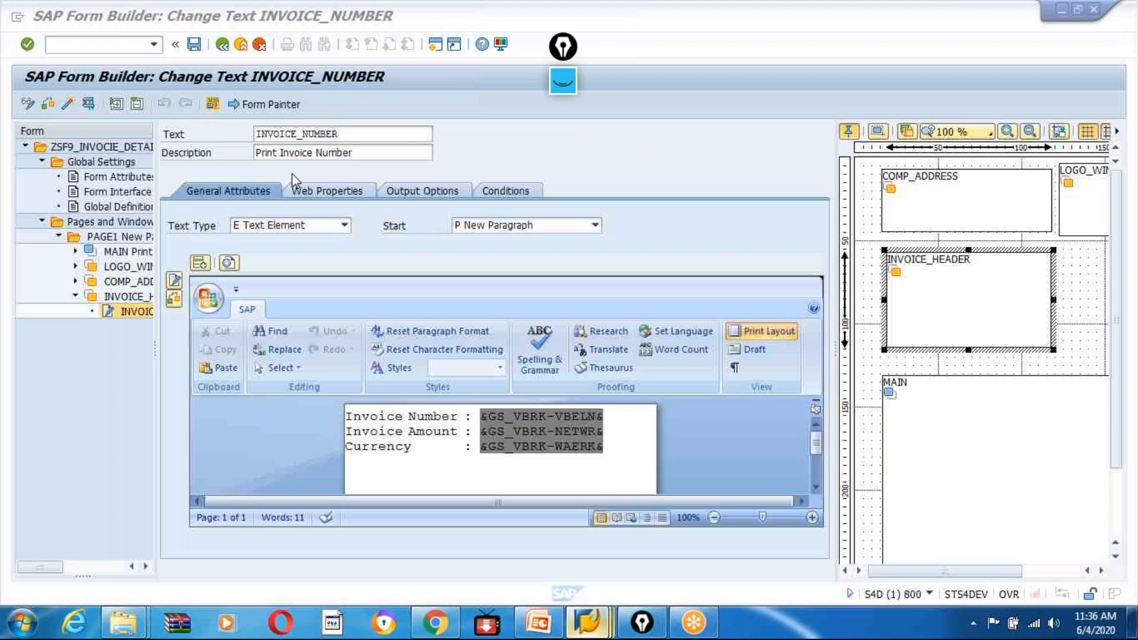
click(102, 177)
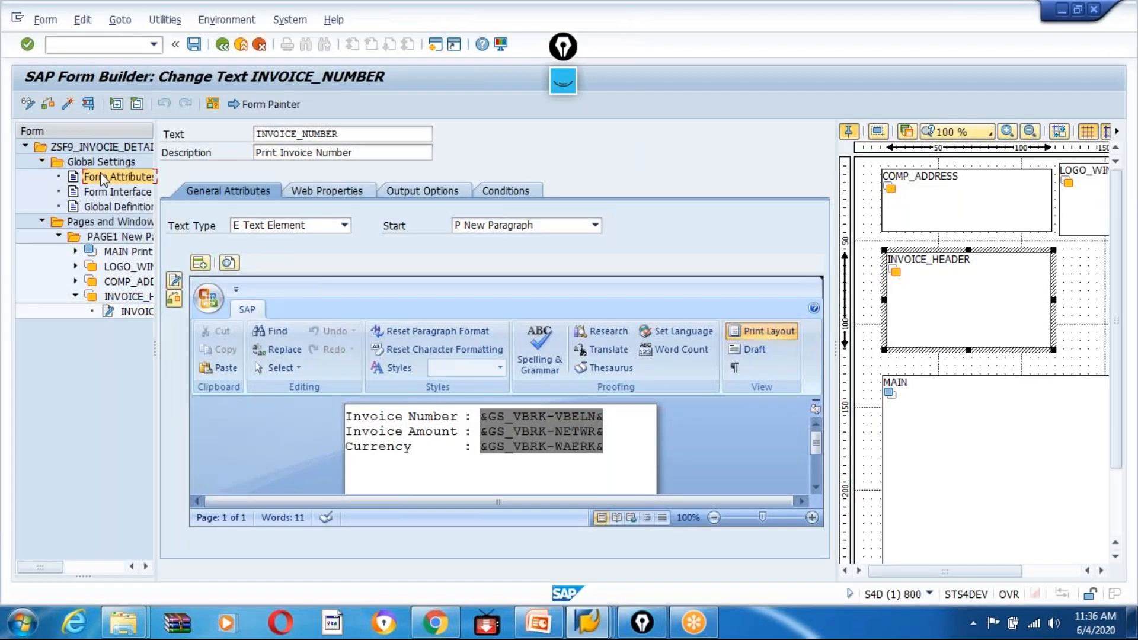
click(358, 299)
key(BackSpace)
key(BackSpace)
key(BackSpace)
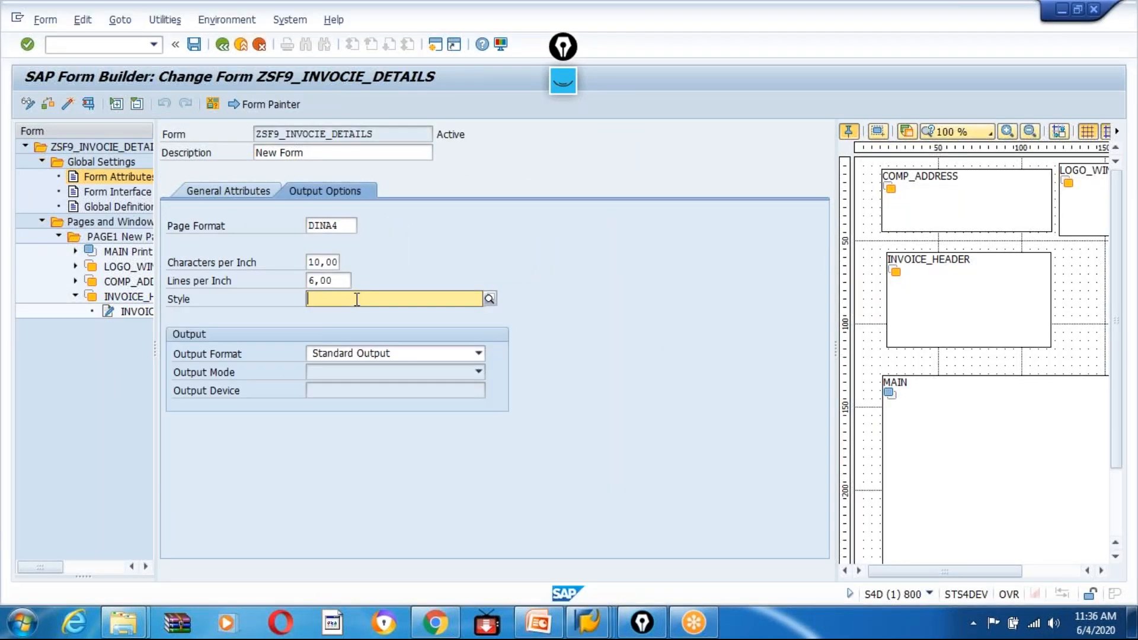
key(F4)
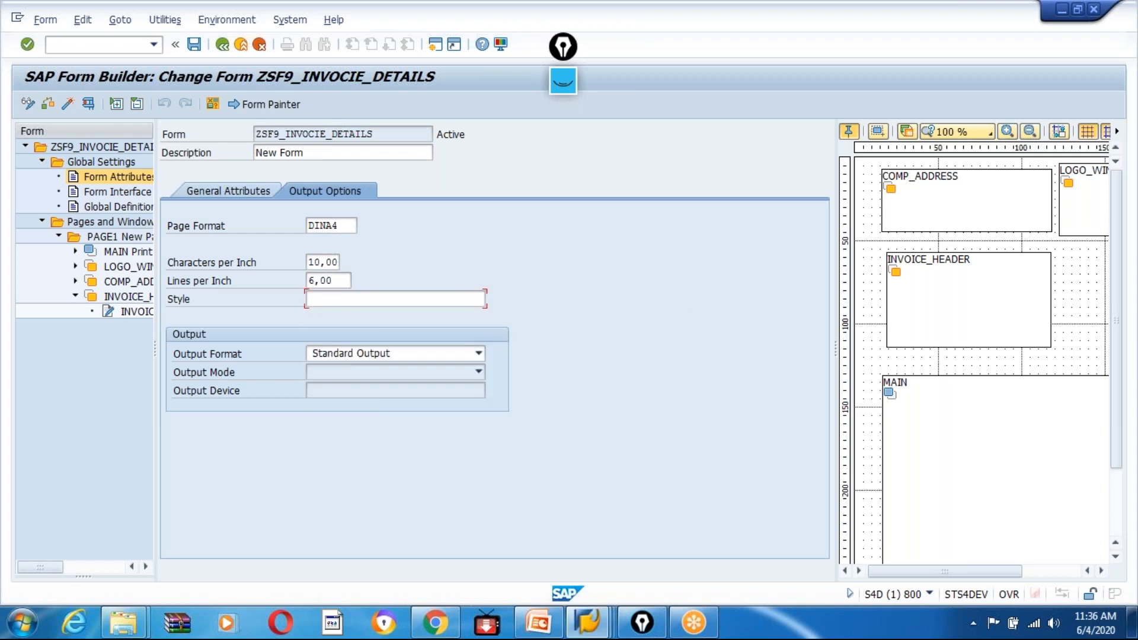
click(345, 299)
key(ctrl+v)
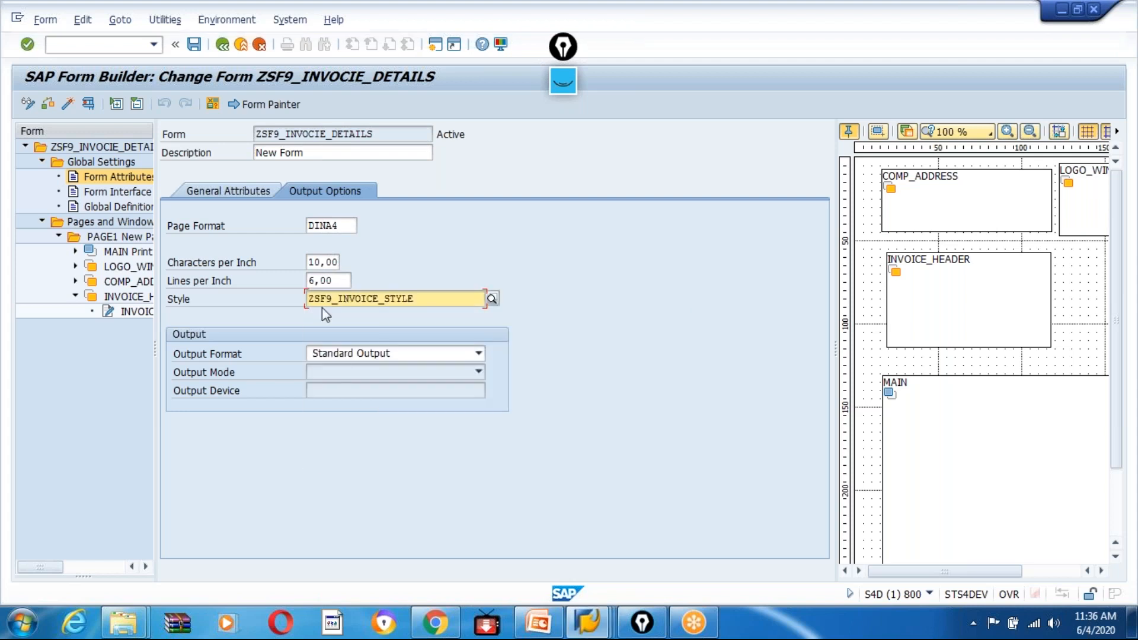
drag(427, 298, 277, 301)
key(Return)
drag(423, 299, 309, 299)
click(265, 107)
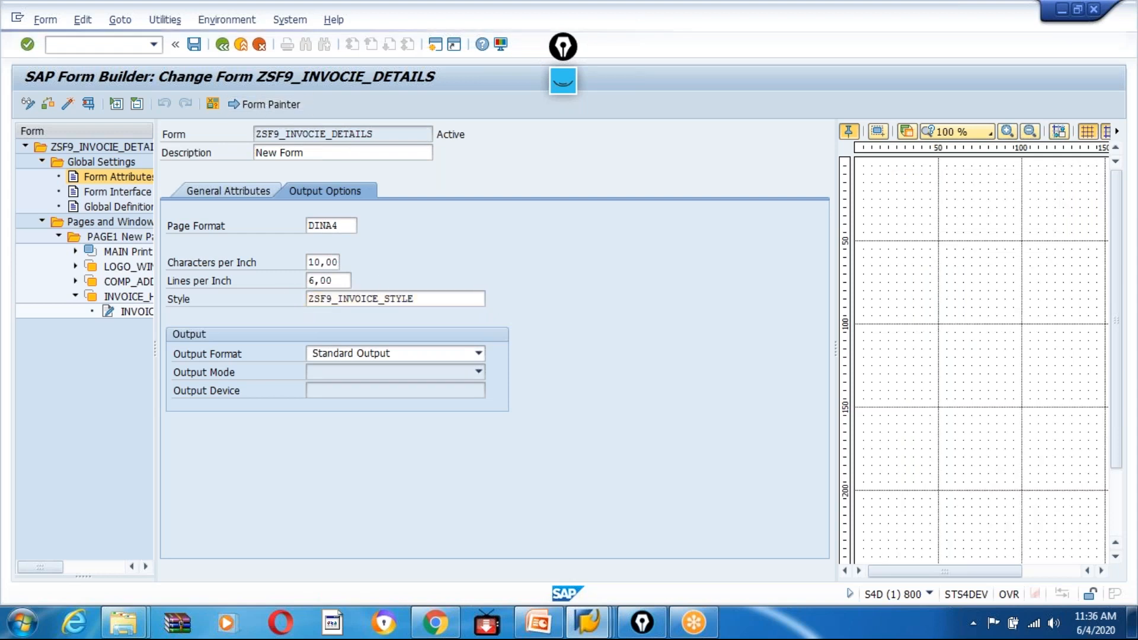
drag(439, 300, 290, 300)
click(514, 385)
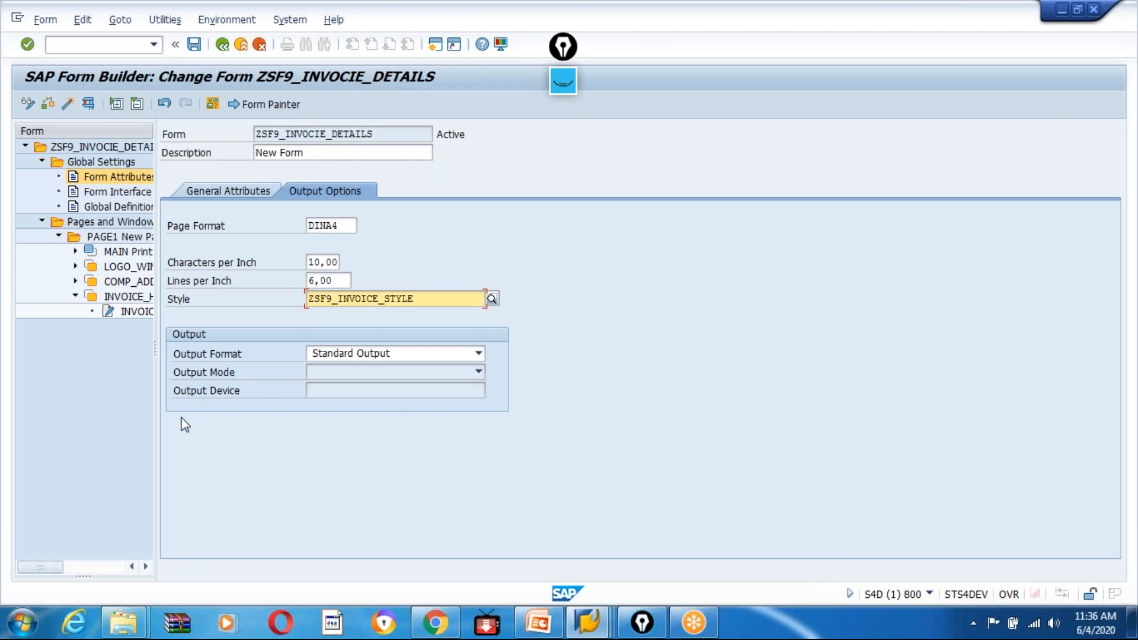
Widen the form tree and open the COMAPY_TEXT node under the COMP_ADDRESS window.
drag(155, 349, 242, 349)
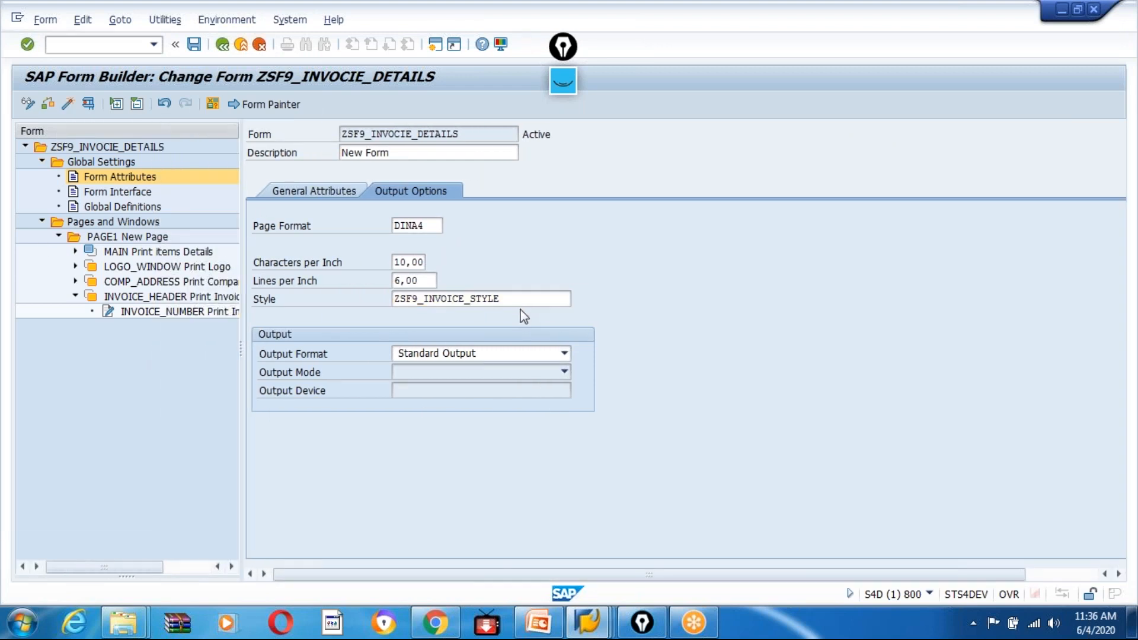
drag(521, 300, 364, 301)
click(260, 354)
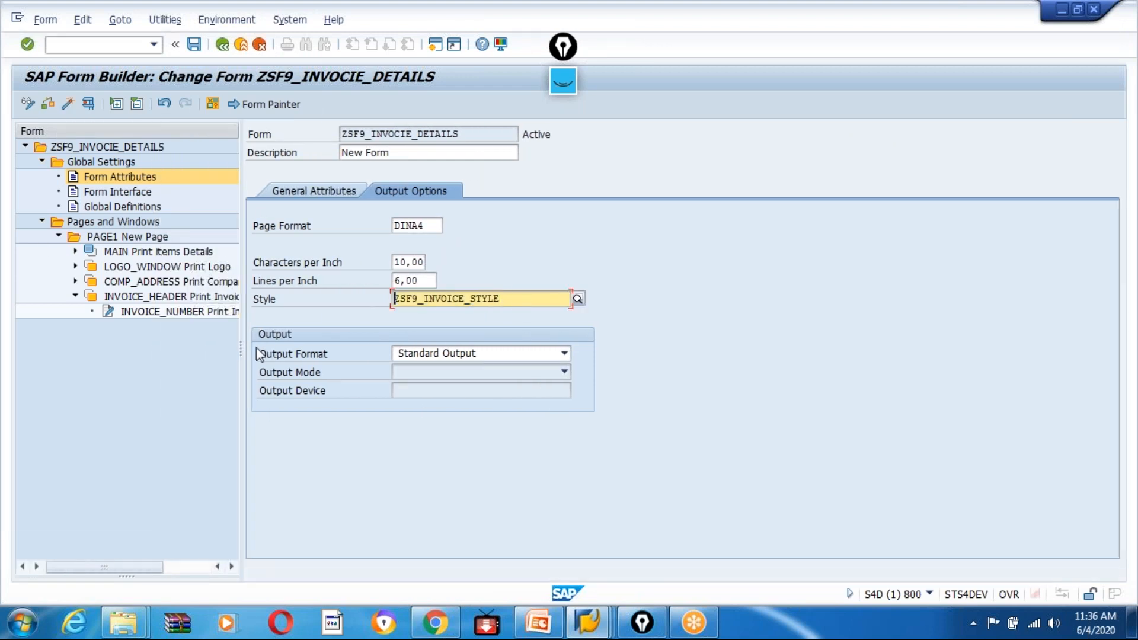
click(151, 315)
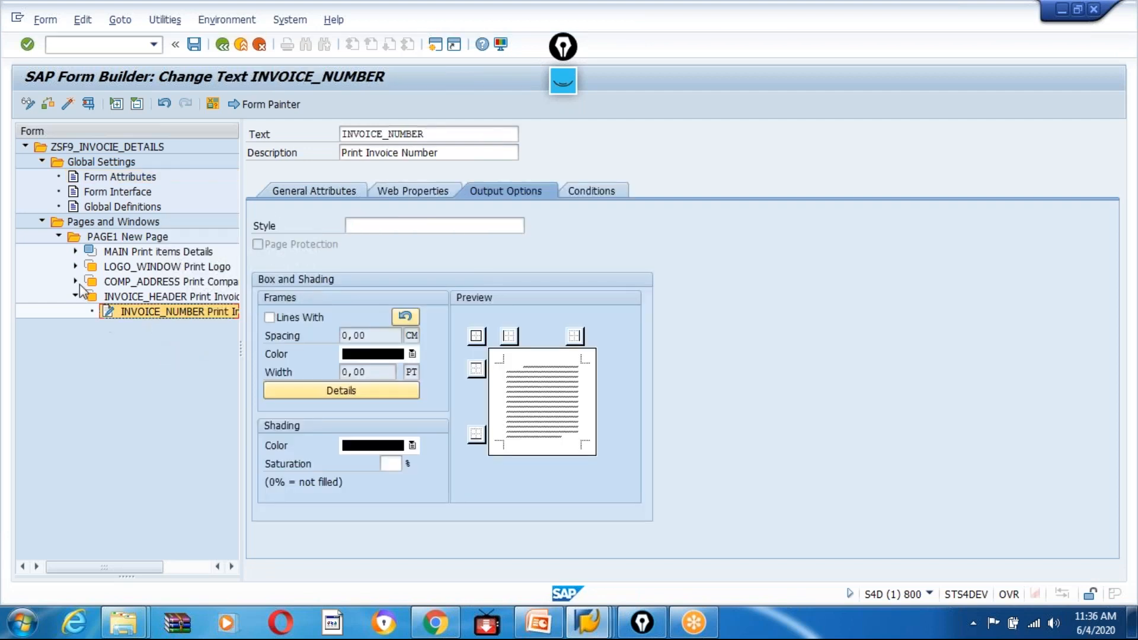
click(76, 282)
click(128, 296)
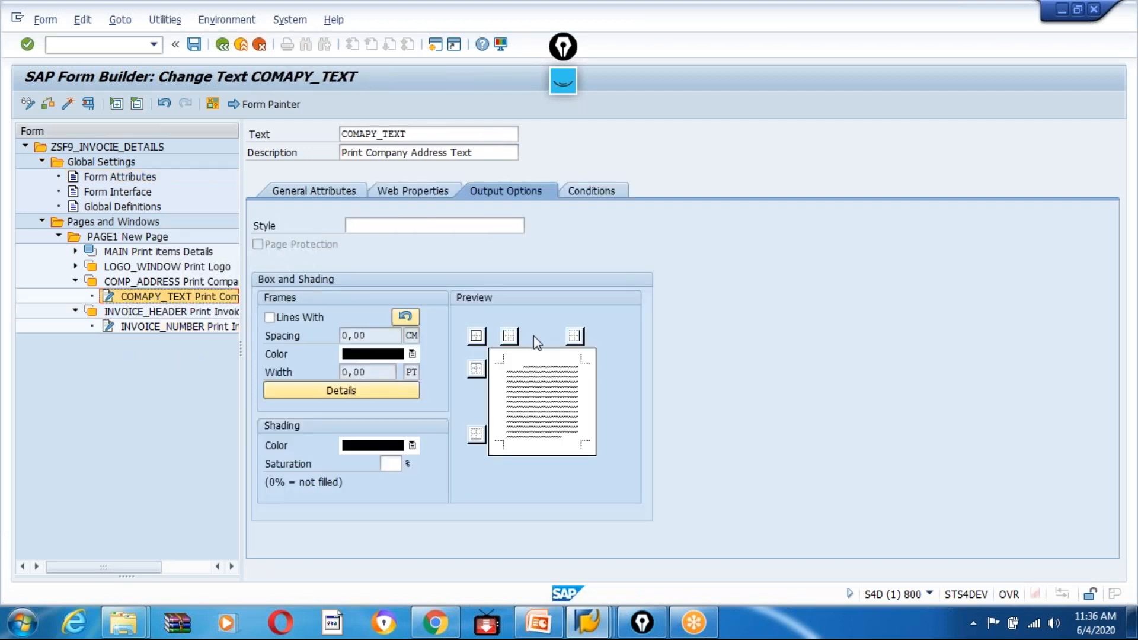
Open the COMAPY_TEXT content in the full-screen text editor and change to the line editor.
click(322, 191)
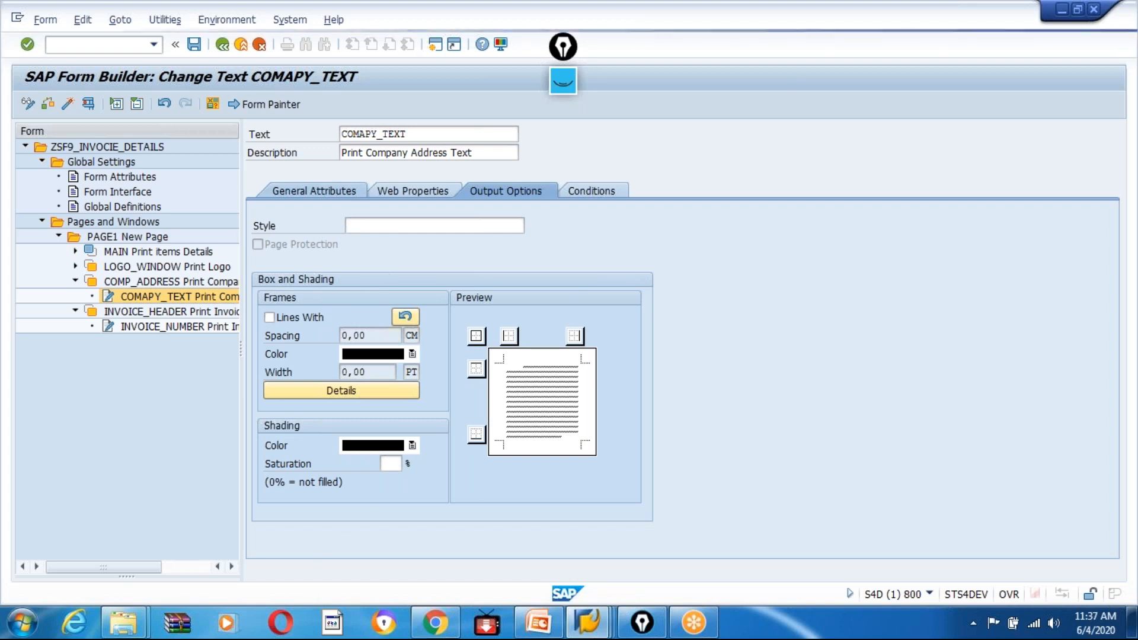
click(261, 283)
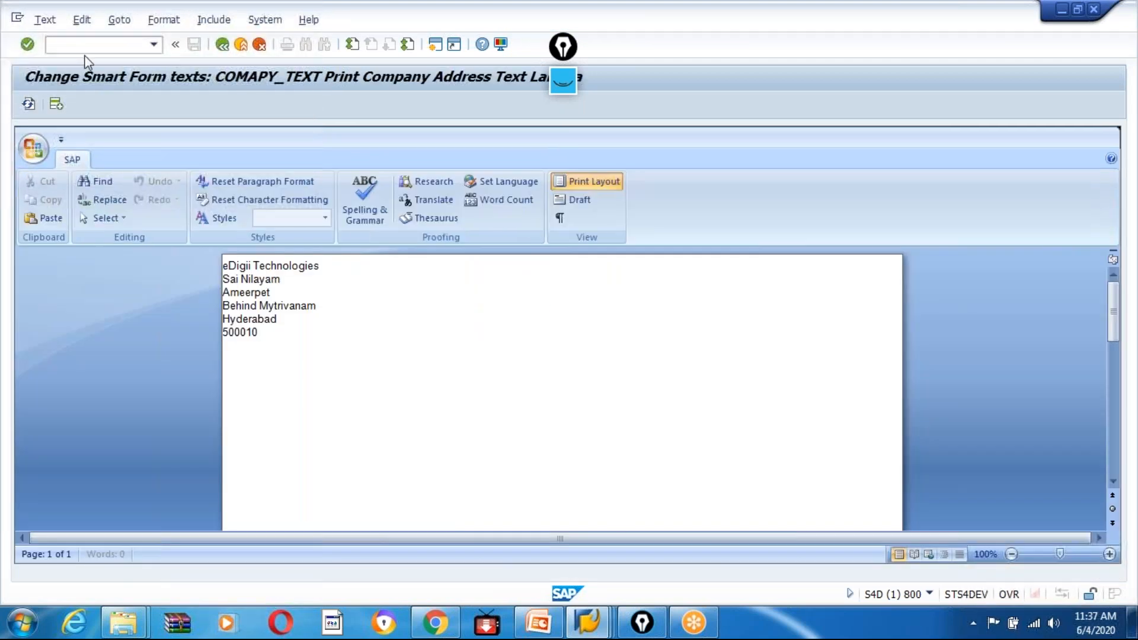
click(82, 20)
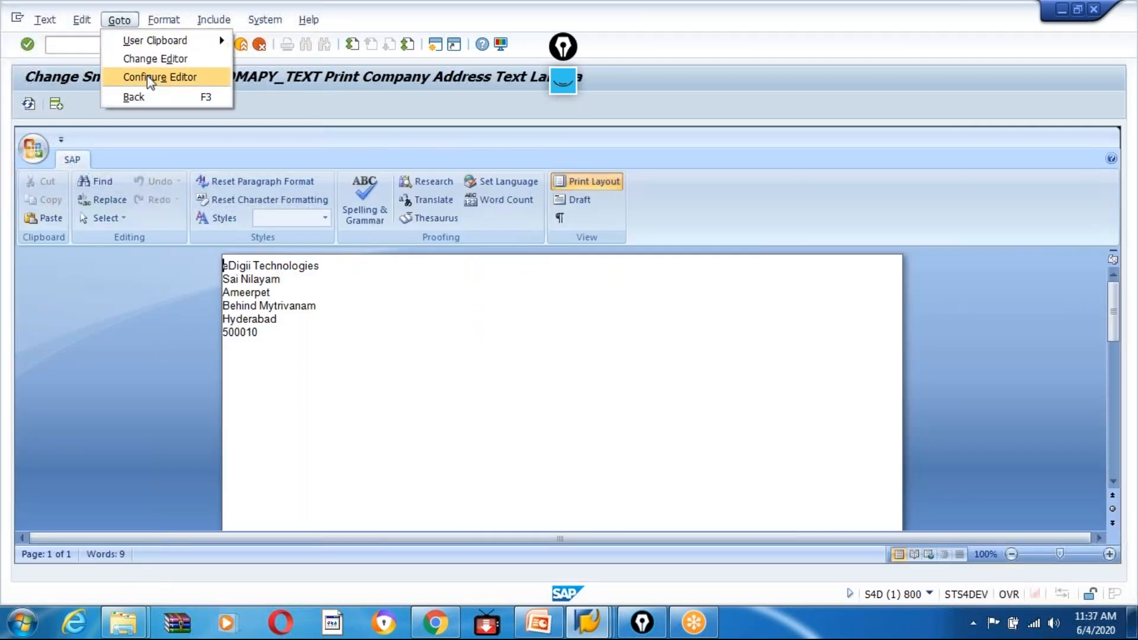
click(157, 58)
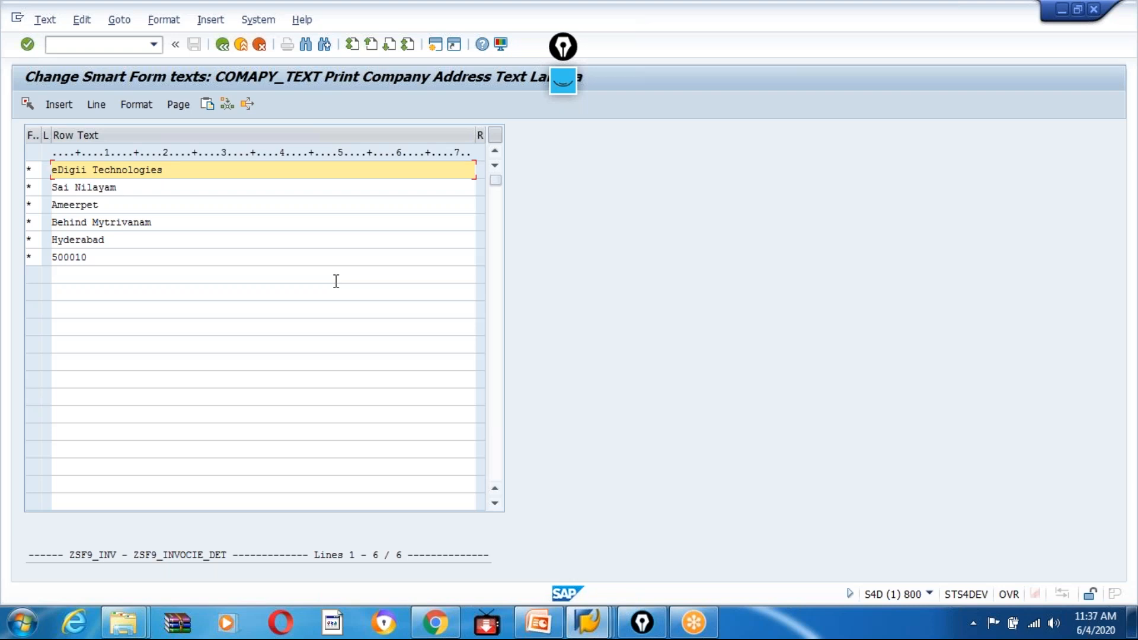
Enclose the first text line, eDigii Technologies, in the tags <B> and </B>.
text(<B.)
key(BackSpace)
text(>)
click(196, 175)
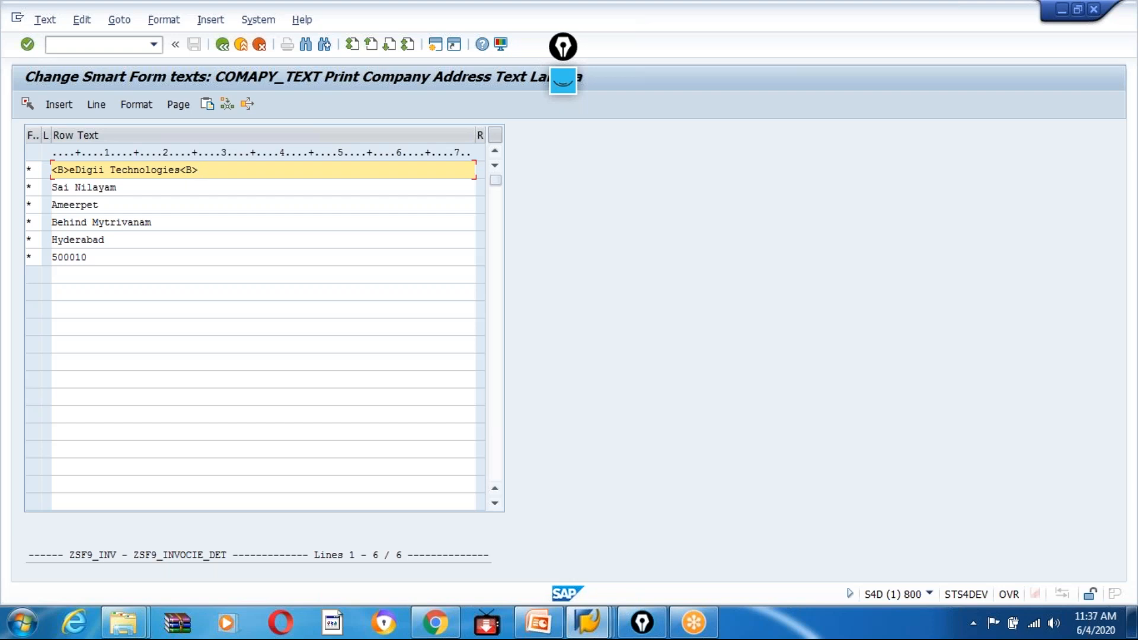
text(/)
Change the tags around eDigii Technologies to <B1> and </B1>, and leave the line editor.
click(221, 170)
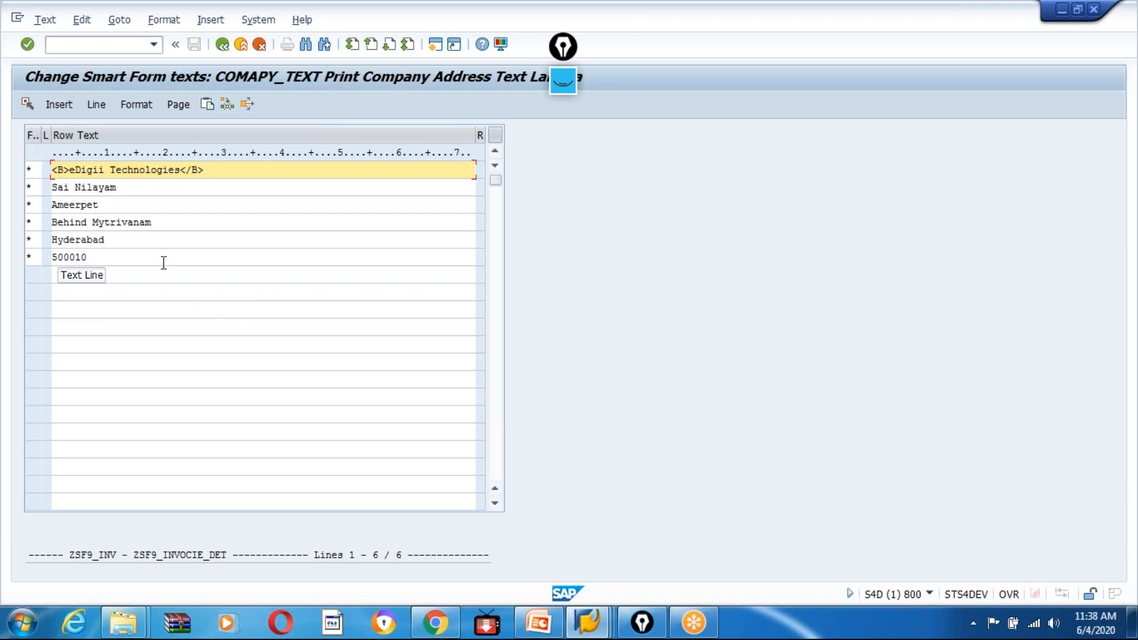
text(1)
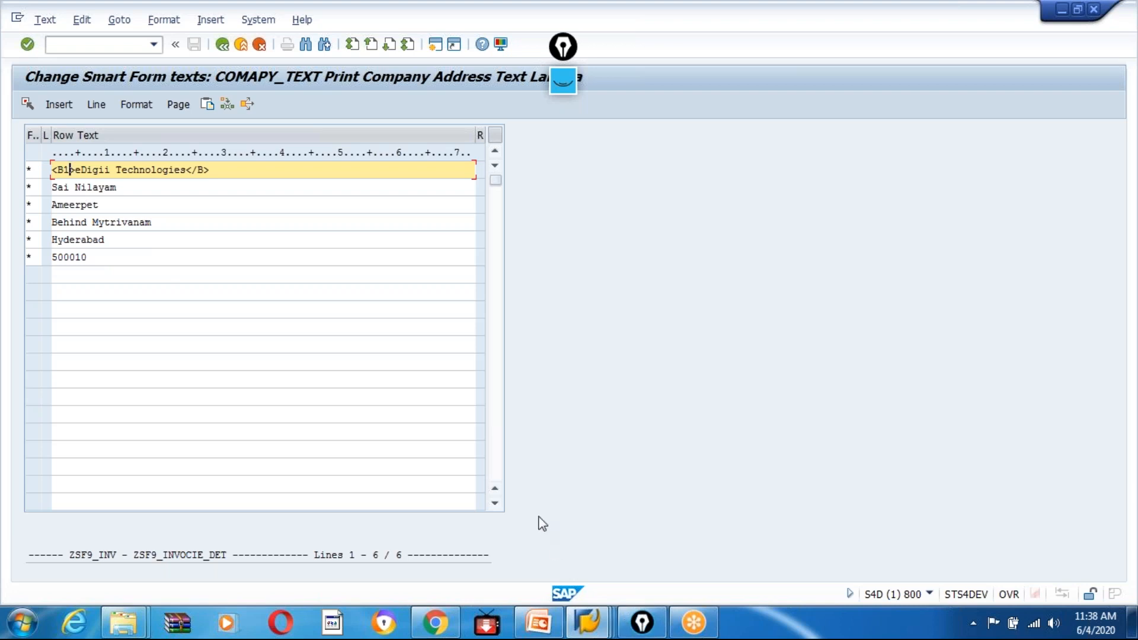
click(206, 170)
text(1)
drag(226, 169, 196, 171)
click(45, 170)
click(197, 171)
click(222, 45)
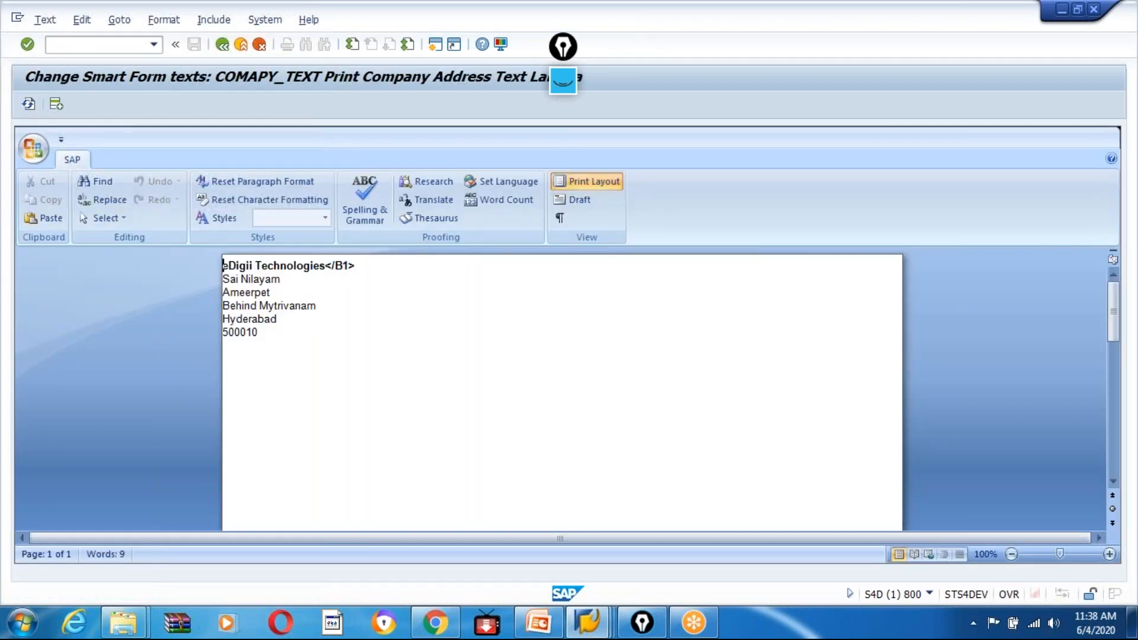
Reopen the text in the line editor, reduce the closing tags after eDigii Technologies to a single </>, and return to the form.
click(120, 20)
click(155, 56)
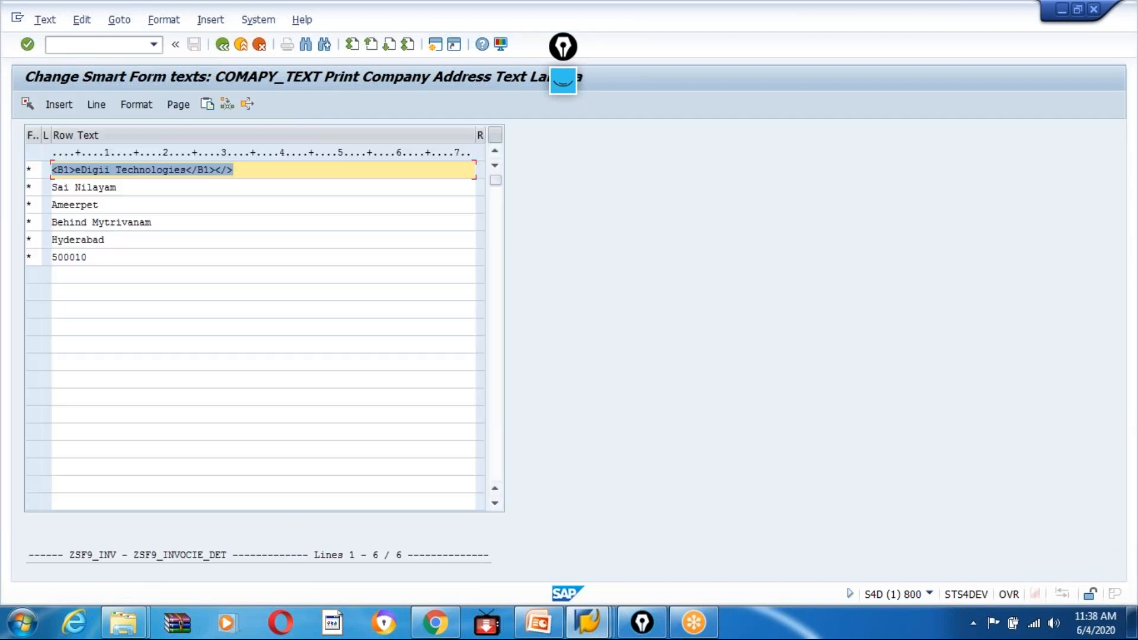
click(215, 170)
key(BackSpace)
key(BackSpace)
key(BackSpace)
key(BackSpace)
key(BackSpace)
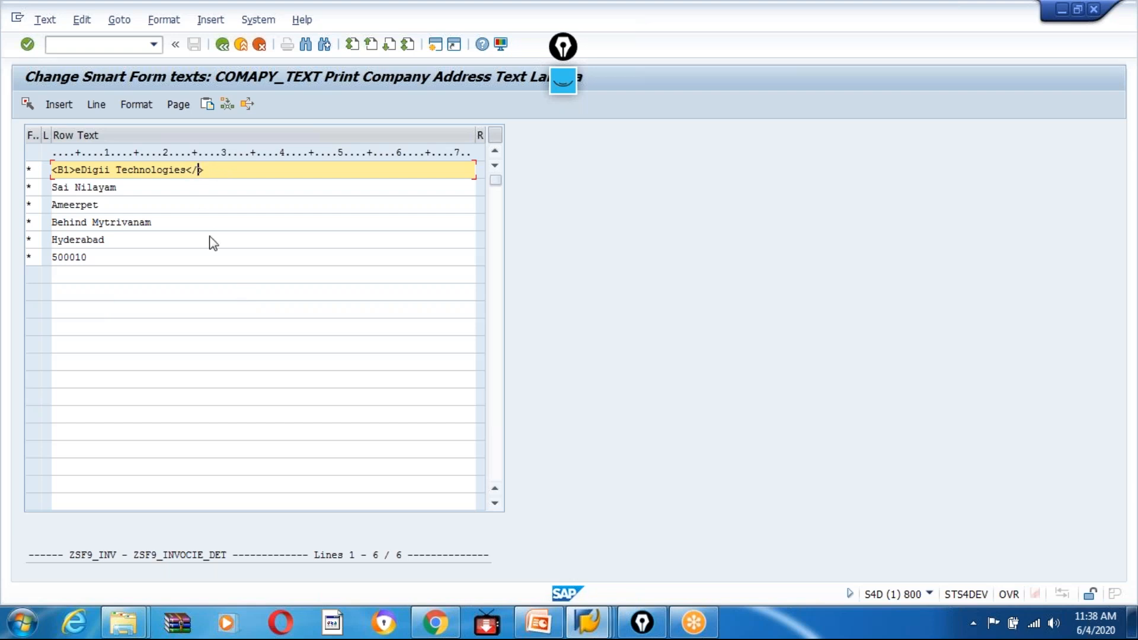
click(222, 44)
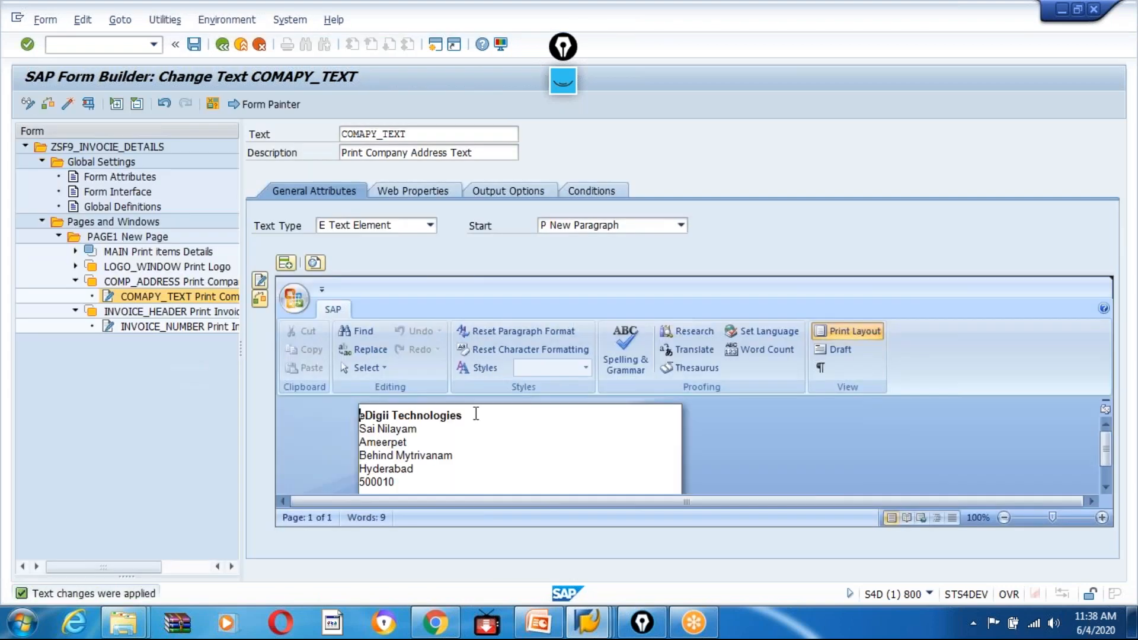
drag(475, 414, 341, 414)
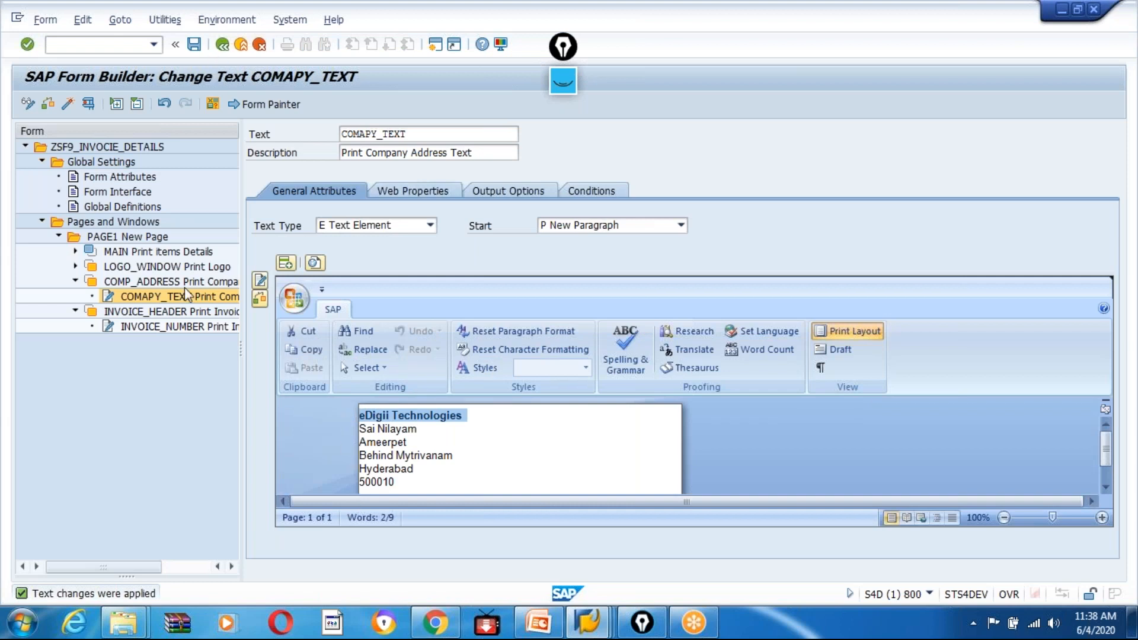
Open the INVOICE_NUMBER text in the full-screen editor and change to the line editor.
click(138, 326)
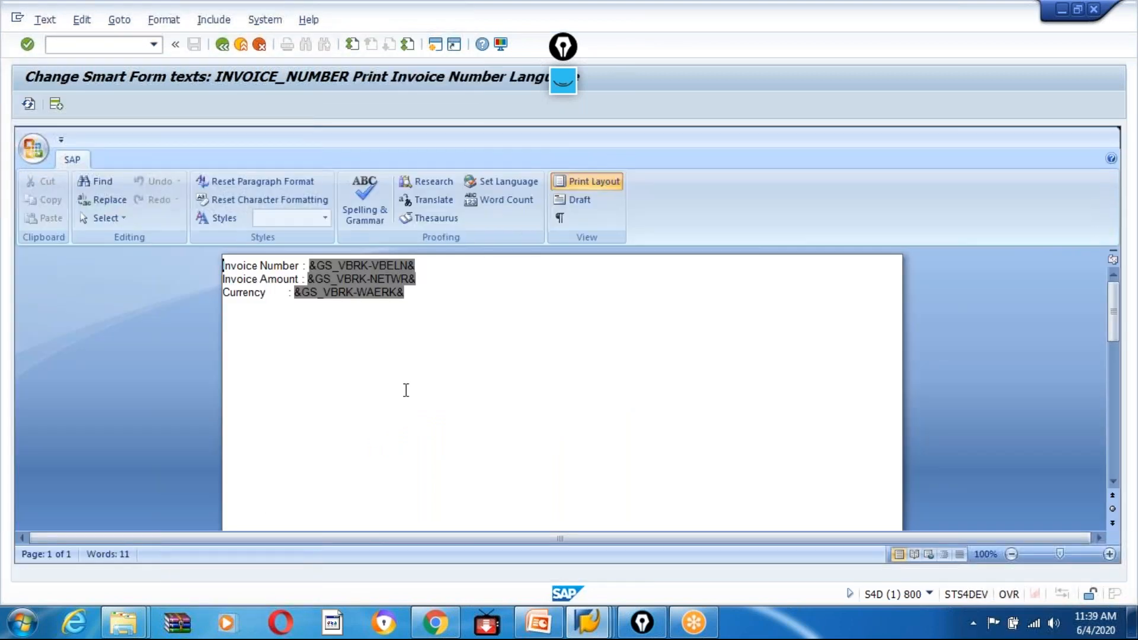
click(120, 23)
click(142, 58)
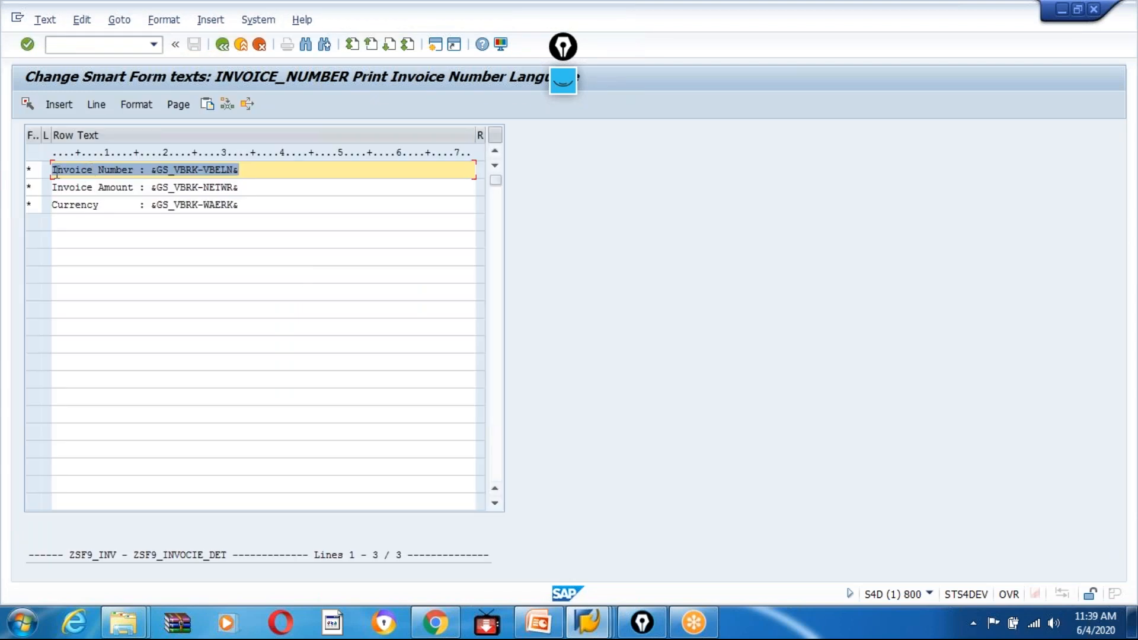
Enclose the label "Invoice Number :" in the tags <B1> and </>, leaving the field &GS_VBRK-VBELN& outside them.
click(53, 169)
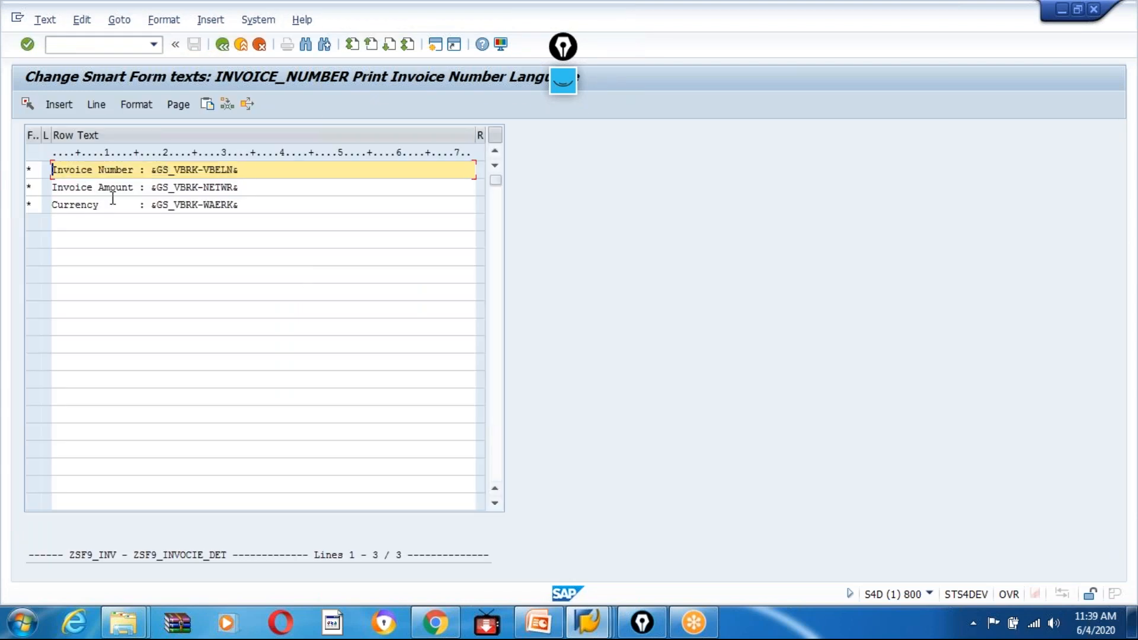
click(53, 170)
text(<B1)
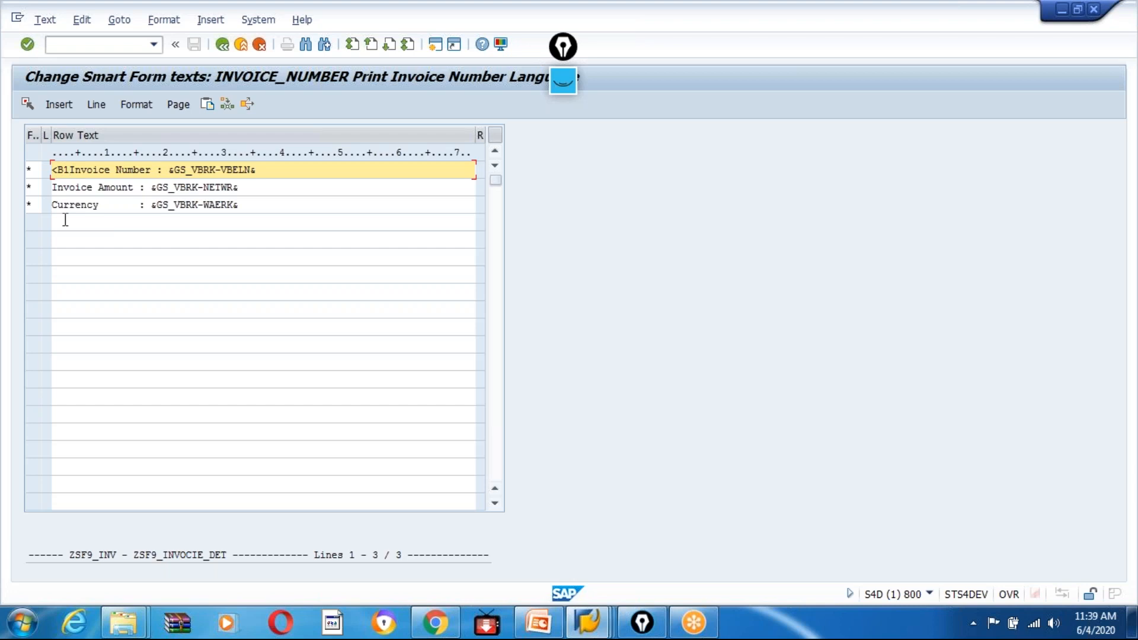
text(>)
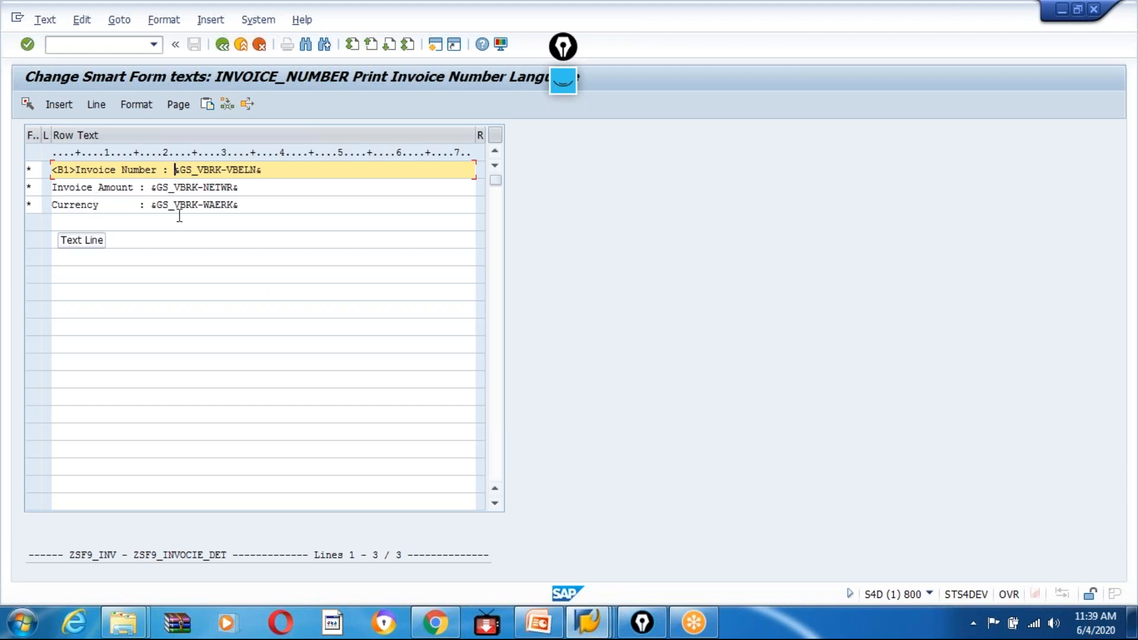
text(</>)
Enclose the label "Invoice Amount :" in the tags <B1> and </>, ahead of the field &GS_VBRK-NETWR&.
click(53, 187)
text(<B1)
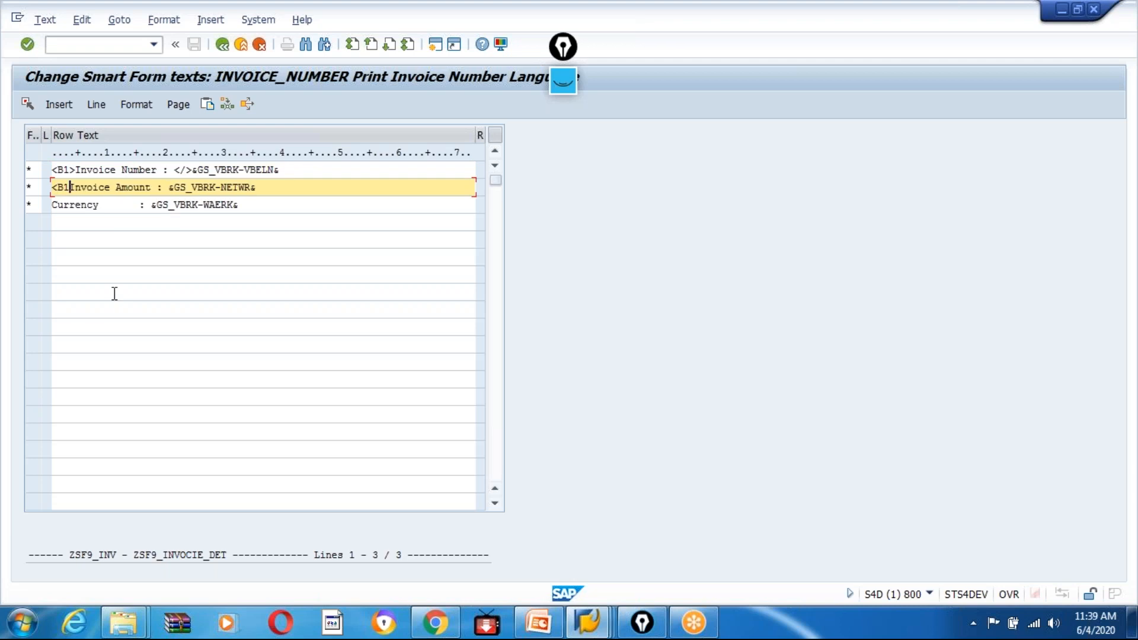
text(>)
click(172, 188)
text(< )
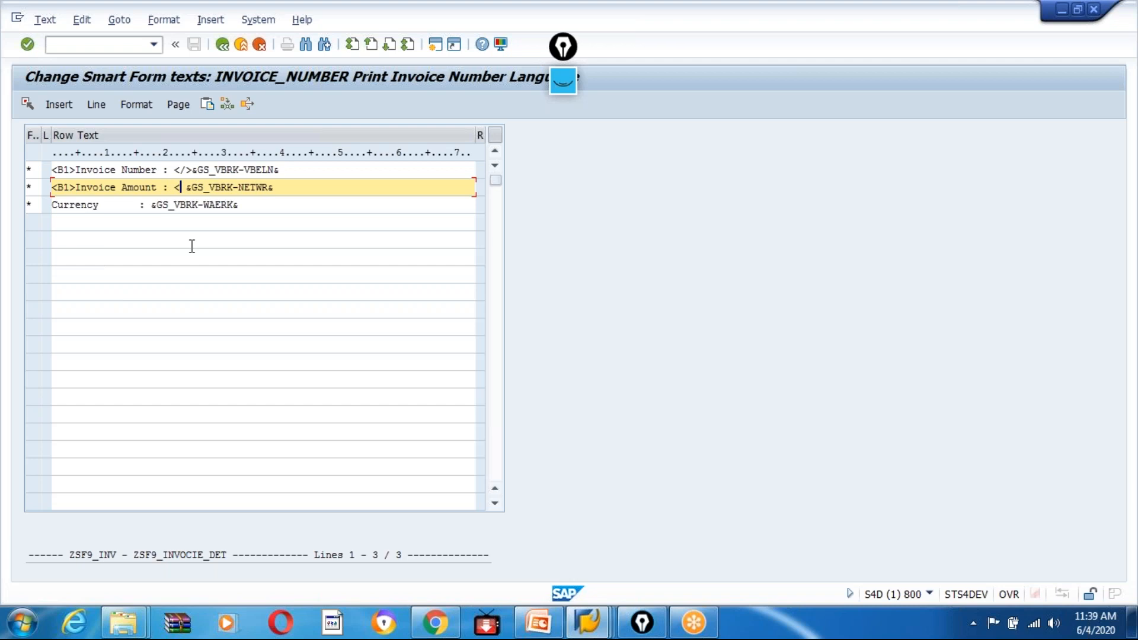
text(/>)
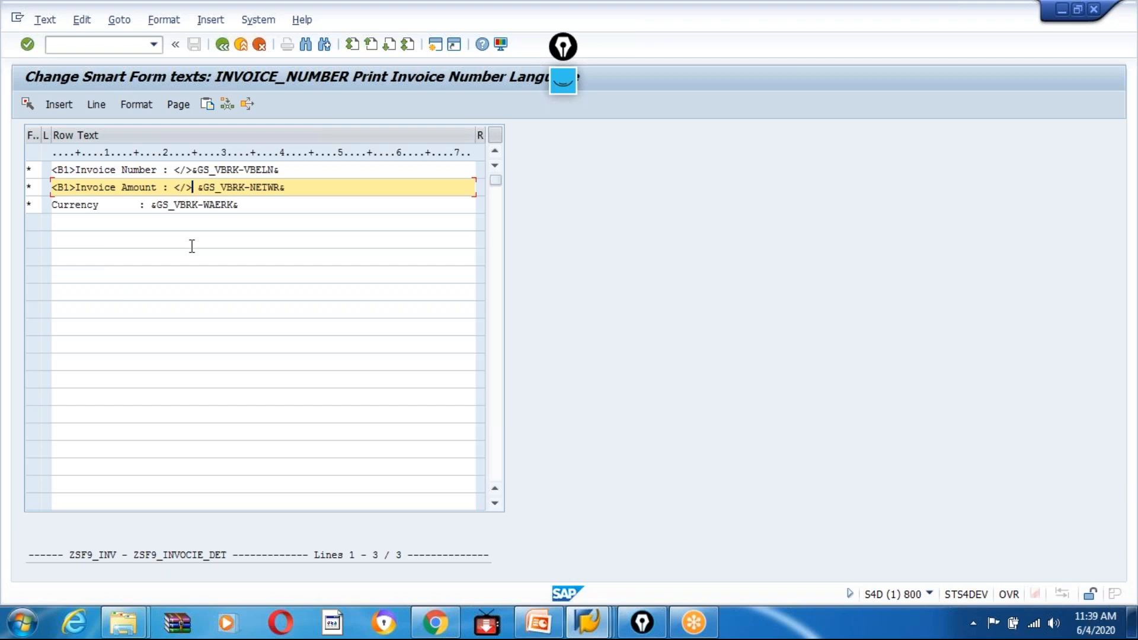
Enclose the Currency label and its colon in the tags <B1> and </>, and return to the form.
click(55, 205)
text(<B1)
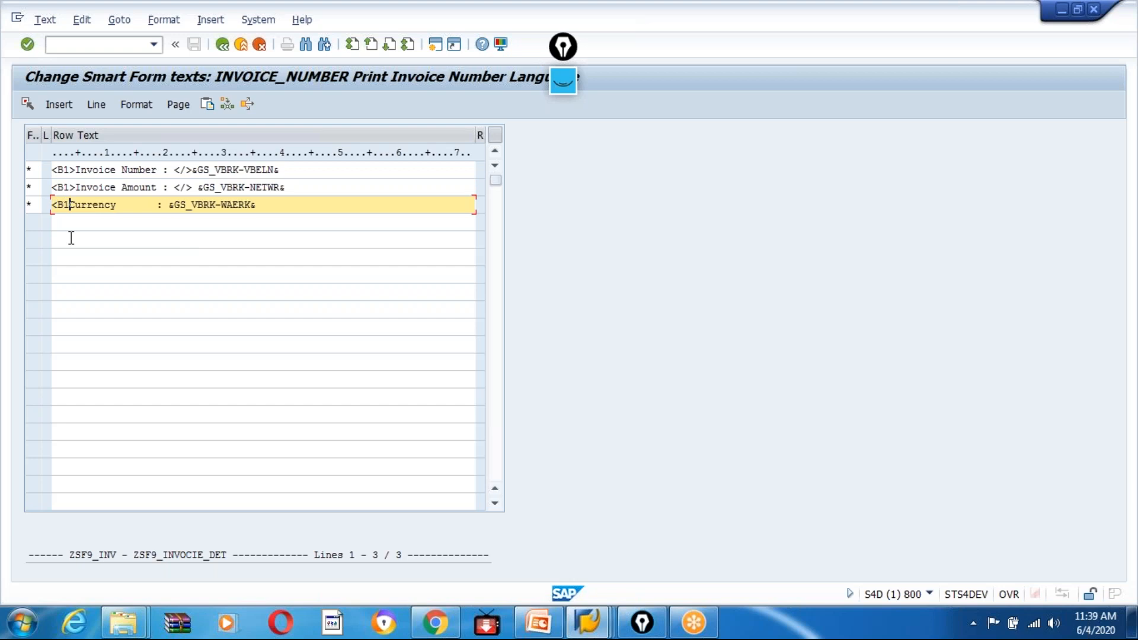
text(>)
click(172, 205)
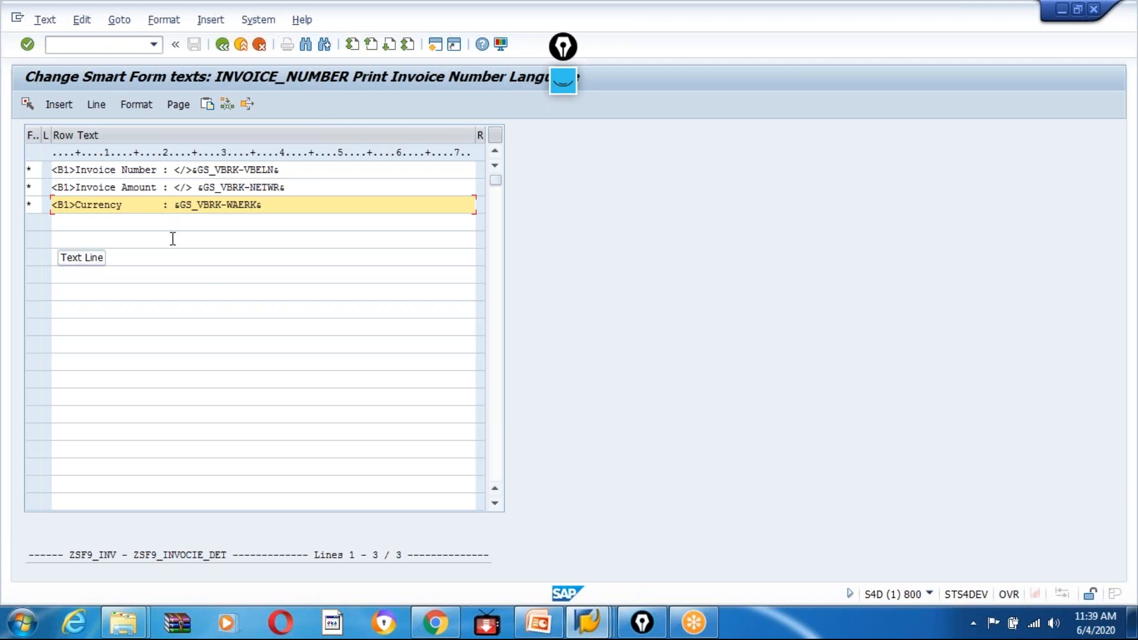
text(</>)
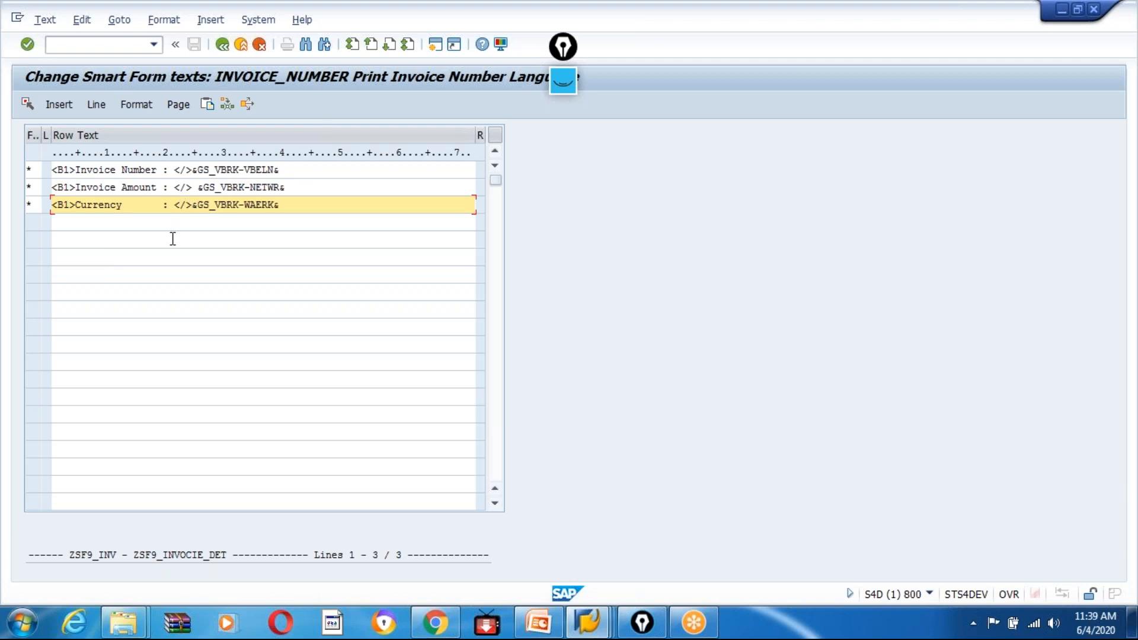
click(222, 44)
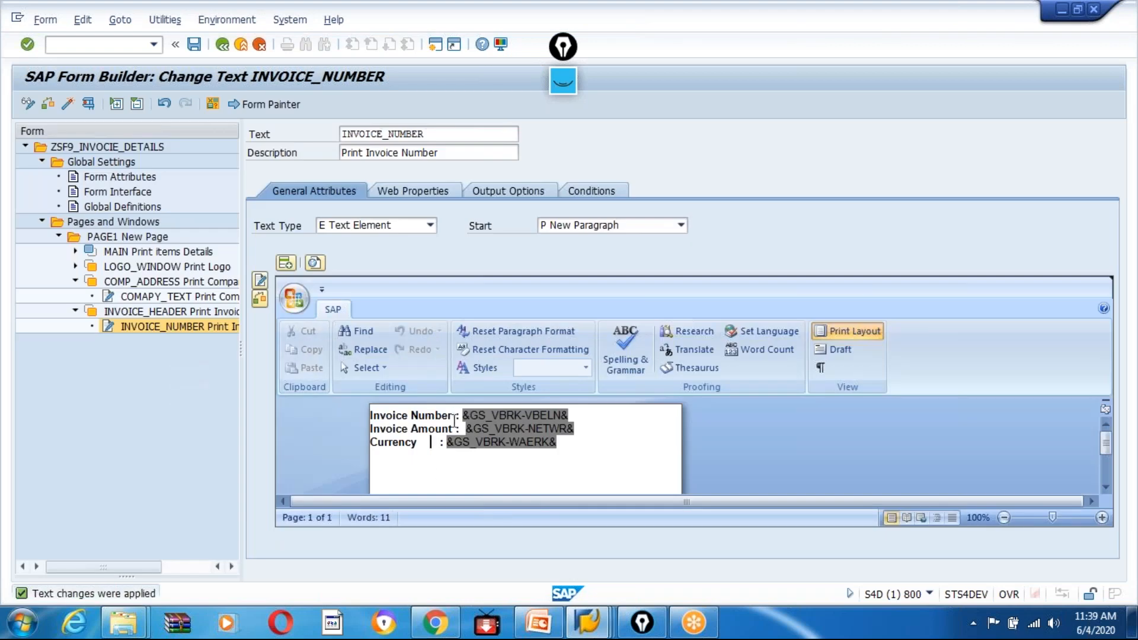
Activate form ZSF9_INVOCIE_DETAILS and open the test screen of its function module.
drag(455, 418, 351, 415)
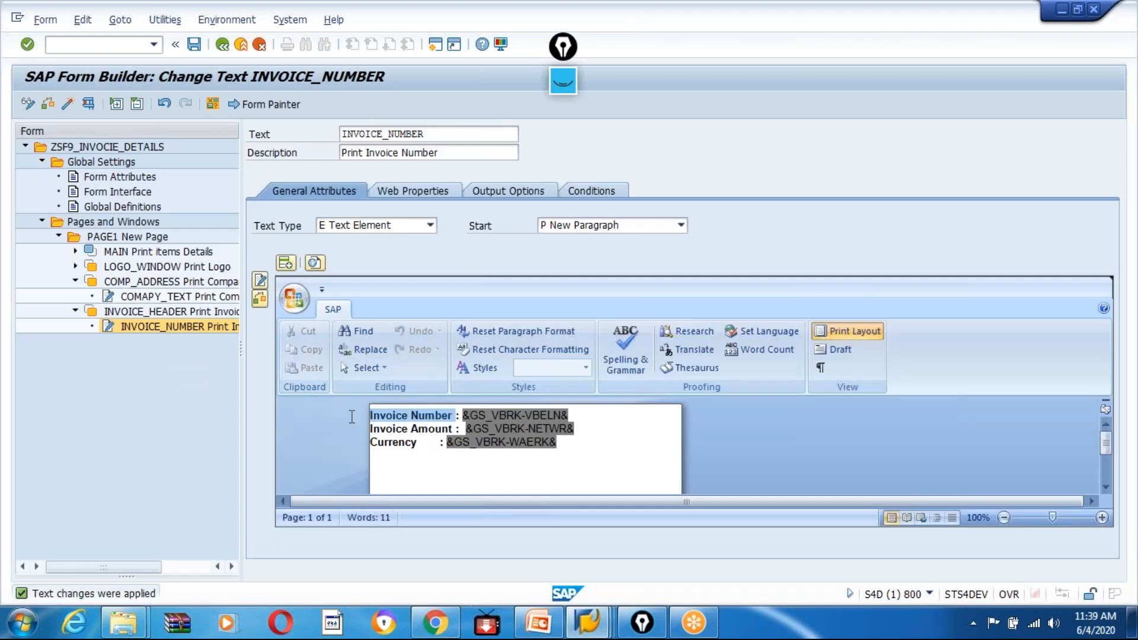
click(68, 105)
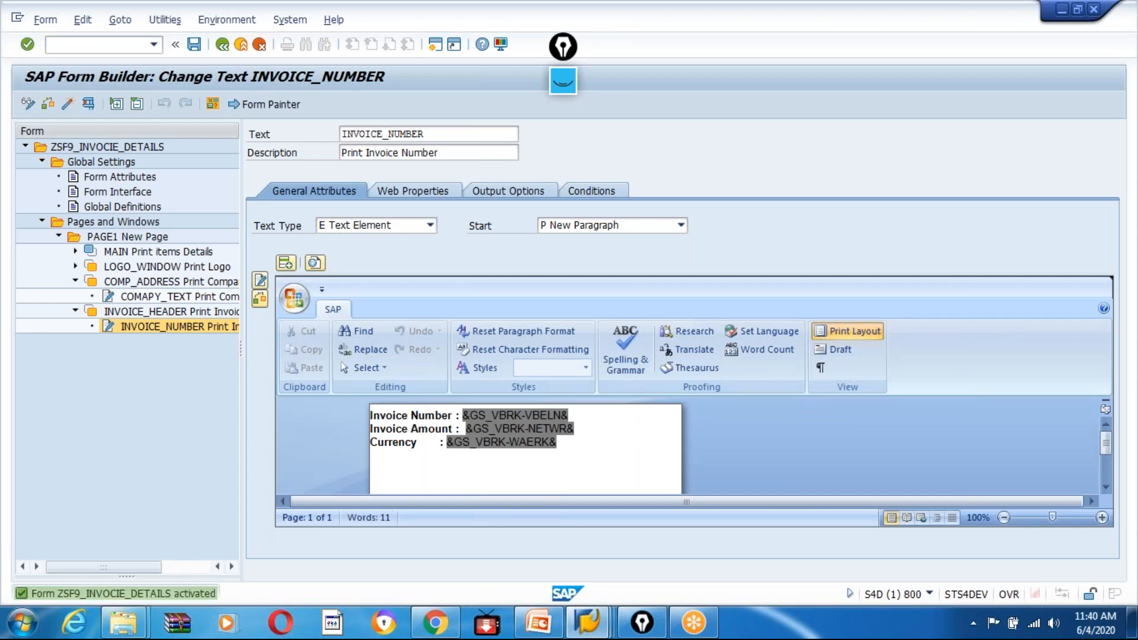
click(89, 104)
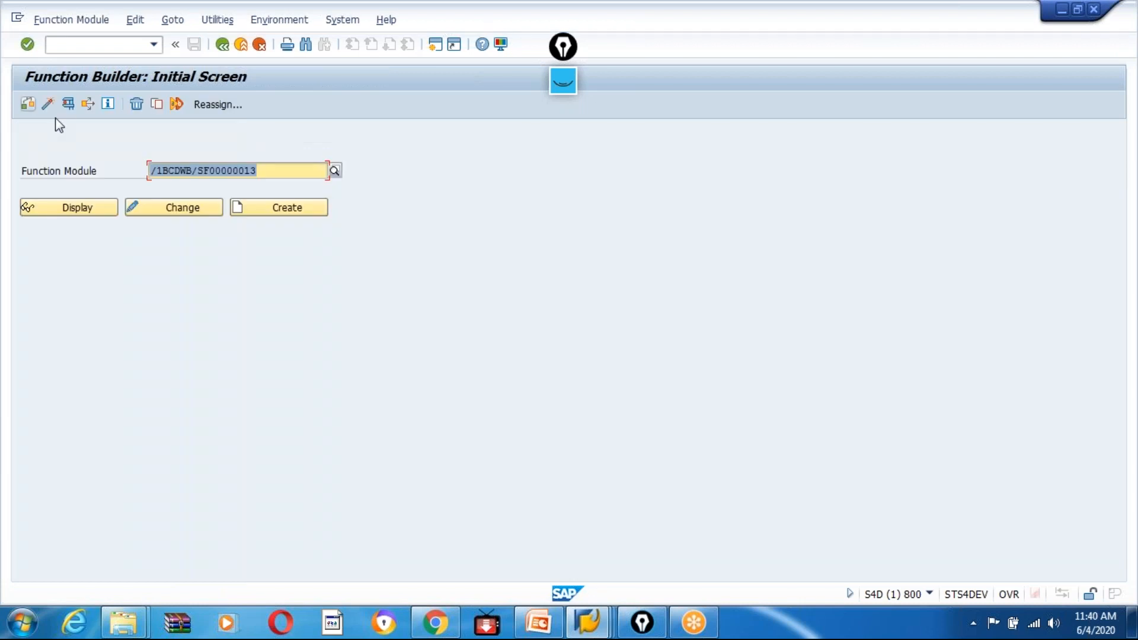
click(68, 104)
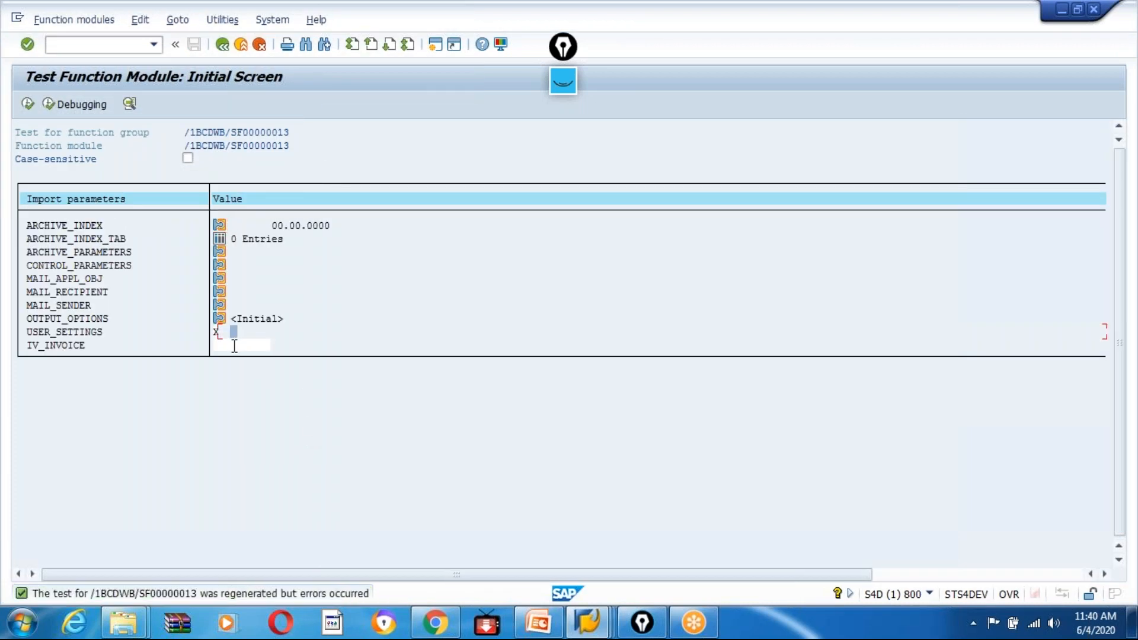
Copy the billing document number of the first INR entry in the VBRK session into the import parameter IV_INVOICE.
click(236, 347)
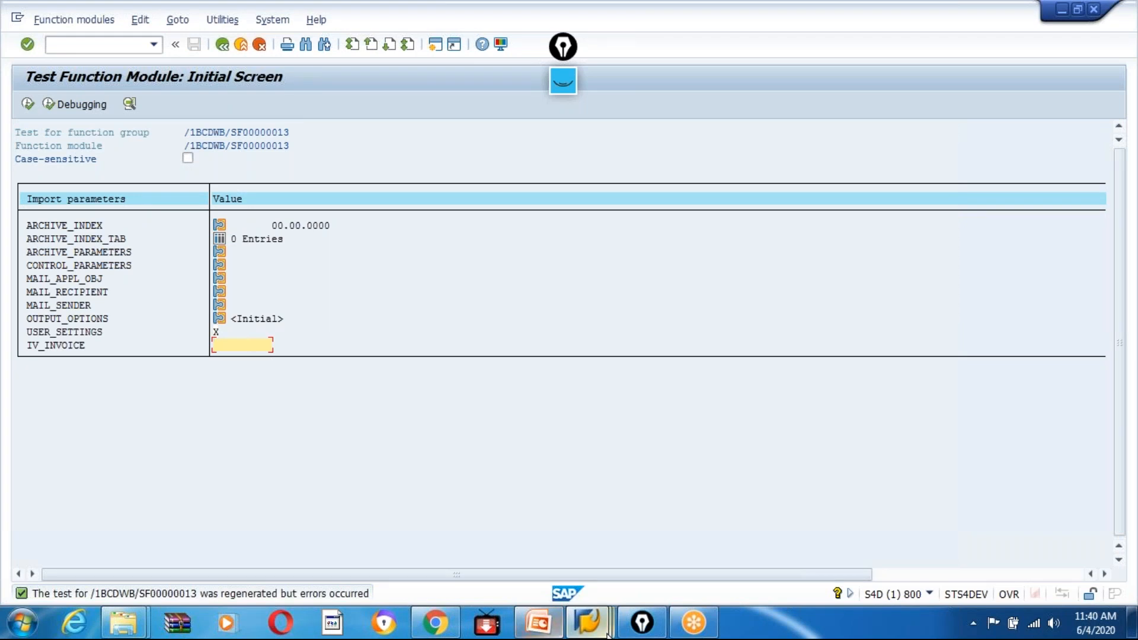
click(587, 622)
click(694, 563)
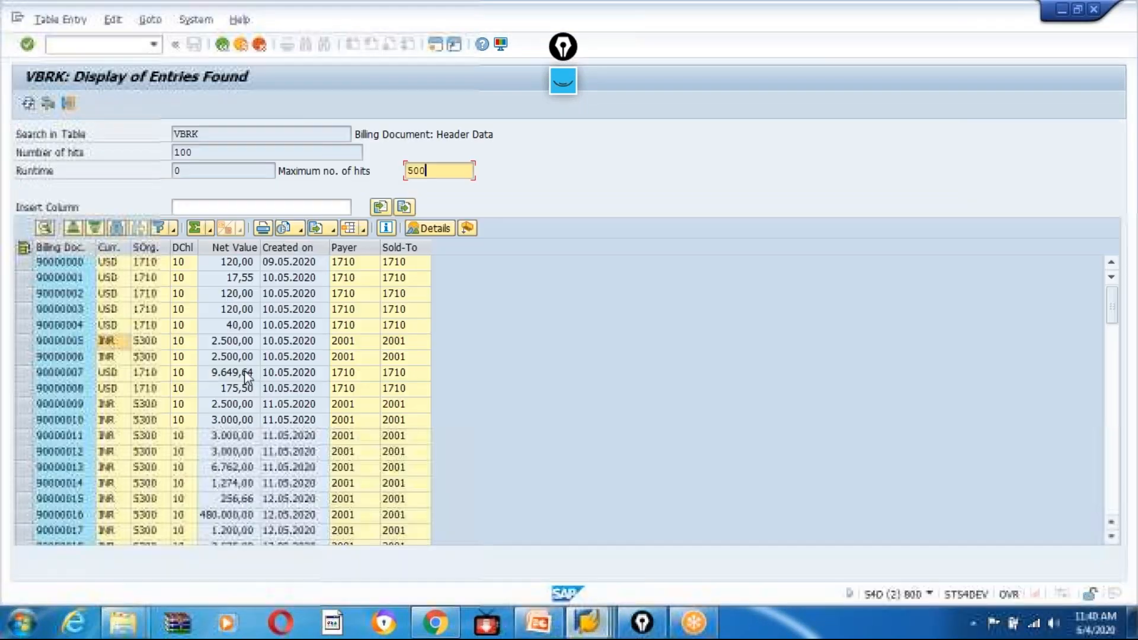
right_click(76, 343)
click(122, 354)
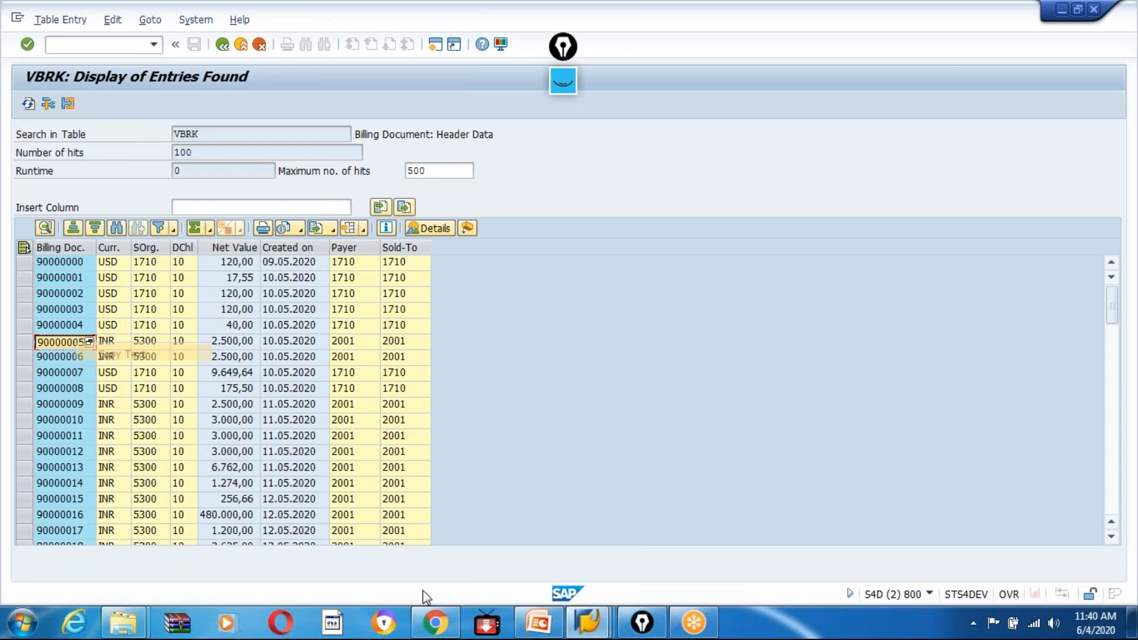
click(566, 622)
click(466, 539)
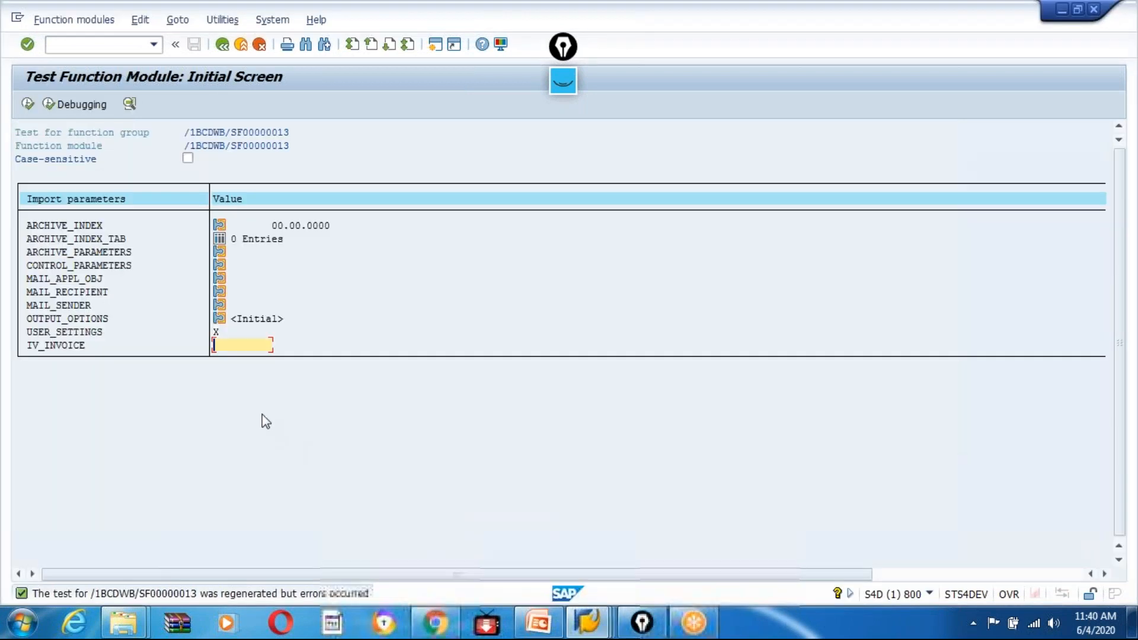
text(90000005)
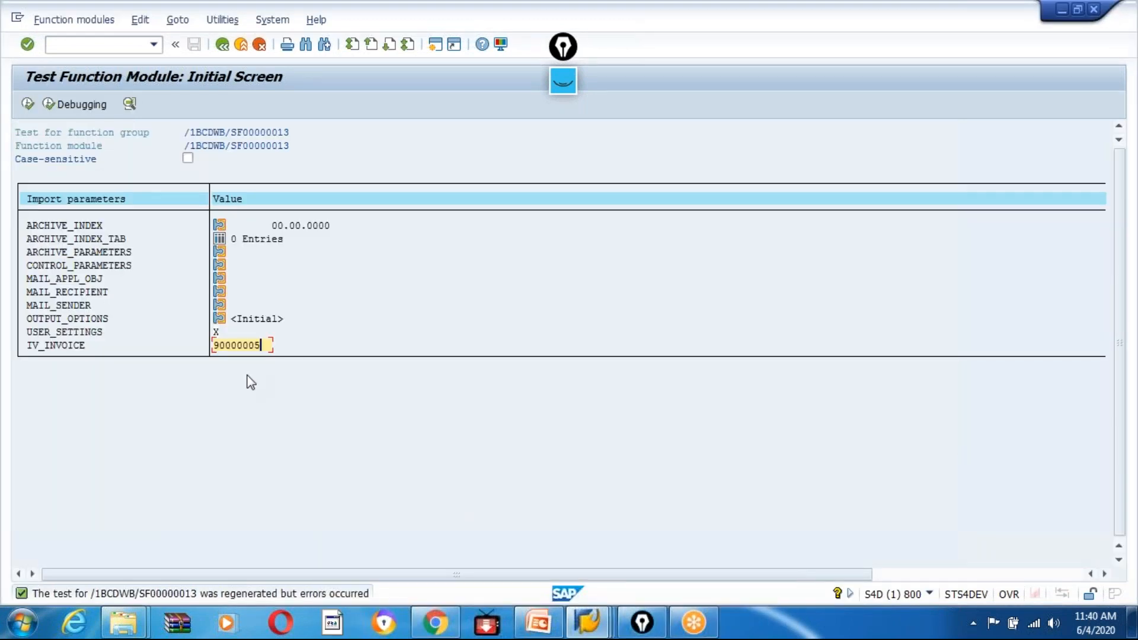
Execute the test, show the print preview with output device LP01, and return to the form.
click(27, 104)
text(L)
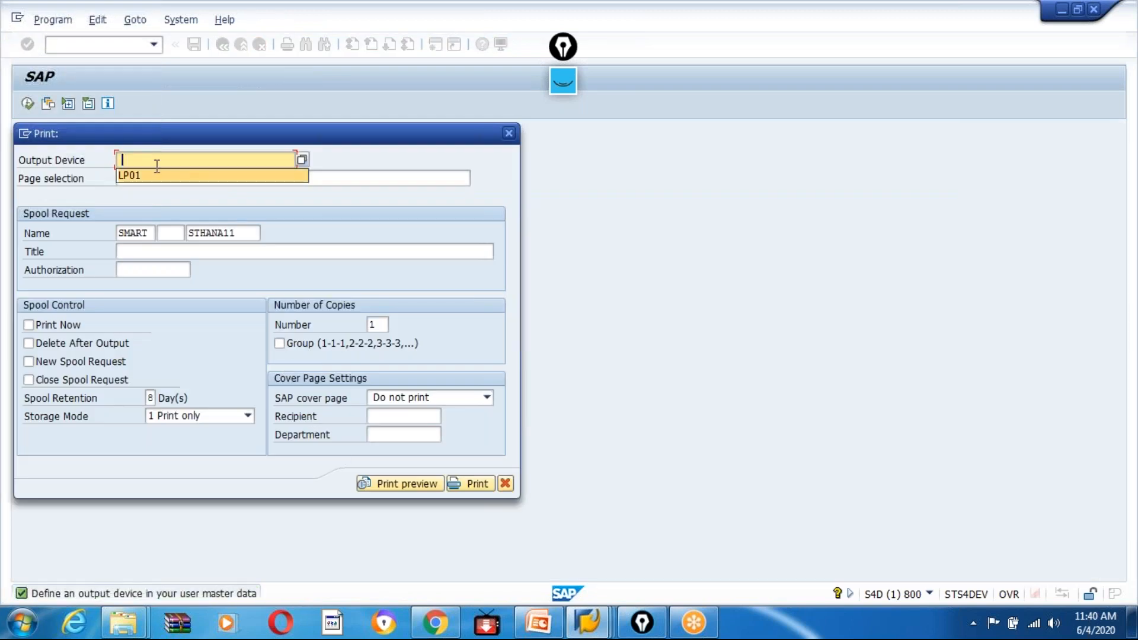
click(141, 177)
click(382, 485)
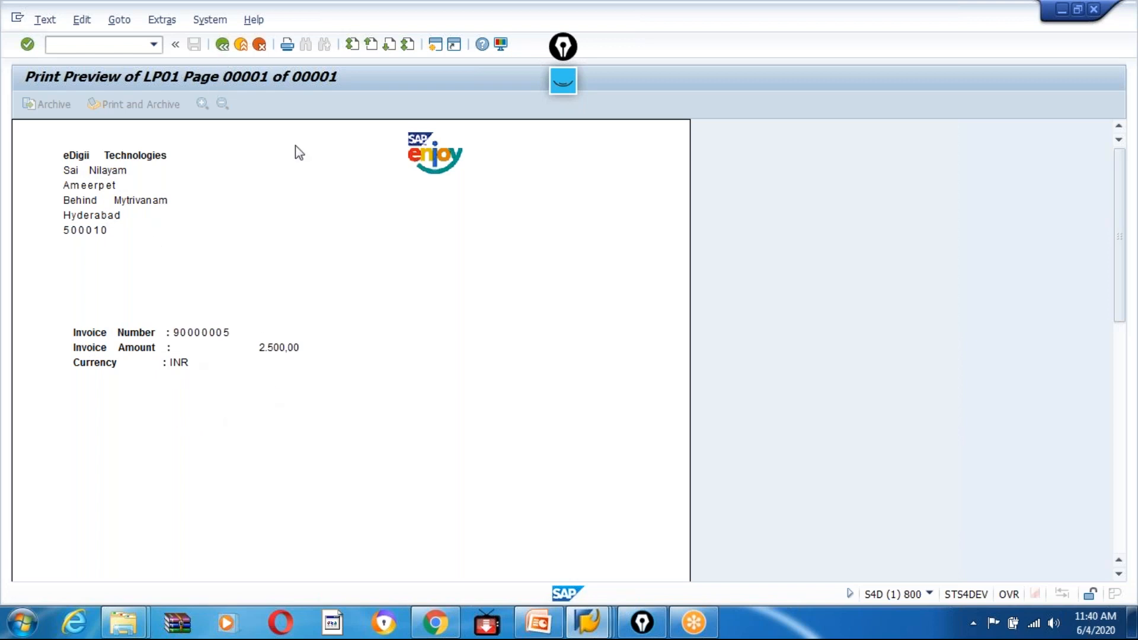
key(F3)
click(217, 47)
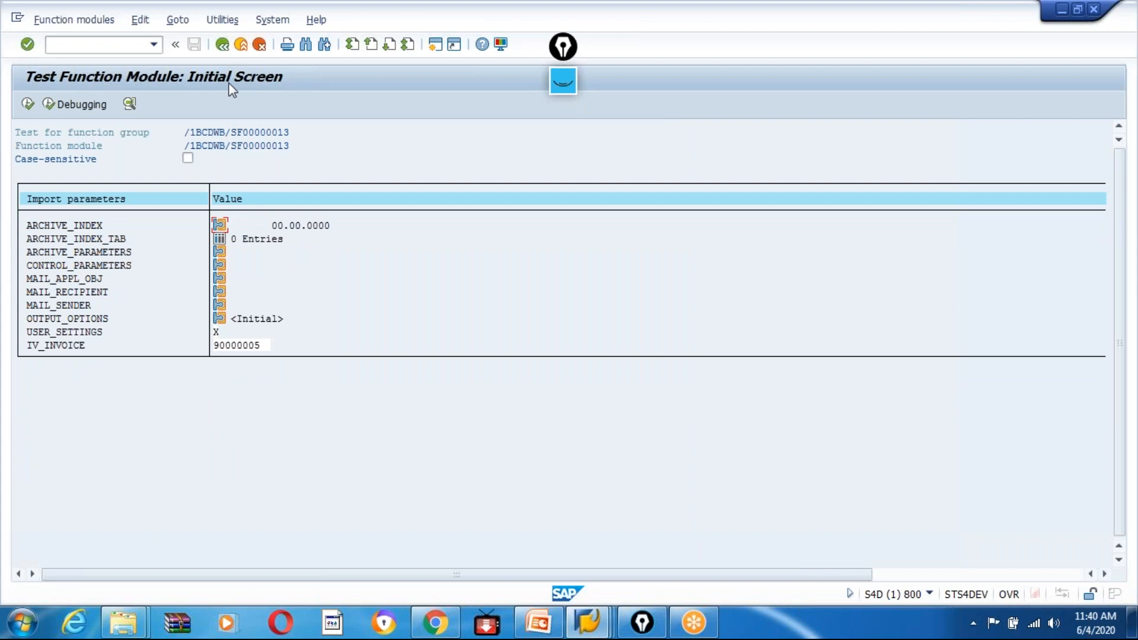
click(223, 46)
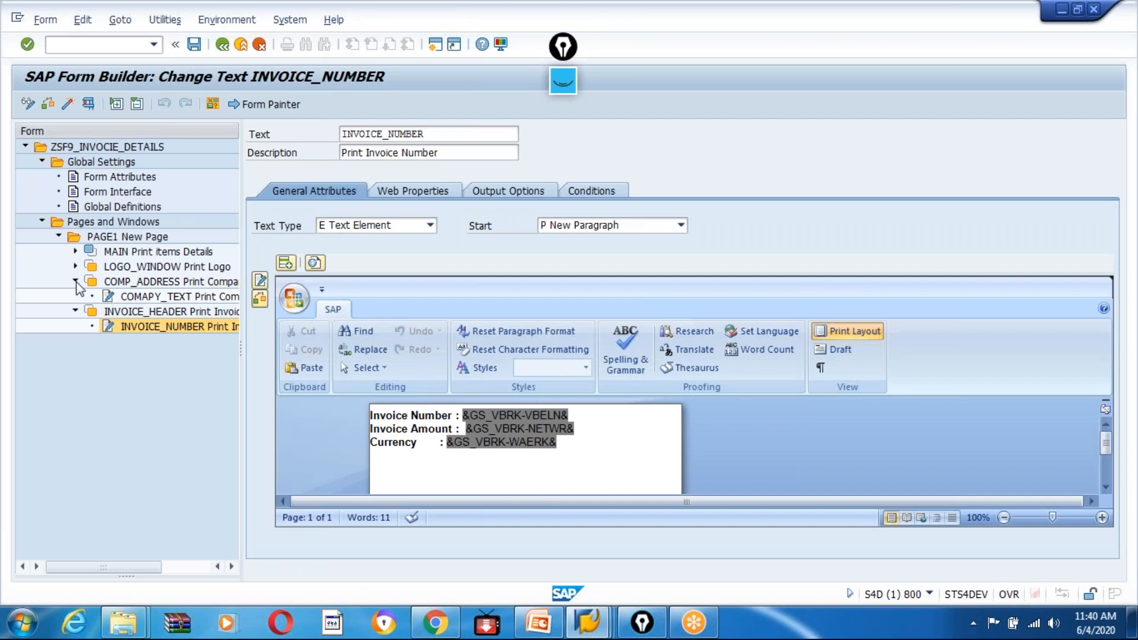
Collapse the COMP_ADDRESS and INVOICE_HEADER windows in the form tree and display the output options of LOGO_WINDOW.
click(76, 282)
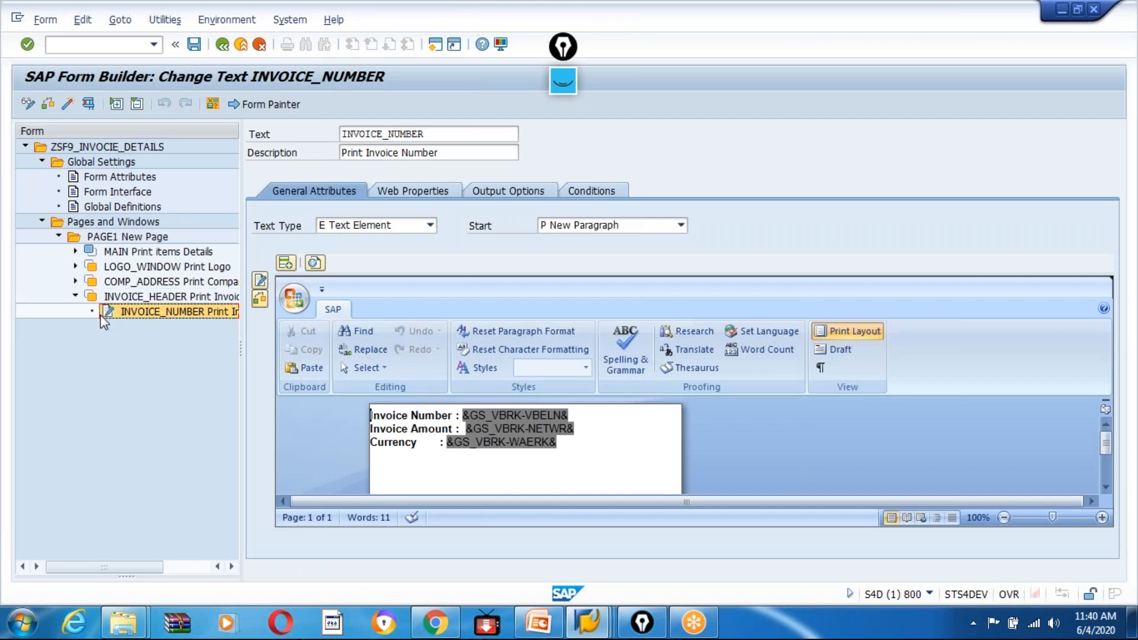
click(76, 296)
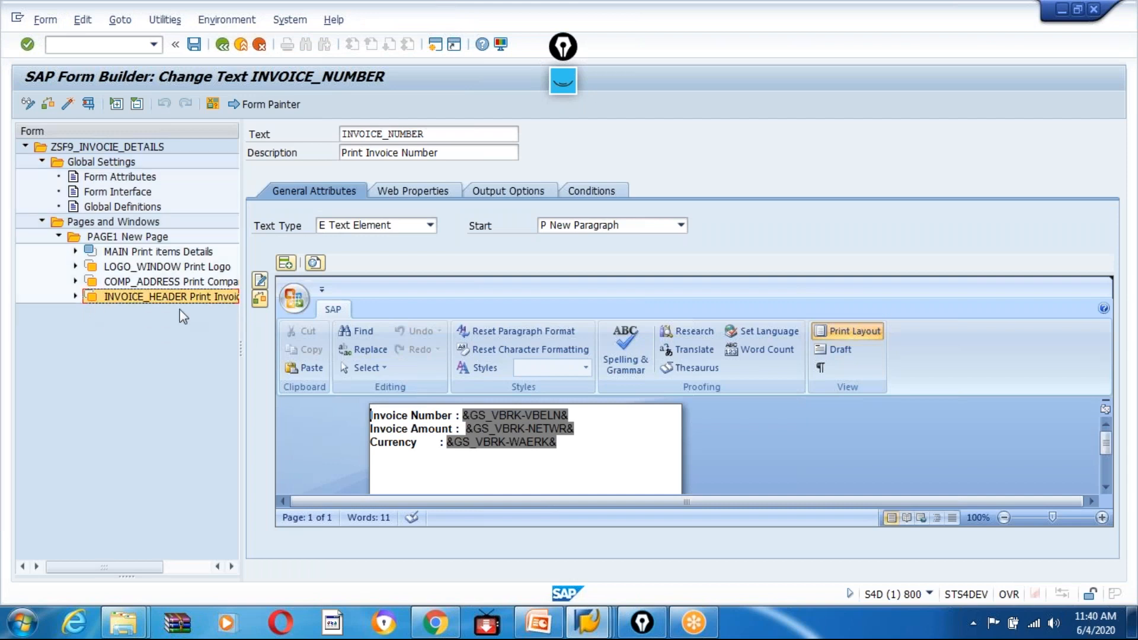
click(119, 268)
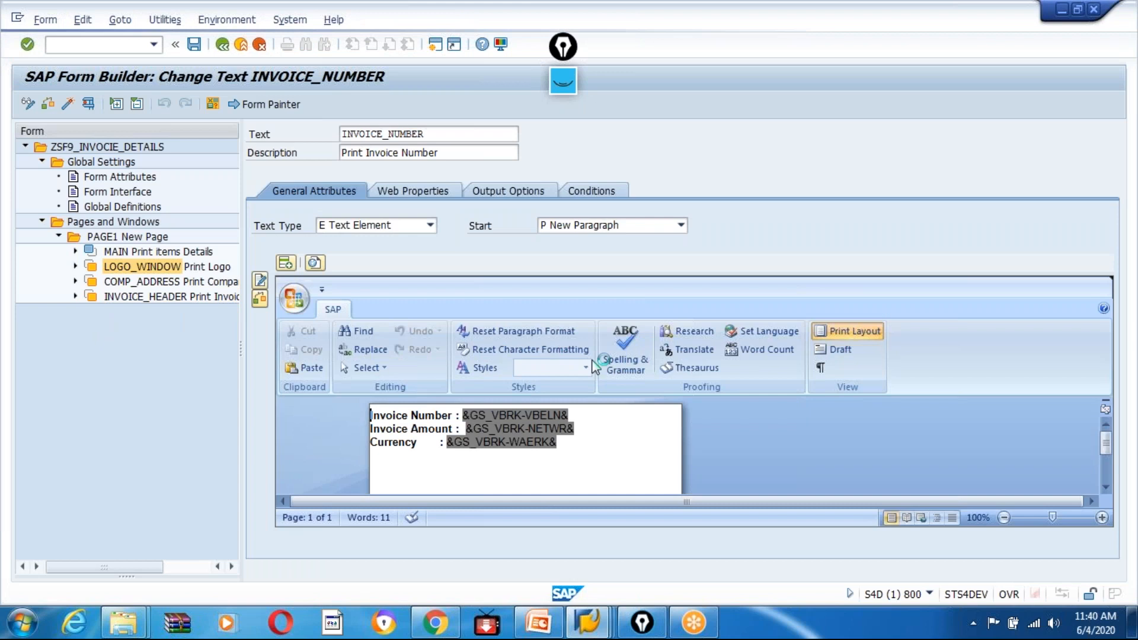
click(404, 193)
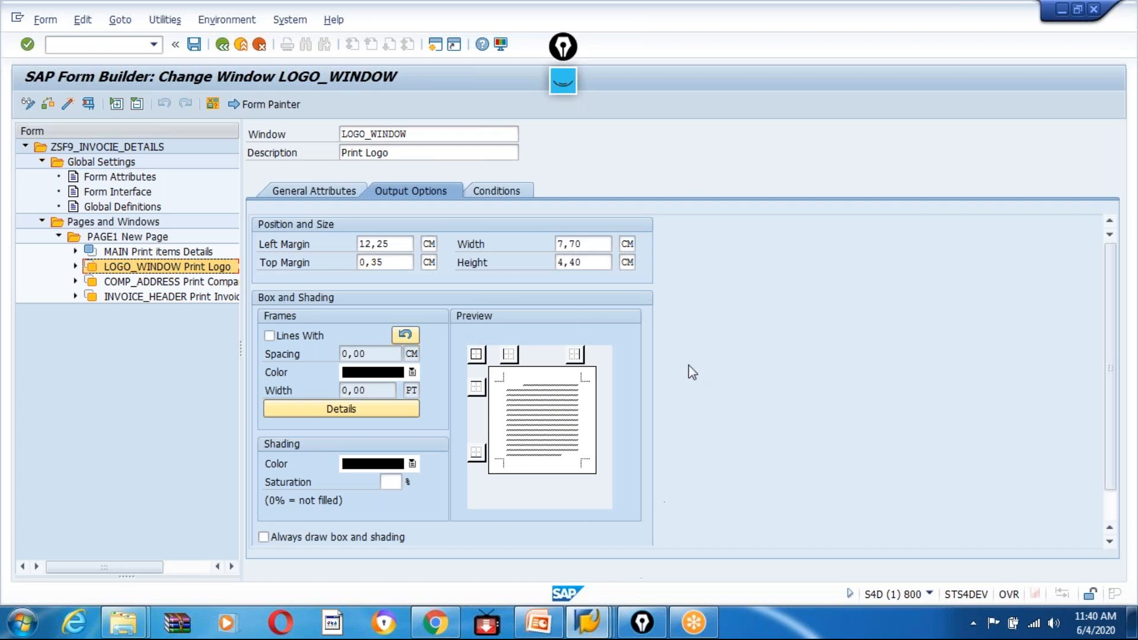
Move the screen annotation toolbar aside and outline the box Preview area and its sample page with the pink pen.
click(563, 82)
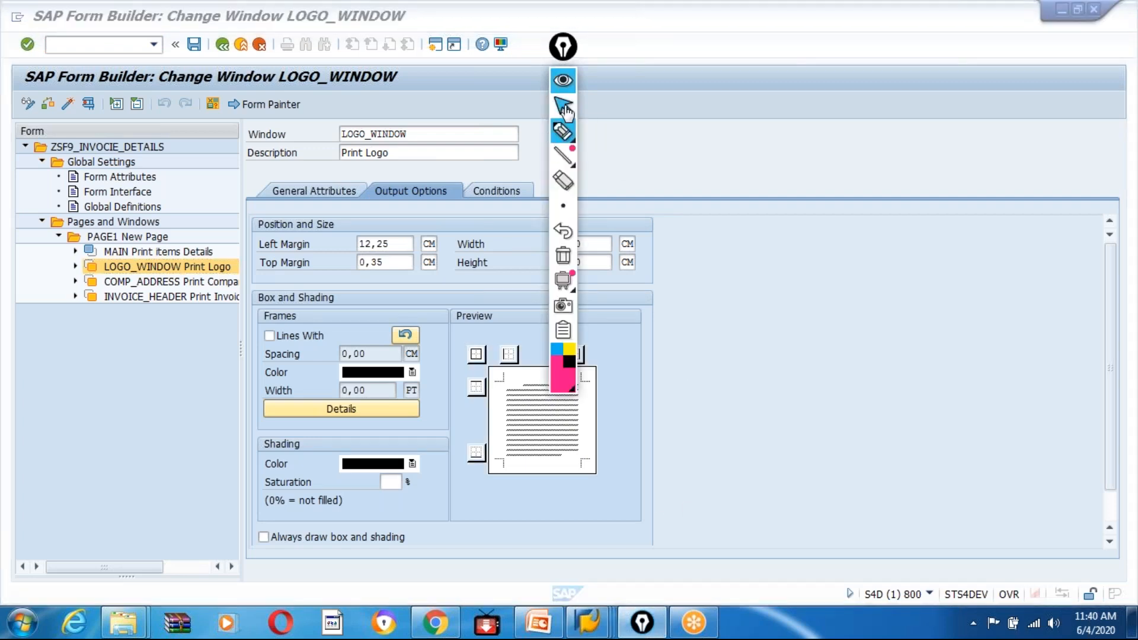
mouse_move(575, 56)
mouse_down()
mouse_move(787, 69)
mouse_move(815, 105)
mouse_up()
click(808, 186)
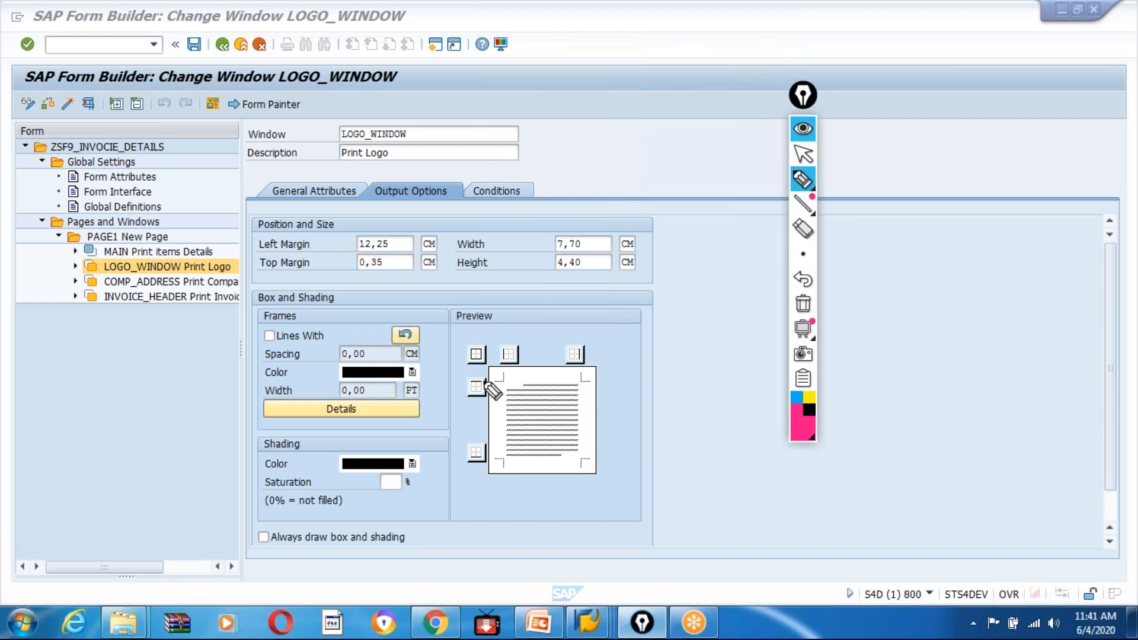
mouse_move(452, 327)
mouse_down()
mouse_move(453, 419)
mouse_move(623, 487)
mouse_up()
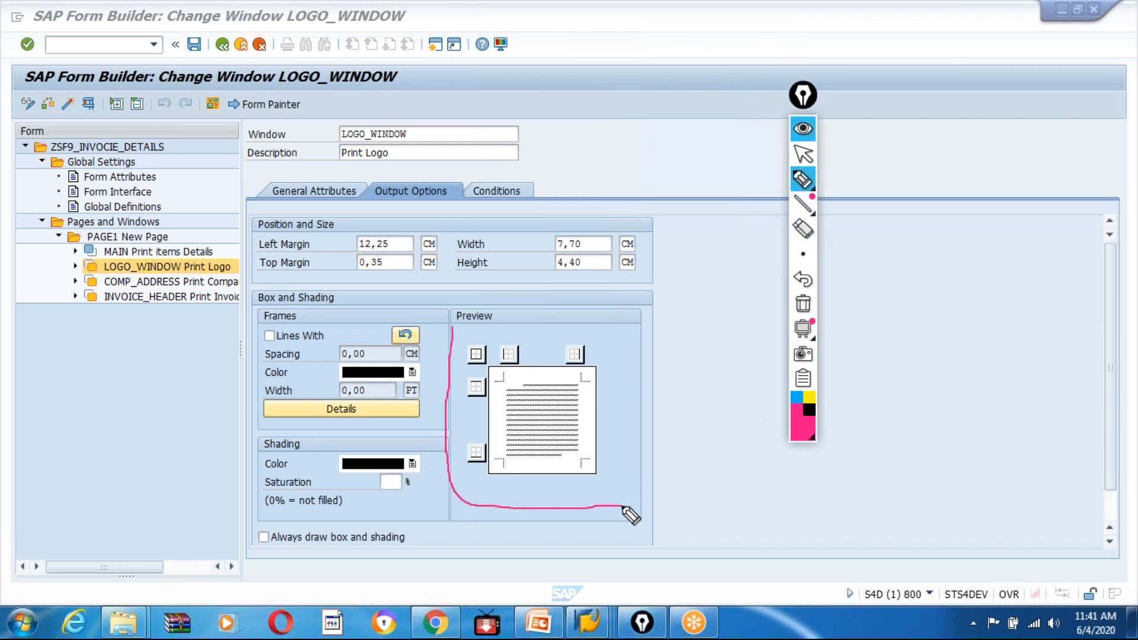
drag(457, 334, 463, 334)
mouse_move(535, 337)
mouse_down()
mouse_move(625, 340)
mouse_move(638, 499)
mouse_move(593, 501)
mouse_up()
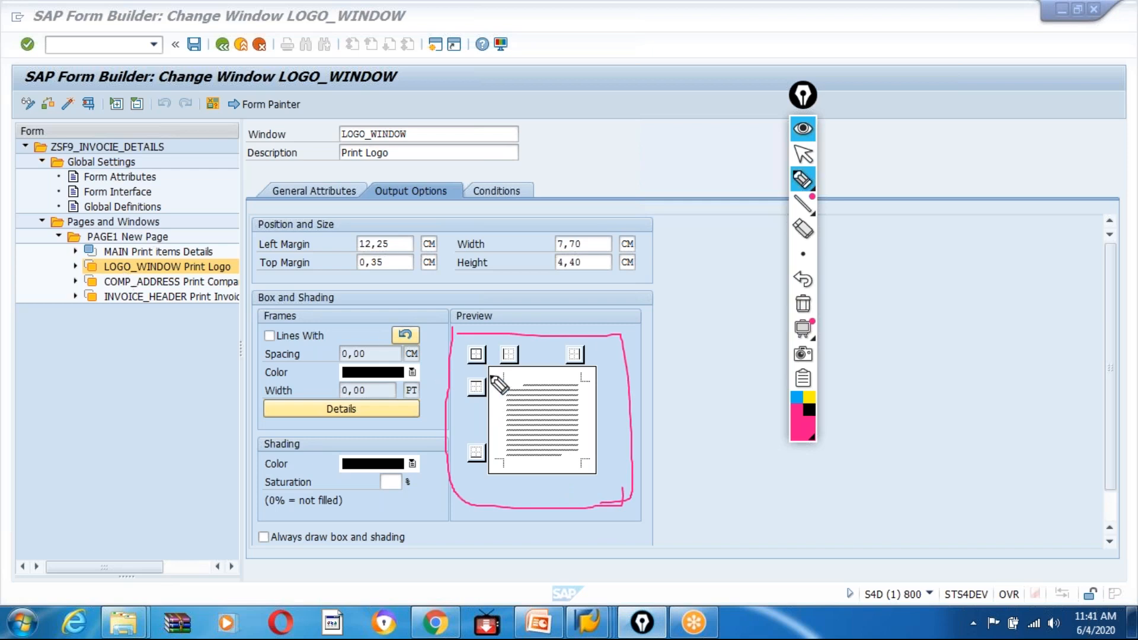
mouse_move(495, 379)
mouse_down()
mouse_move(578, 385)
mouse_move(582, 460)
mouse_up()
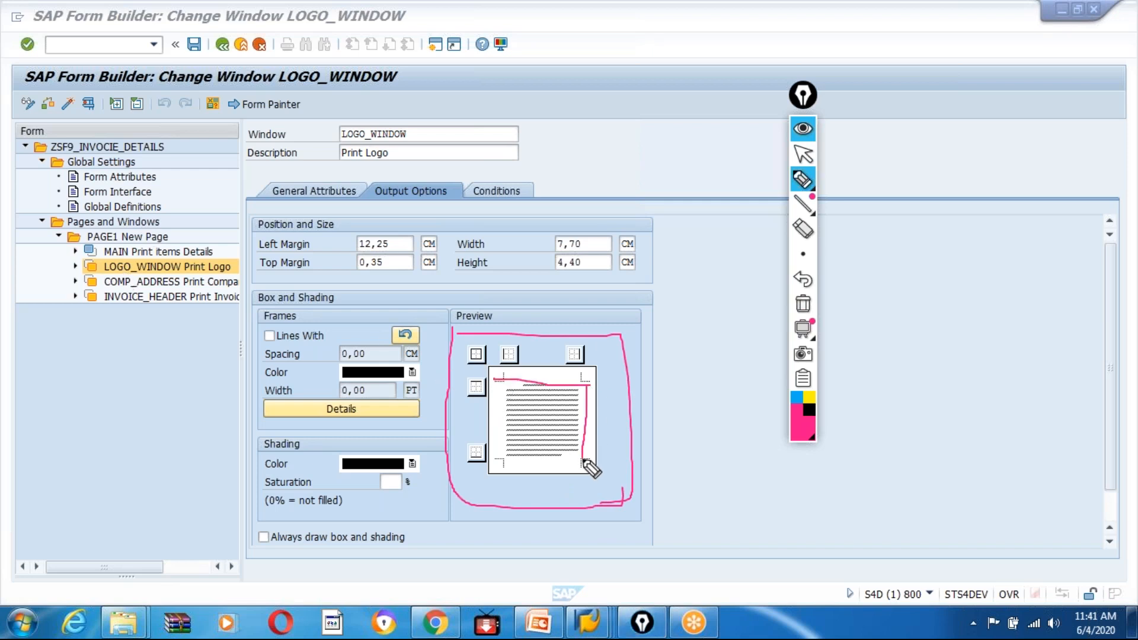
mouse_move(501, 381)
mouse_down()
mouse_move(501, 464)
mouse_move(585, 463)
mouse_up()
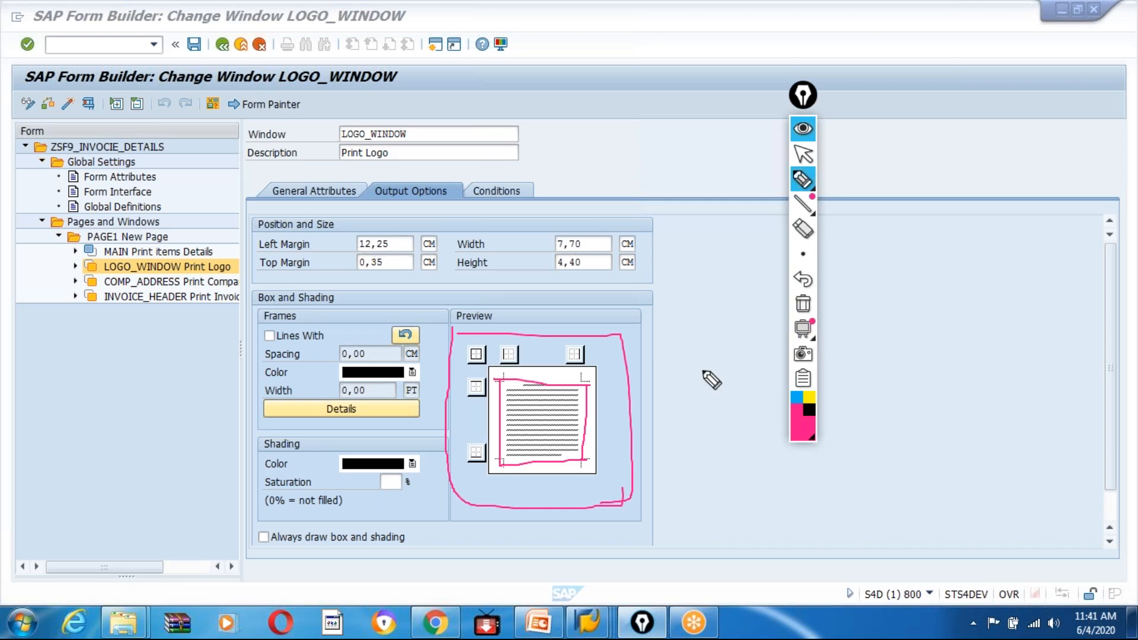
Clear the pen annotations, draw a frame on all sides of LOGO_WINDOW, and save the form.
key(ctrl+shift+1)
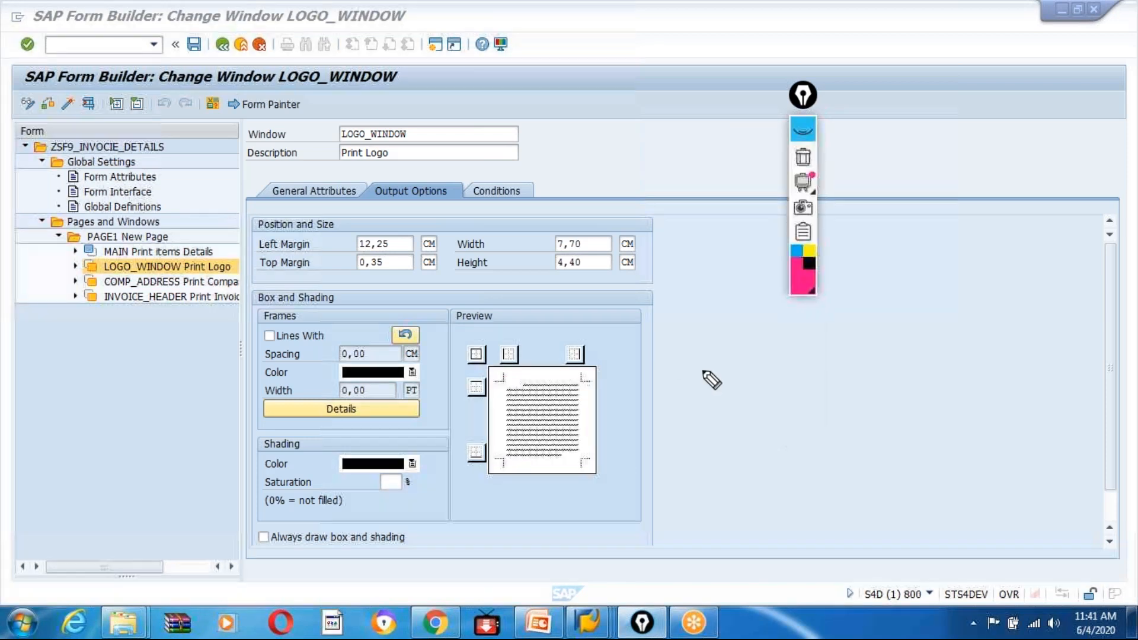
click(477, 355)
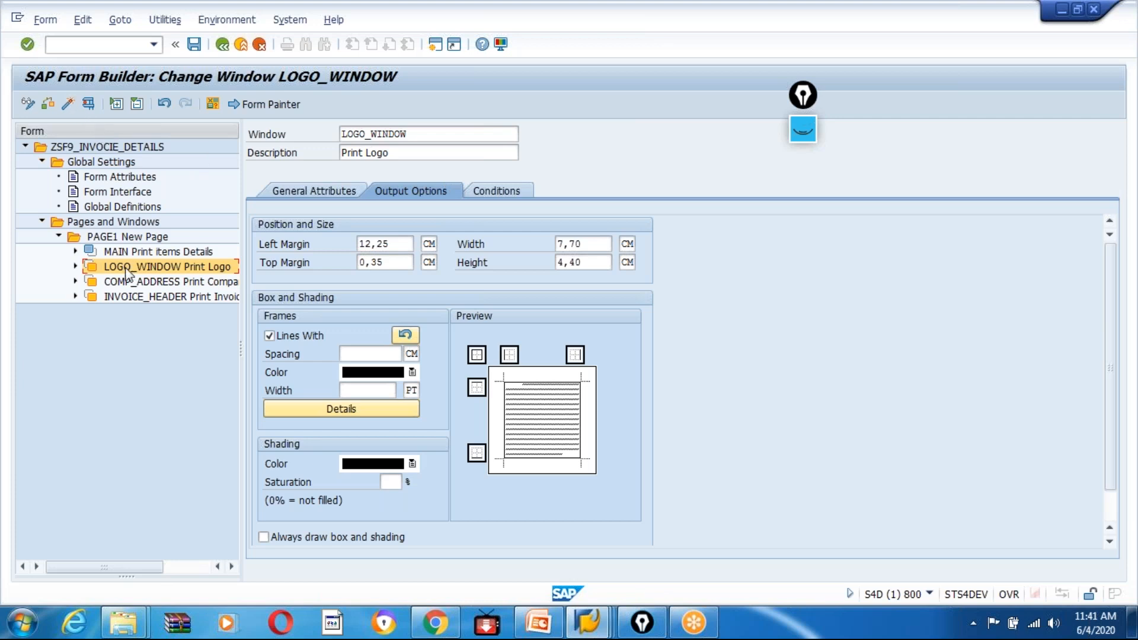
click(195, 45)
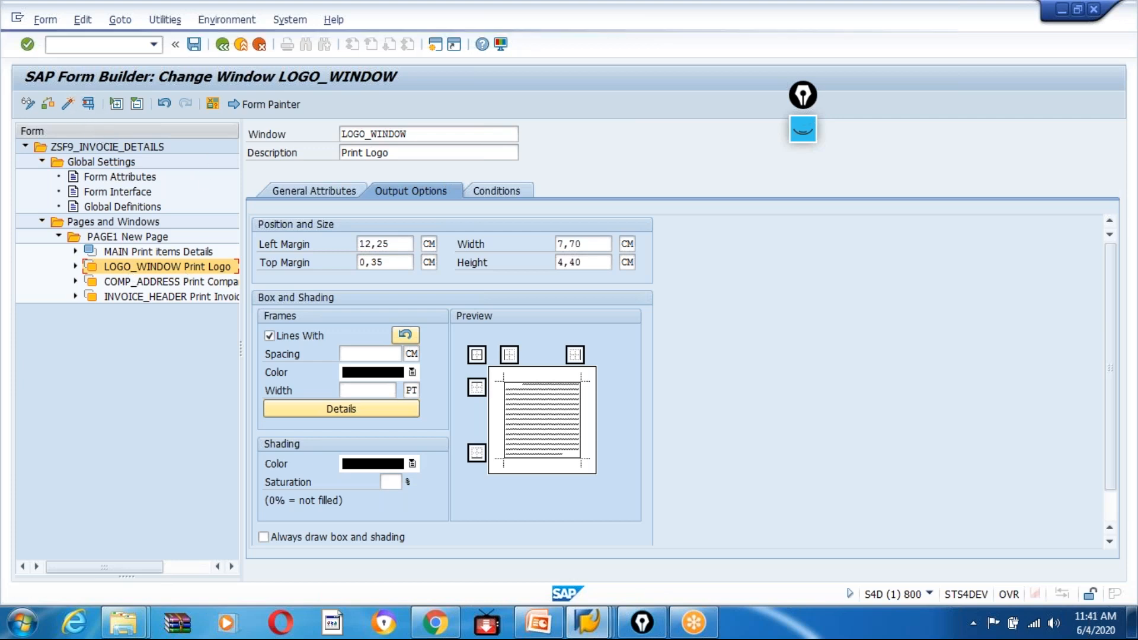
Draw a frame on all sides of the COMP_ADDRESS and INVOICE_HEADER windows.
click(172, 281)
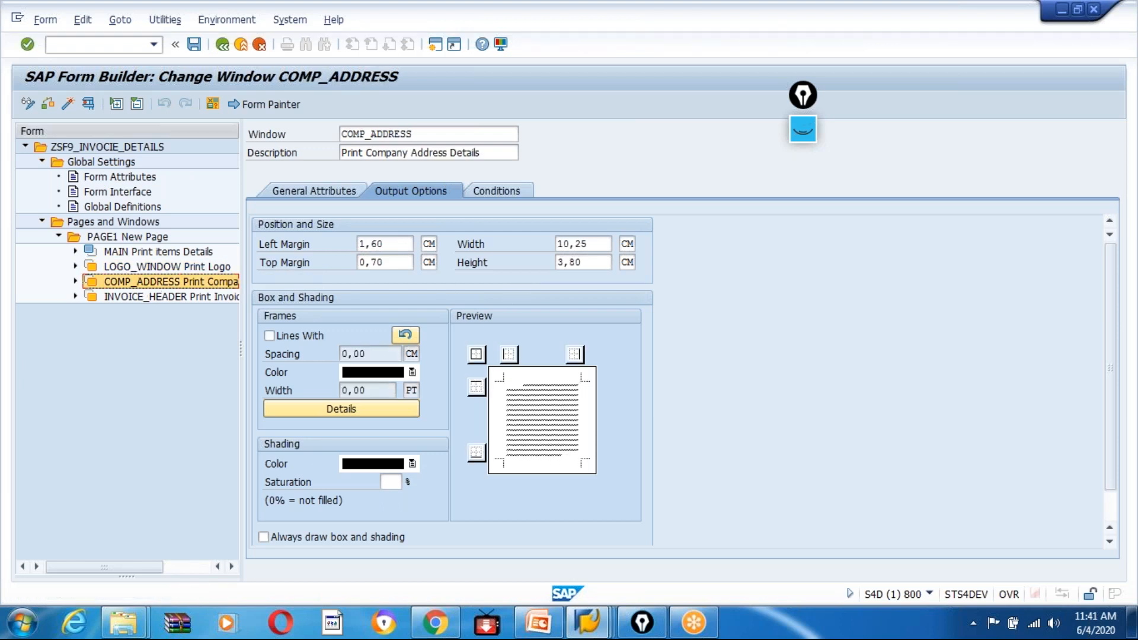
click(483, 358)
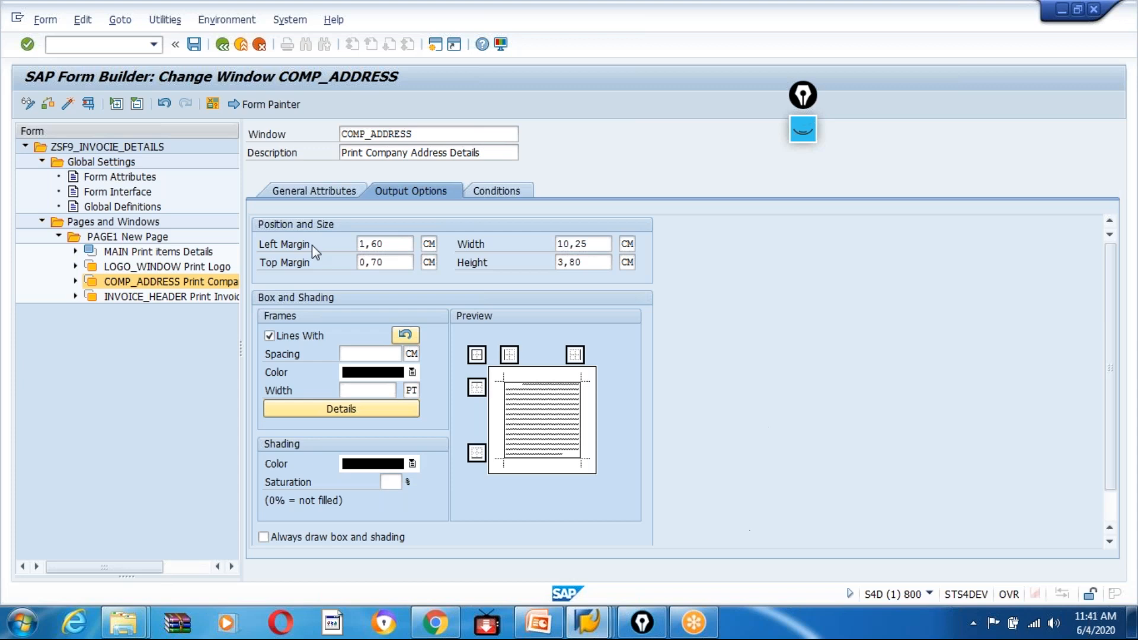
click(130, 297)
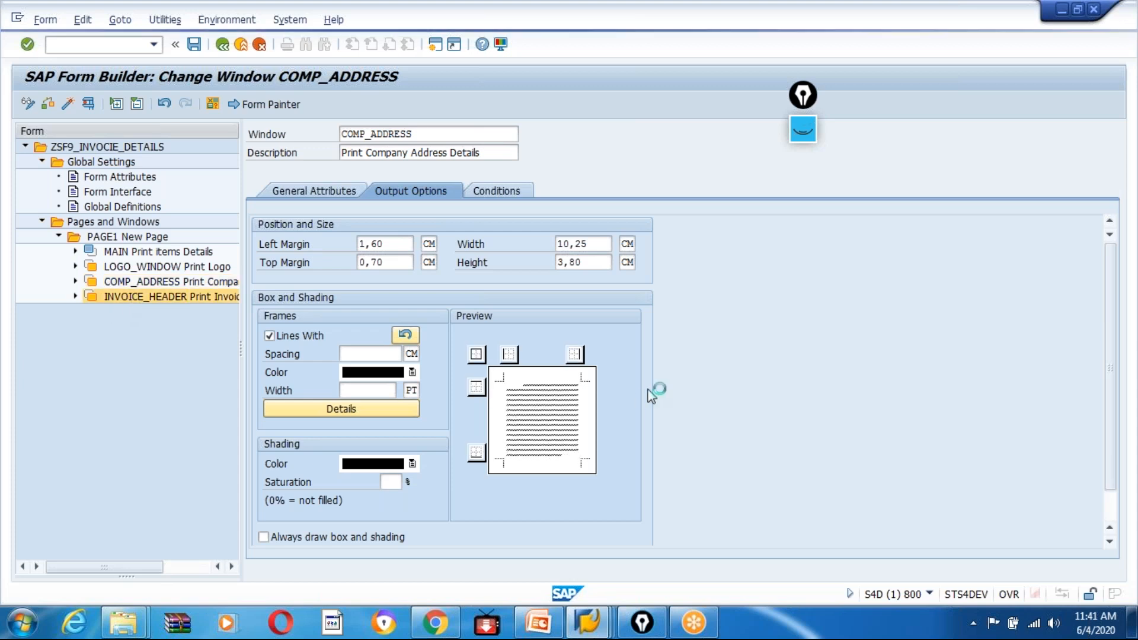
click(476, 354)
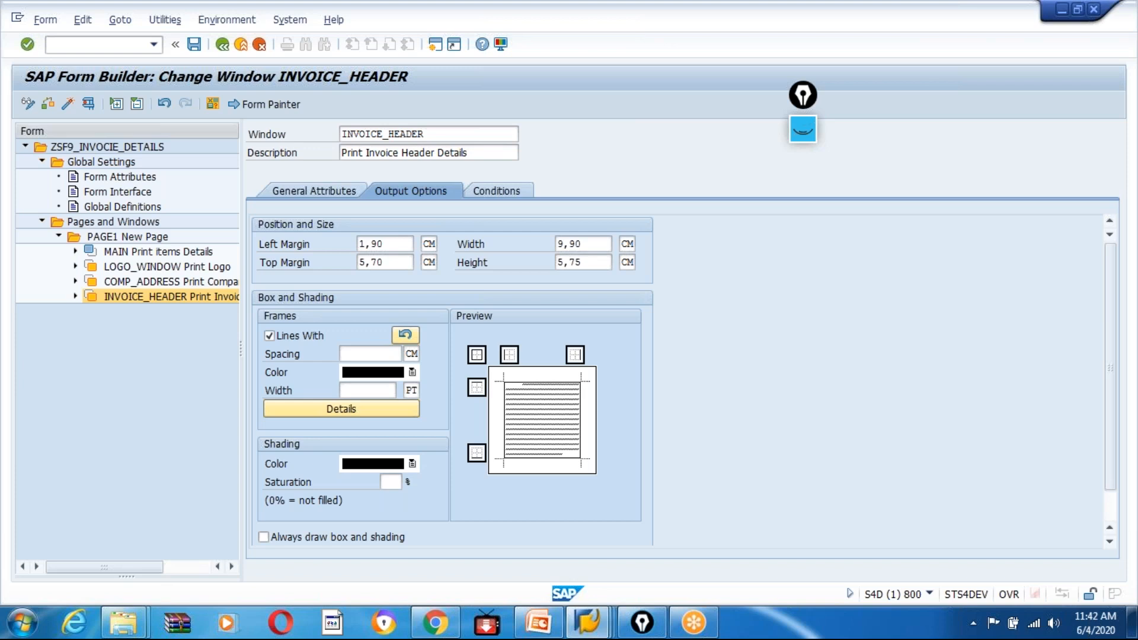
Activate the form ZSF9_INVOCIE_DETAILS and open the test screen of its generated function module.
click(67, 104)
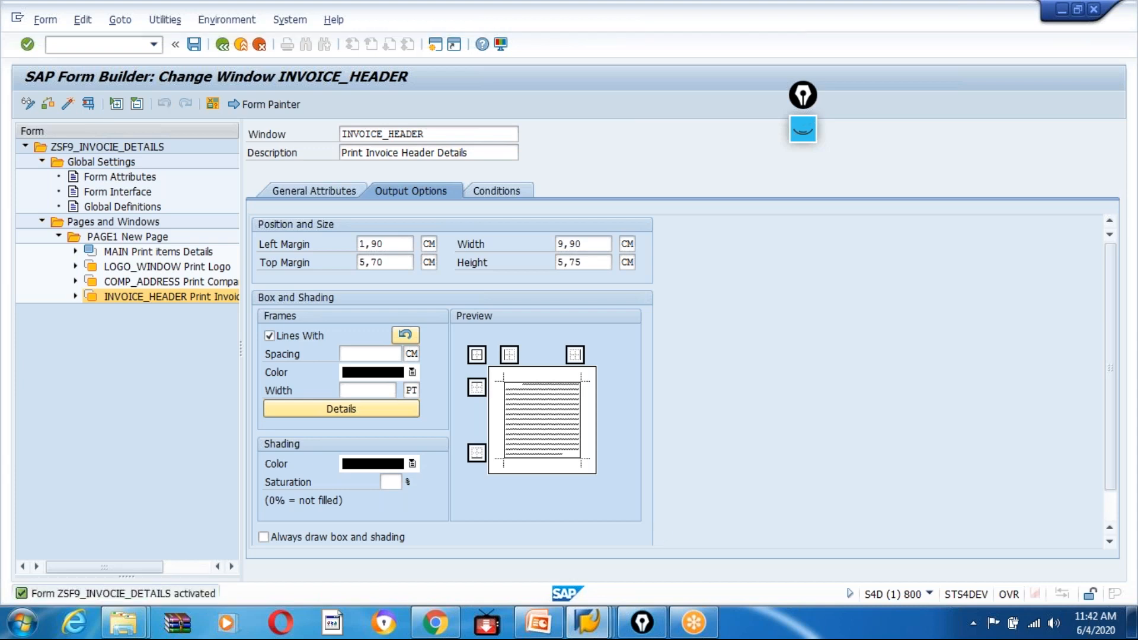
click(89, 104)
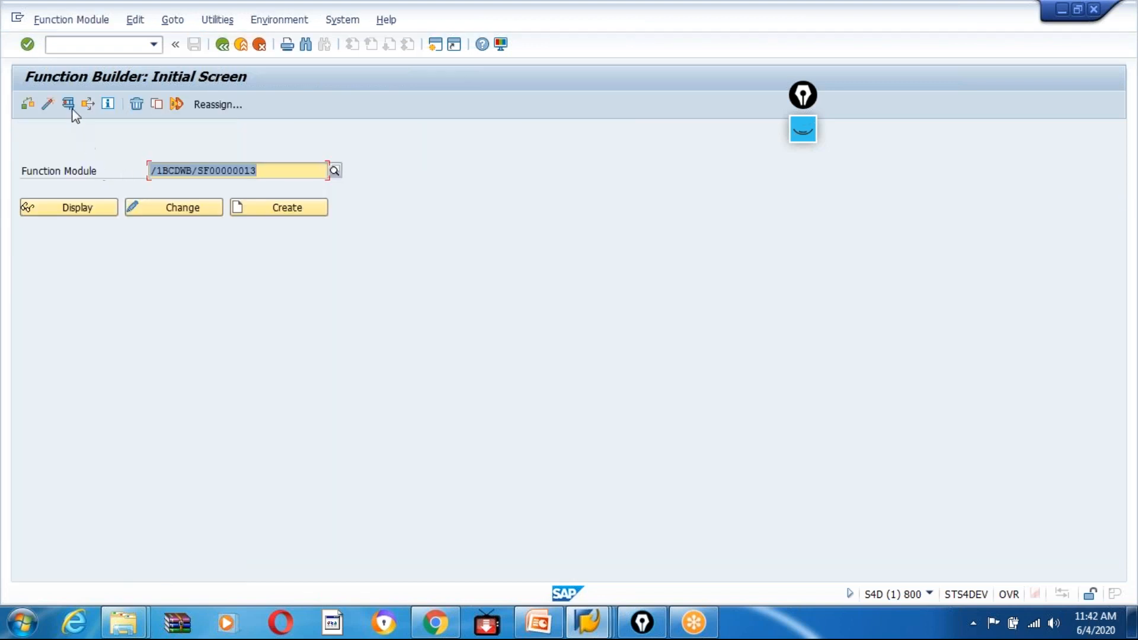
click(68, 105)
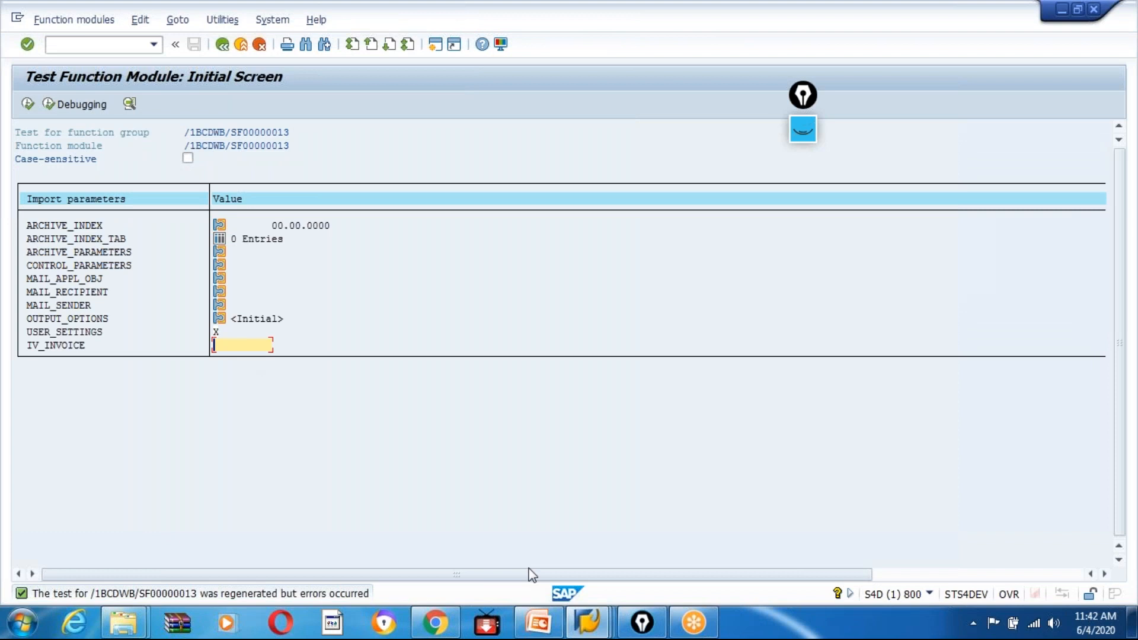
Copy the billing document number of the USD entry with net value 175,50 from the VBRK session into IV_INVOICE.
mouse_move(608, 630)
click(651, 537)
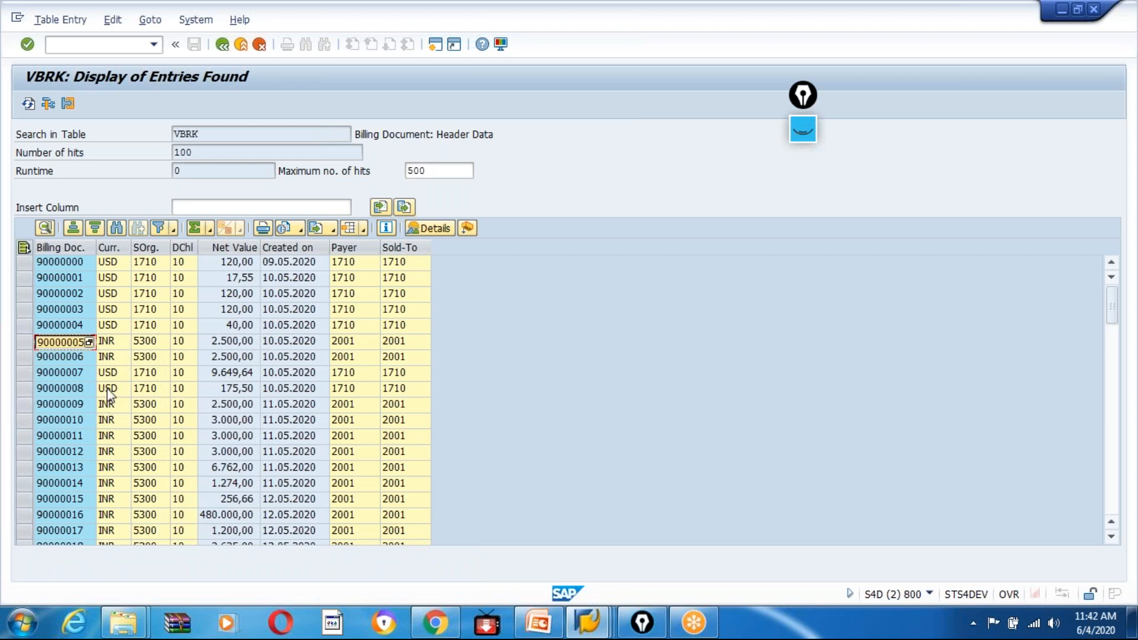
click(71, 389)
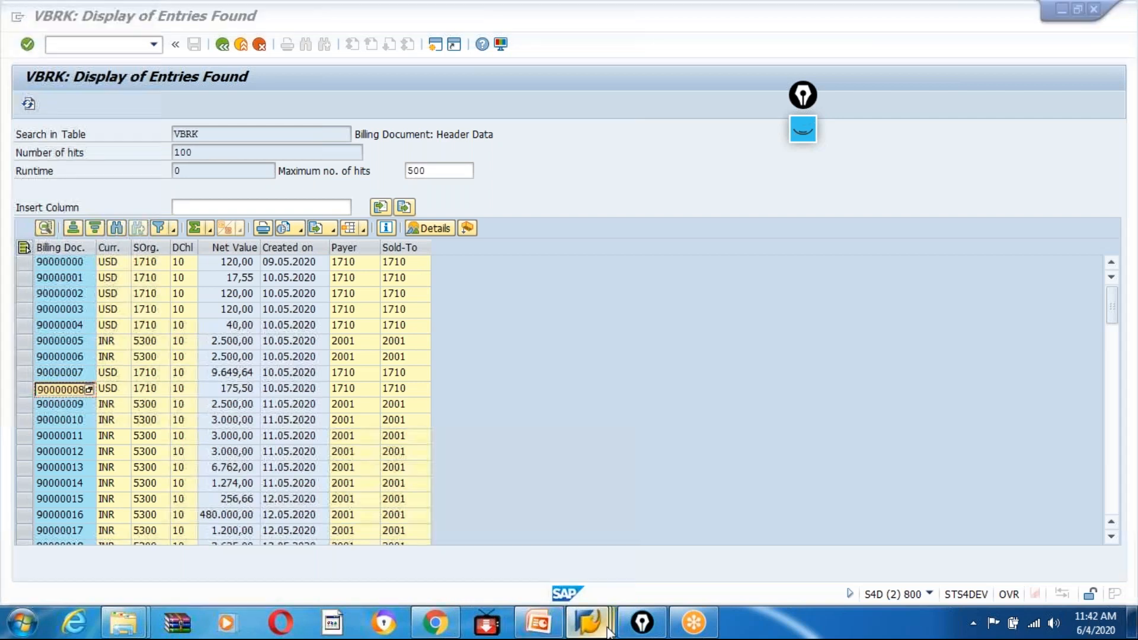
mouse_move(609, 629)
click(483, 542)
text(90000008)
Execute the test, show the print preview with output device LP01, and return to the form.
click(27, 106)
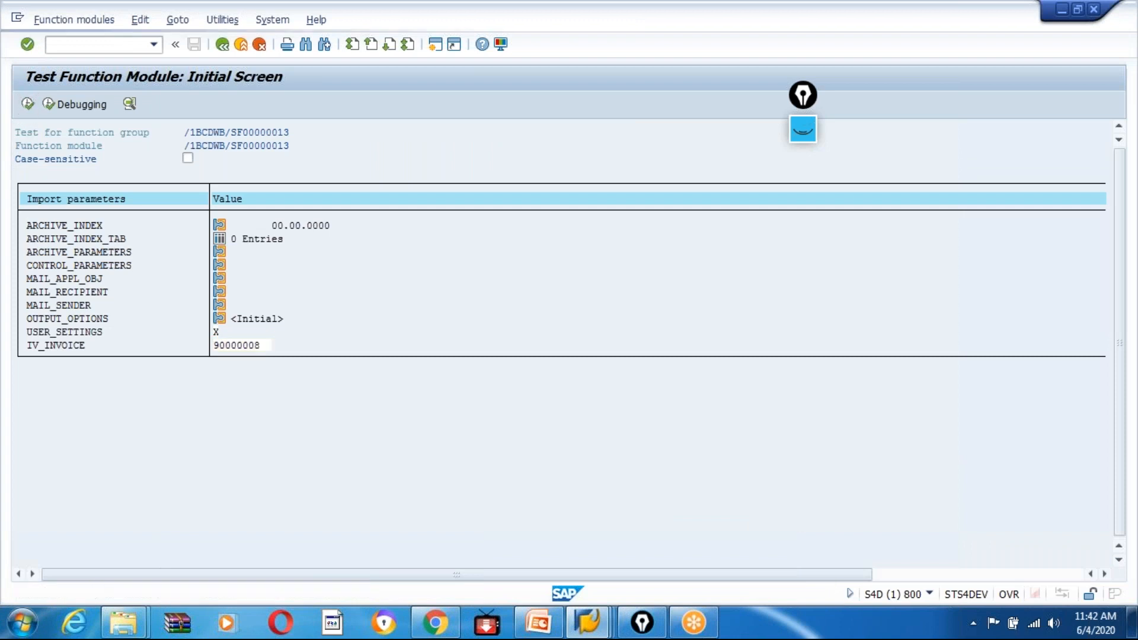
text(L)
click(148, 178)
click(408, 484)
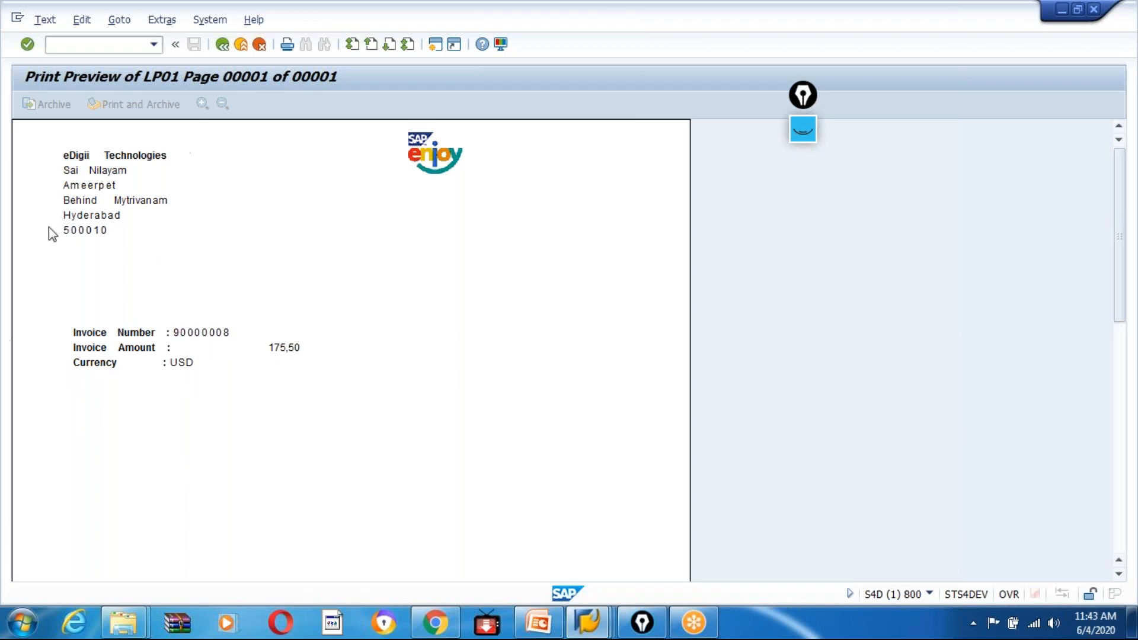
click(222, 46)
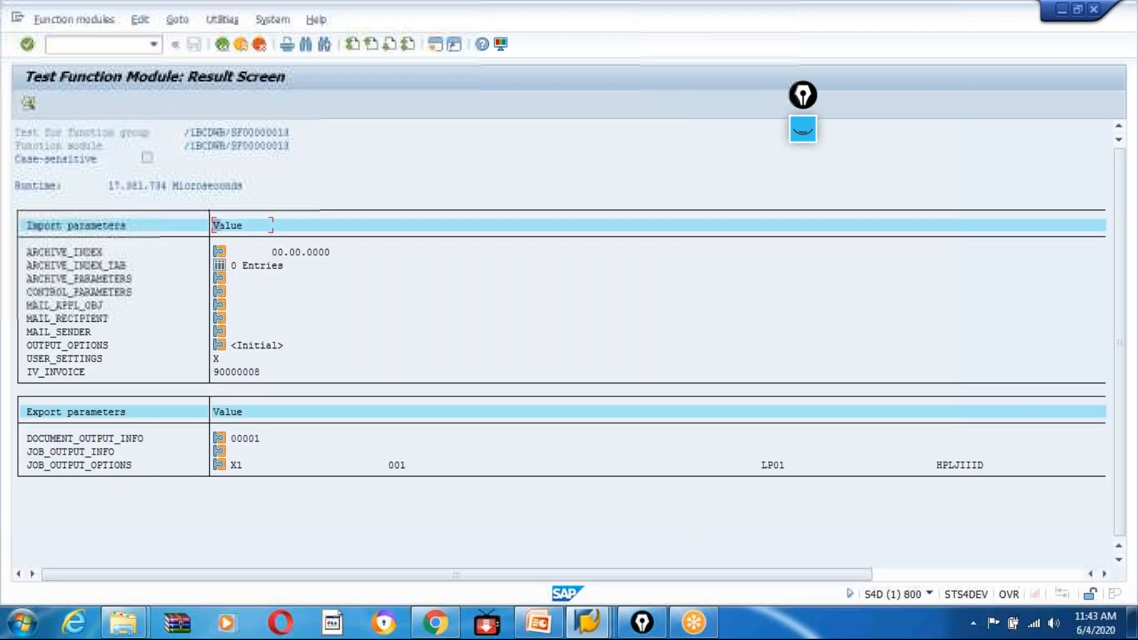
click(223, 45)
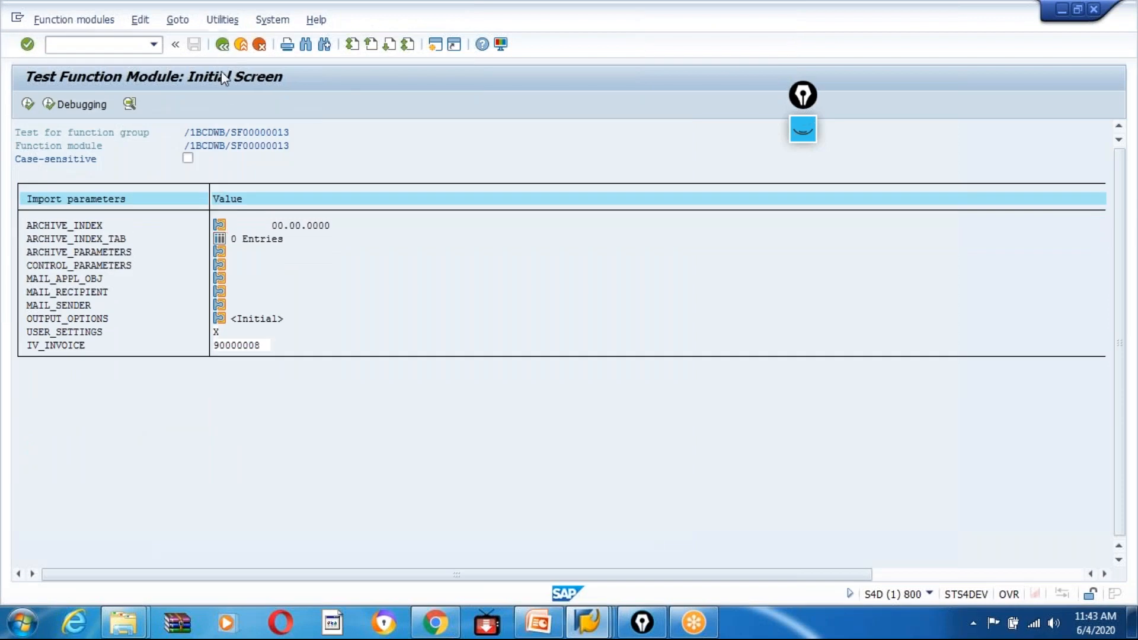
click(223, 44)
click(223, 45)
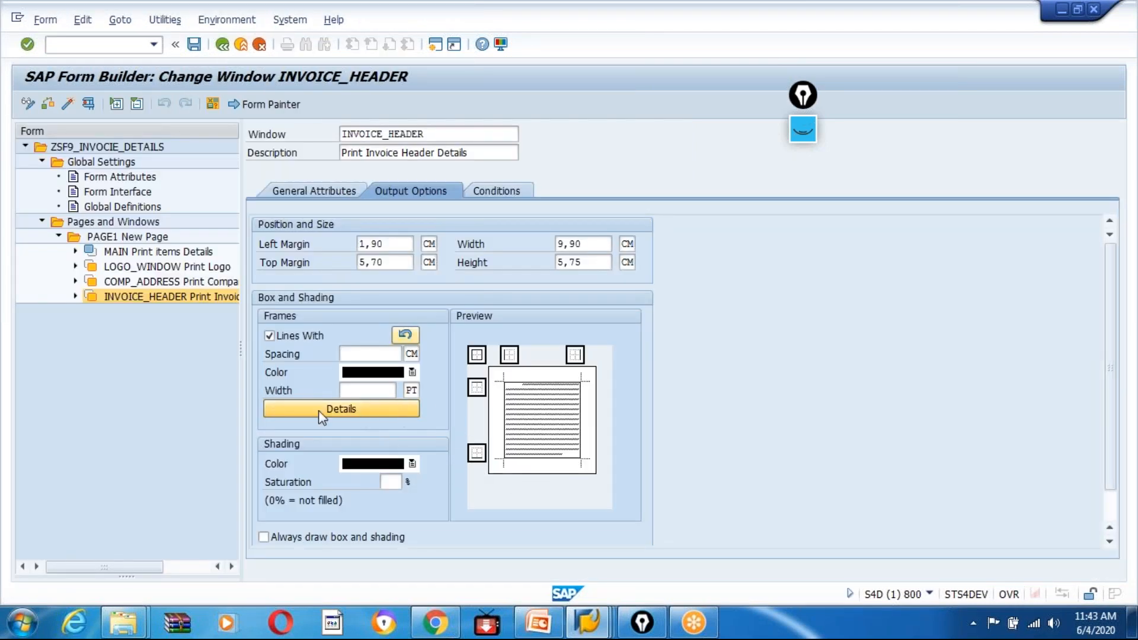
Turn on Always draw box and shading for LOGO_WINDOW, COMP_ADDRESS and INVOICE_HEADER.
click(132, 268)
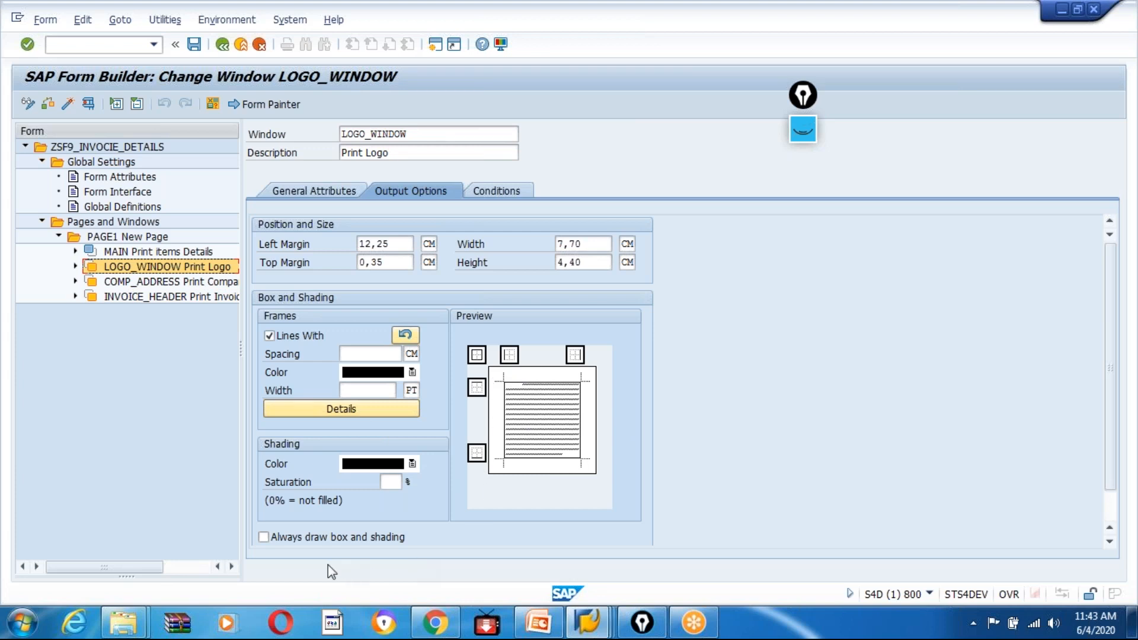
click(263, 538)
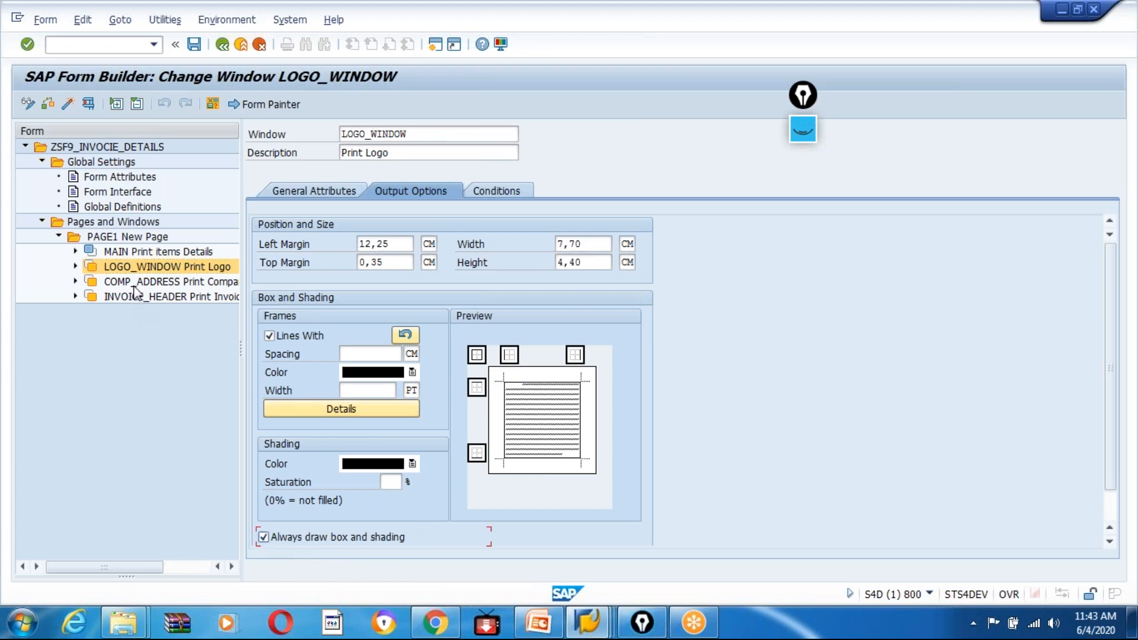
click(137, 283)
click(263, 537)
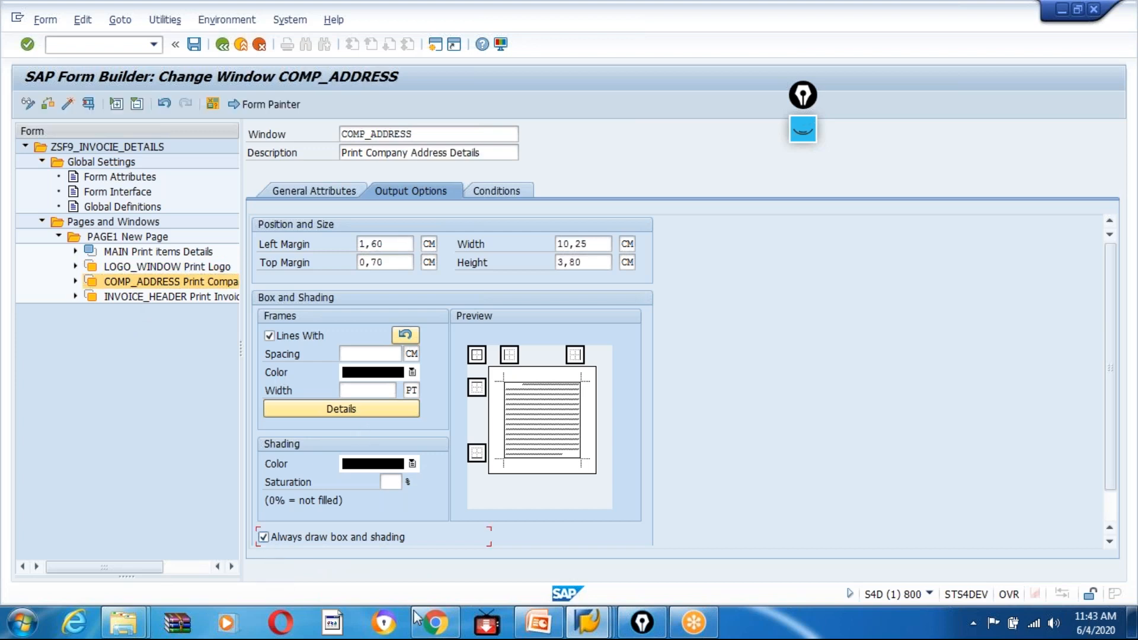
click(147, 298)
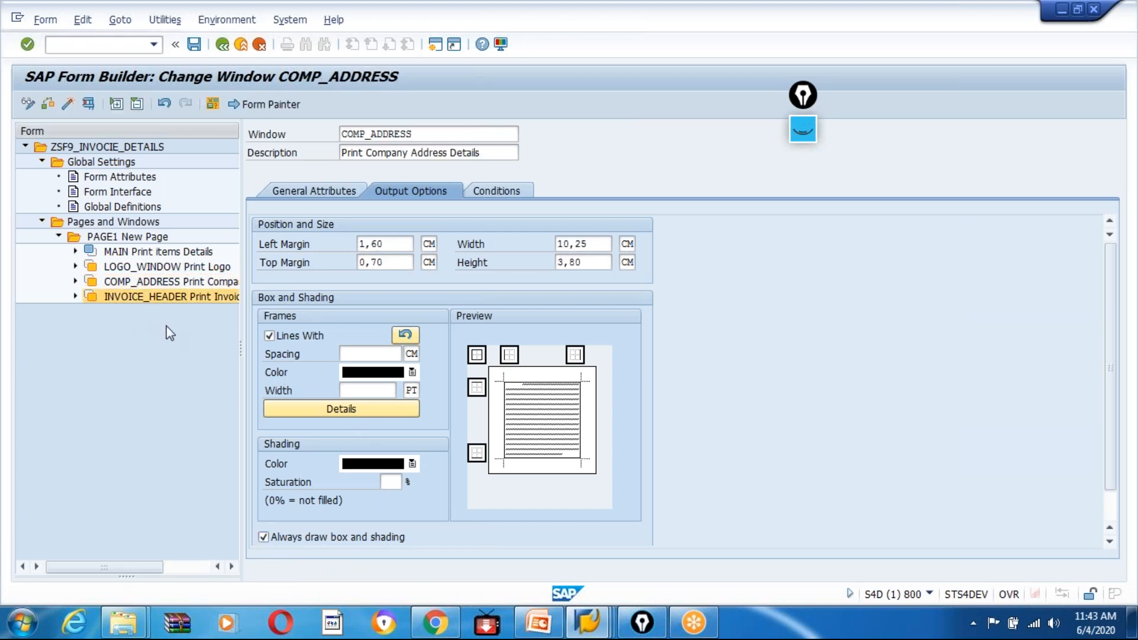
click(264, 537)
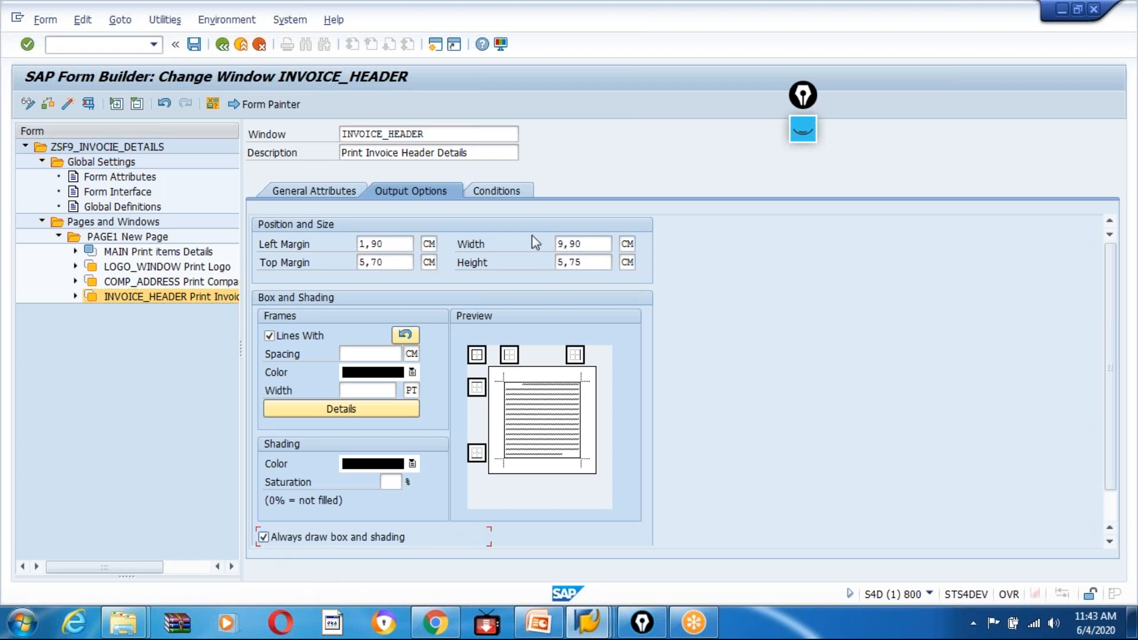
Save and activate the form, and open its function module test with the copied billing document number in IV_INVOICE.
click(194, 44)
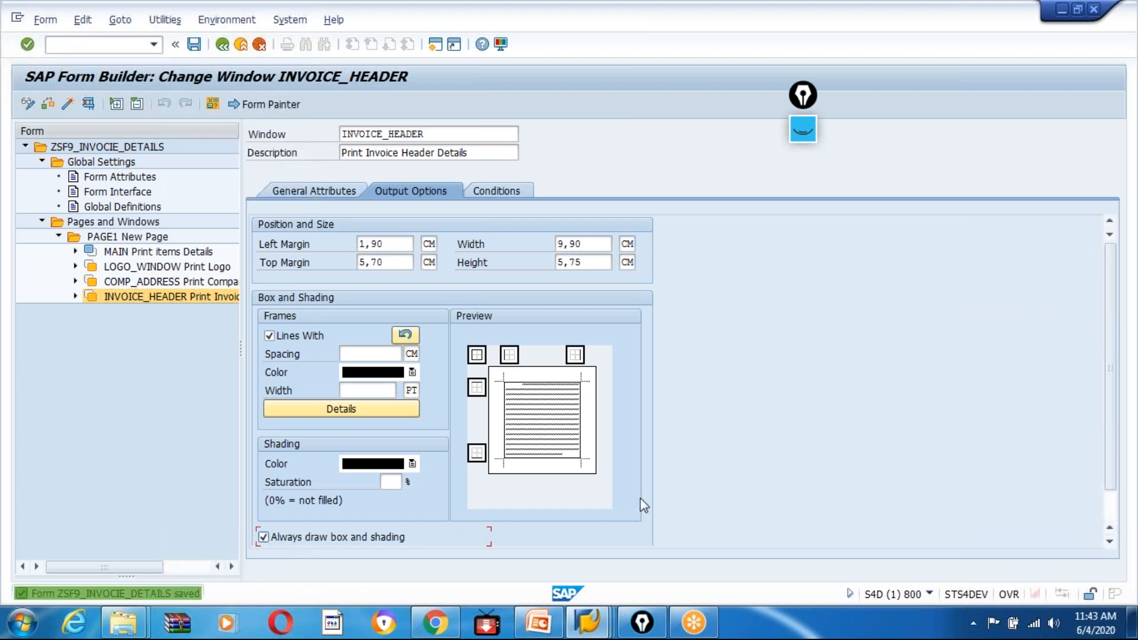
click(67, 106)
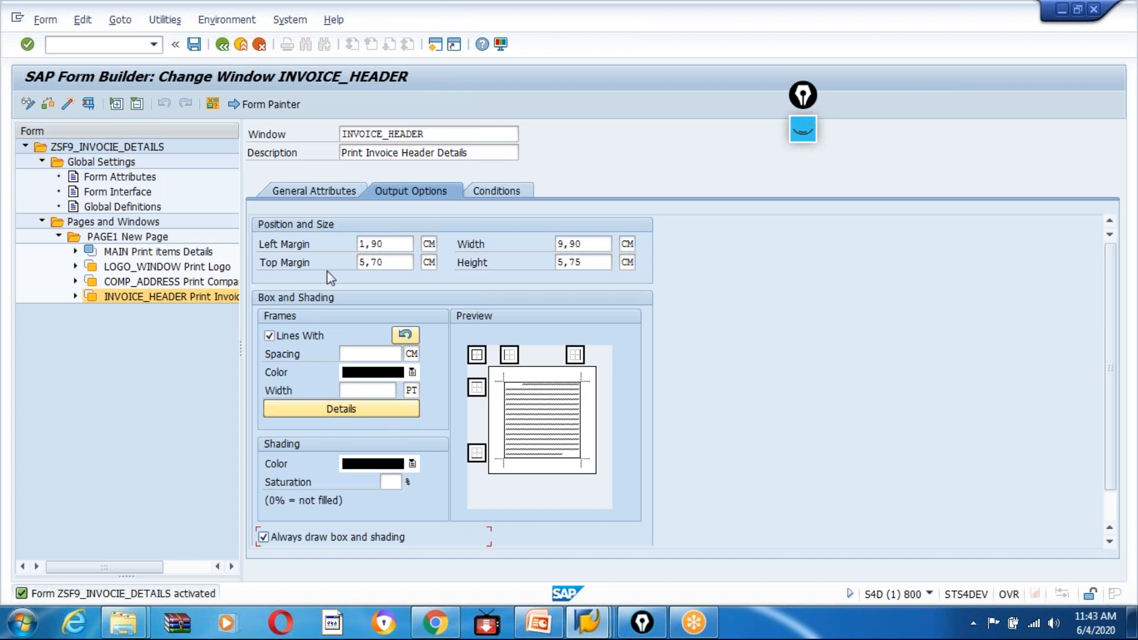
click(67, 104)
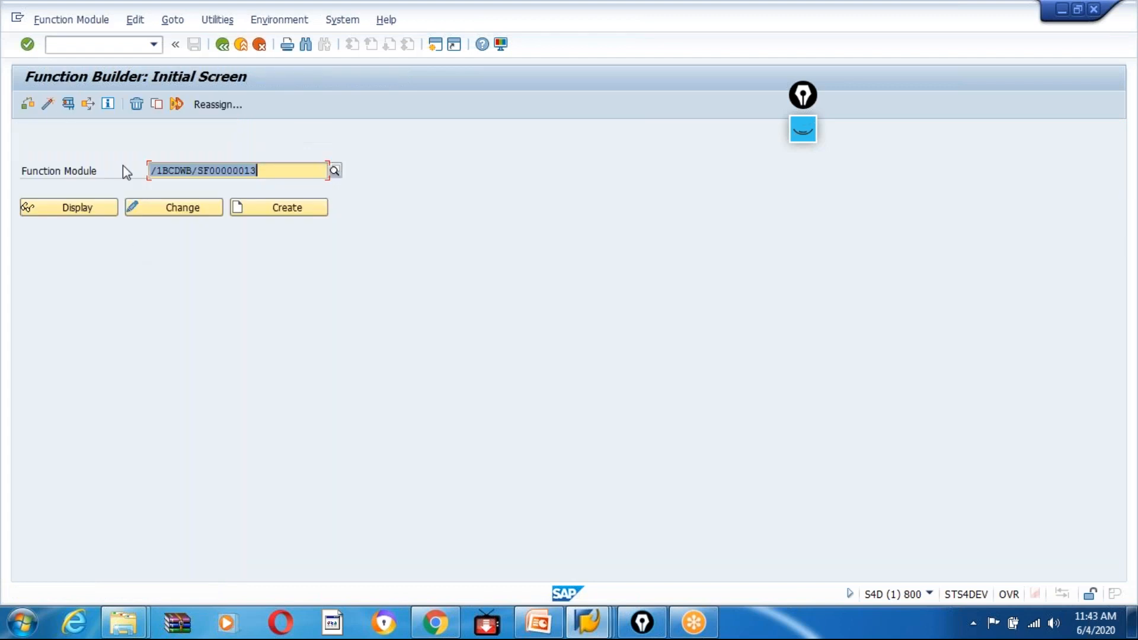
click(66, 105)
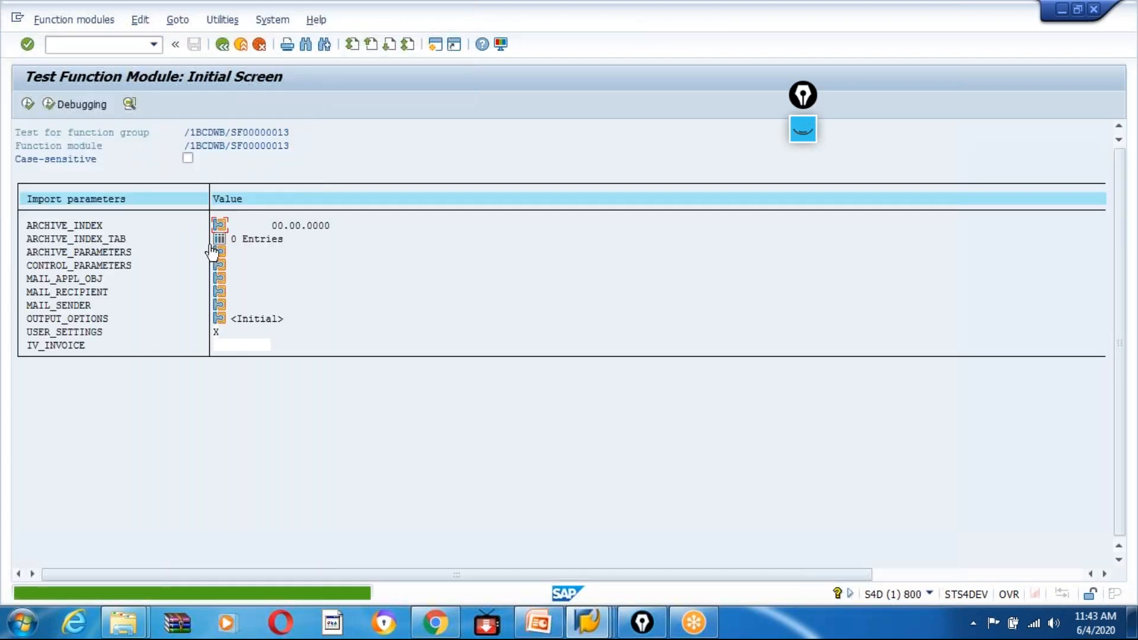
click(230, 345)
text(90000008)
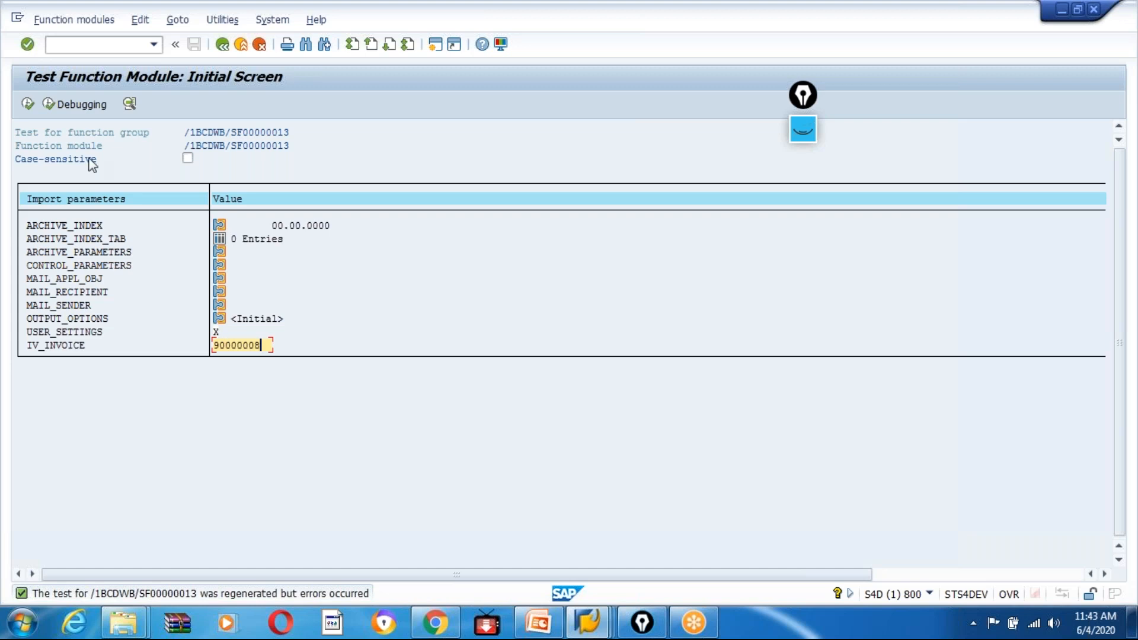
Run the test, display the LP01 print preview of the form, and go back to the INVOICE_HEADER window.
click(26, 103)
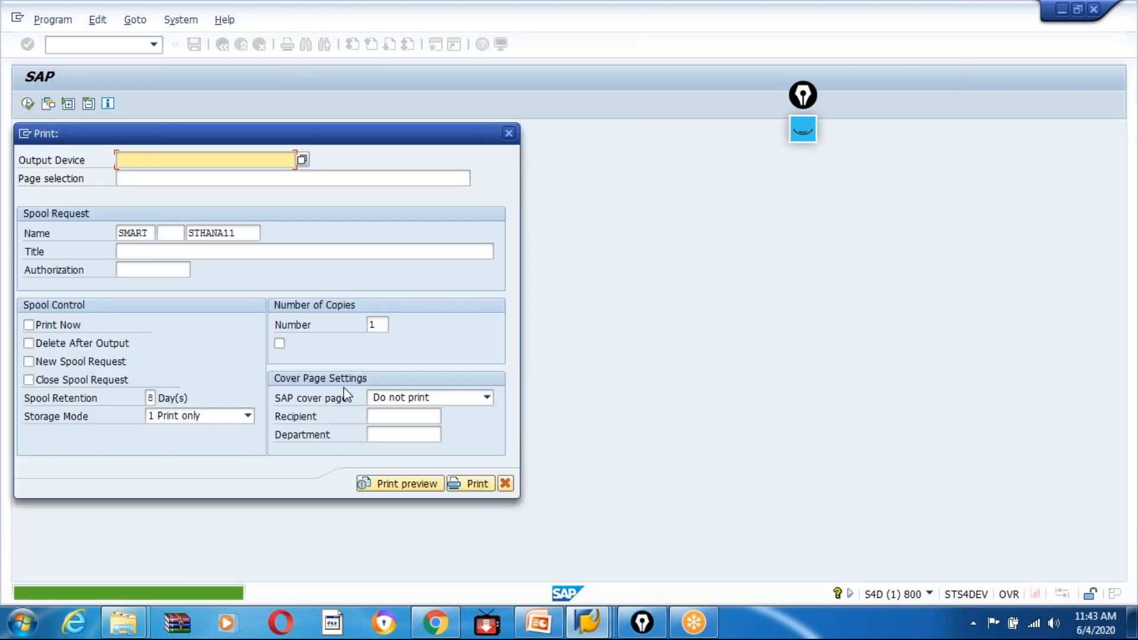
click(392, 485)
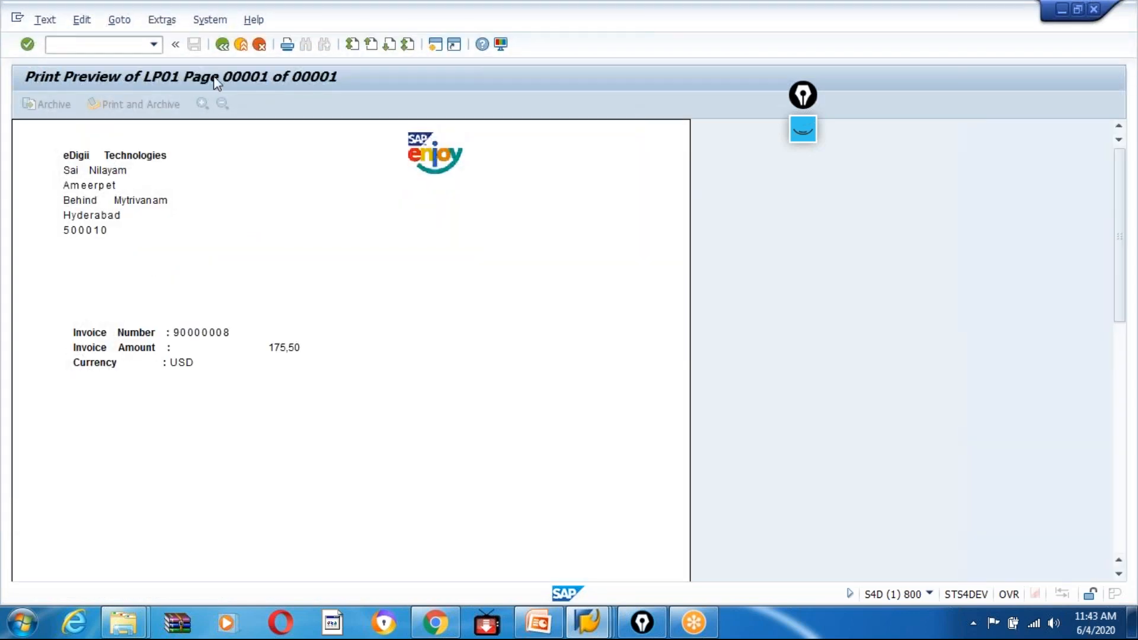
click(222, 45)
click(222, 46)
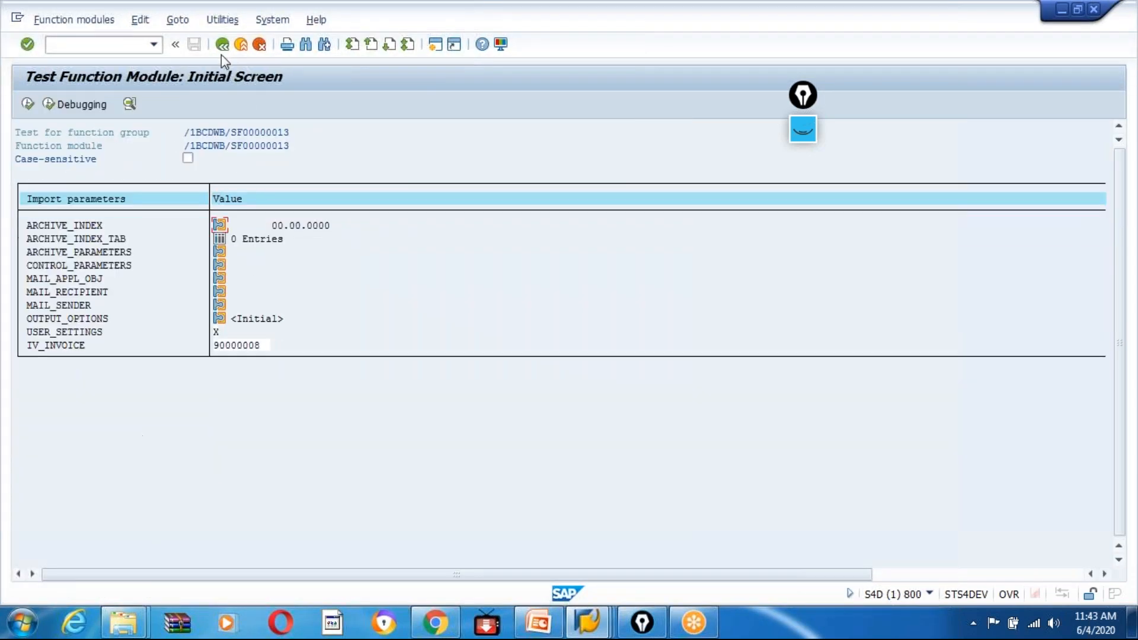
click(221, 48)
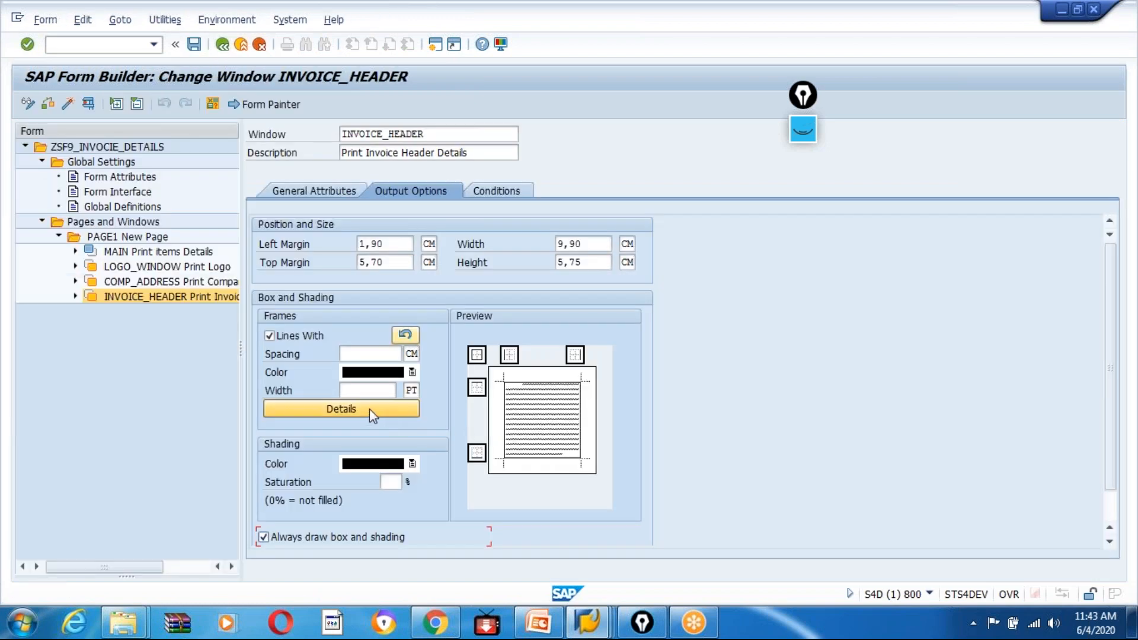
Set the shading saturation of the INVOICE_HEADER window to 100 %.
scroll(472, 493, down, 1)
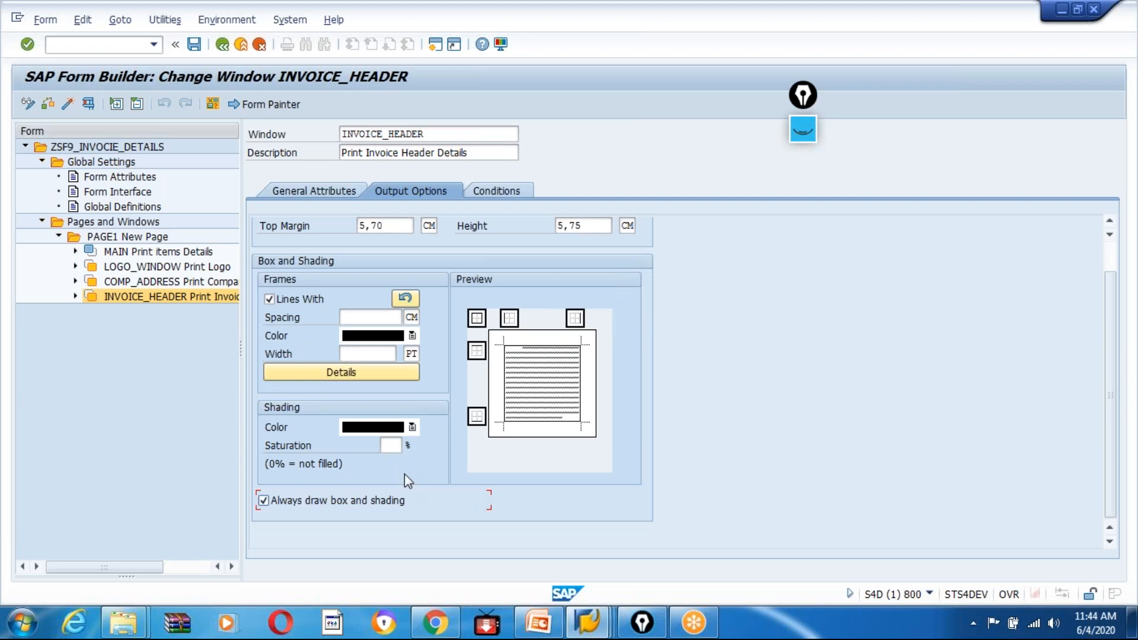
click(389, 445)
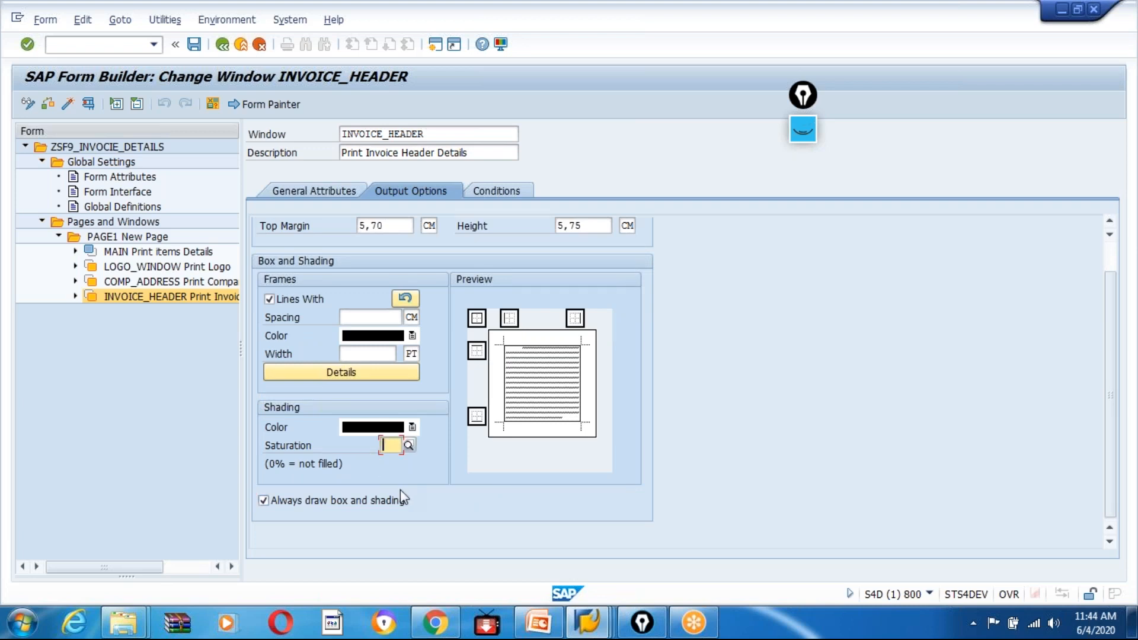
text(20)
key(BackSpace)
key(BackSpace)
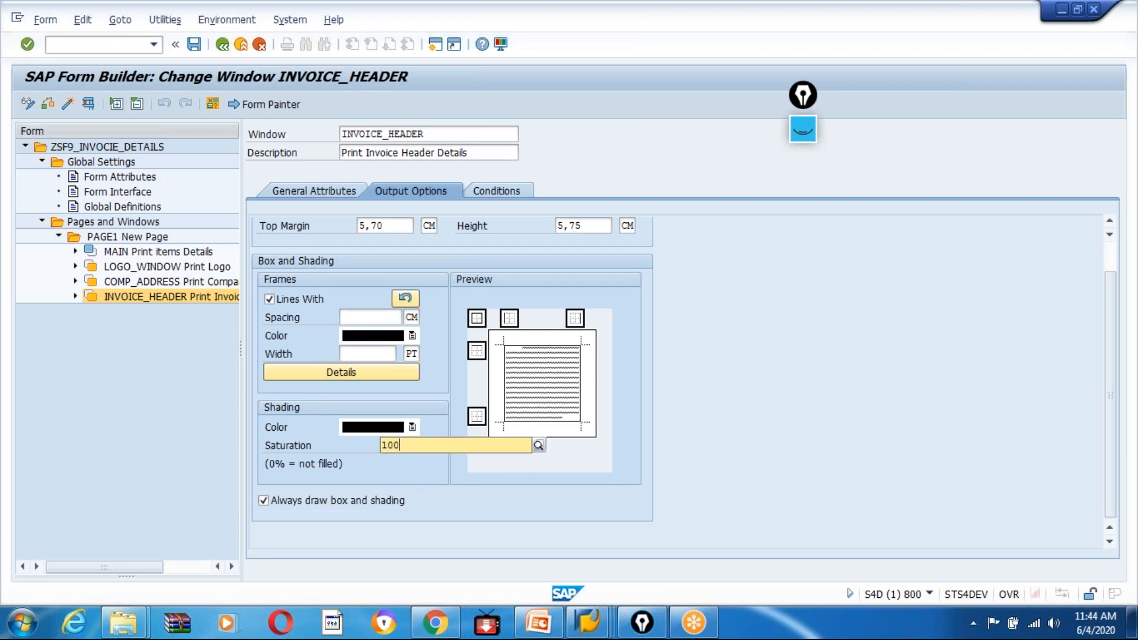
key(Return)
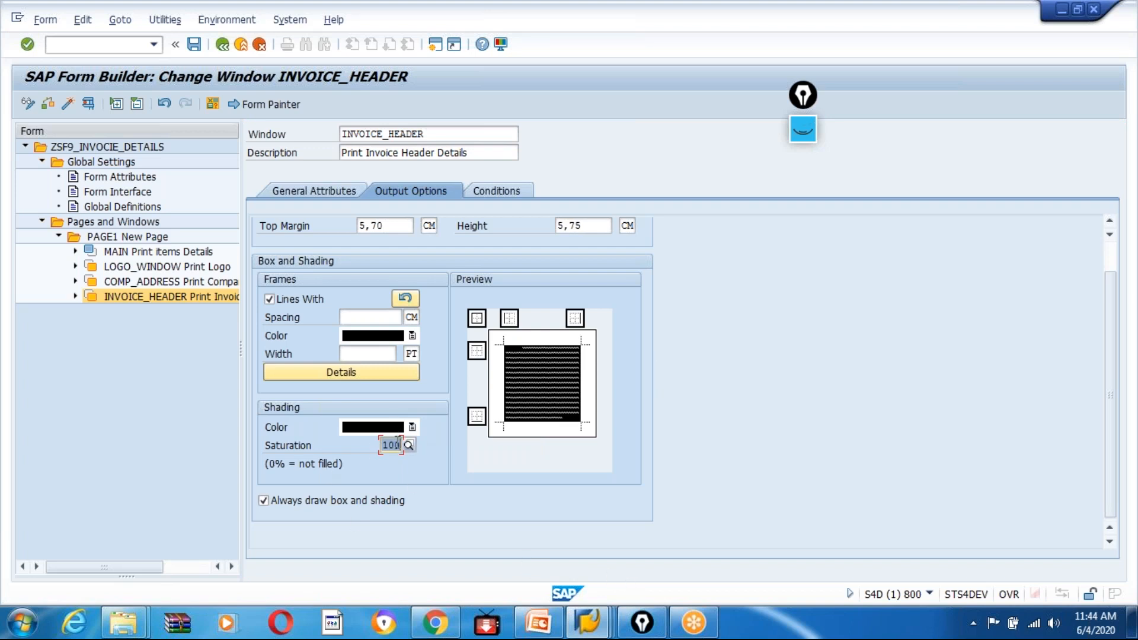
Change the shading of the INVOICE_HEADER window to grey with 50 % saturation.
click(412, 427)
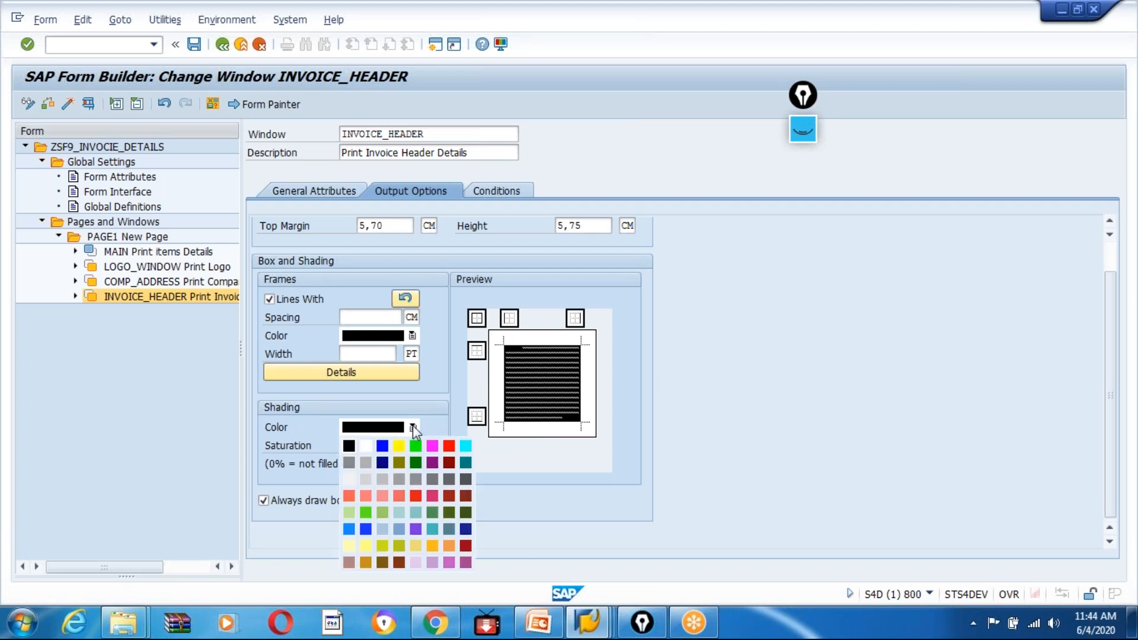
click(365, 462)
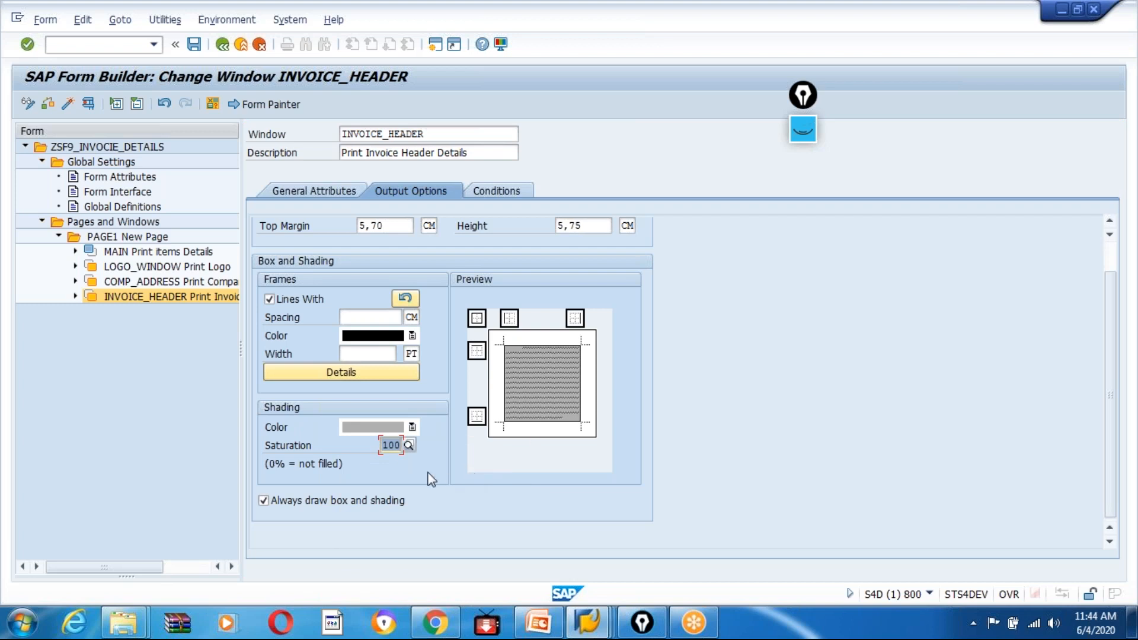
text(50)
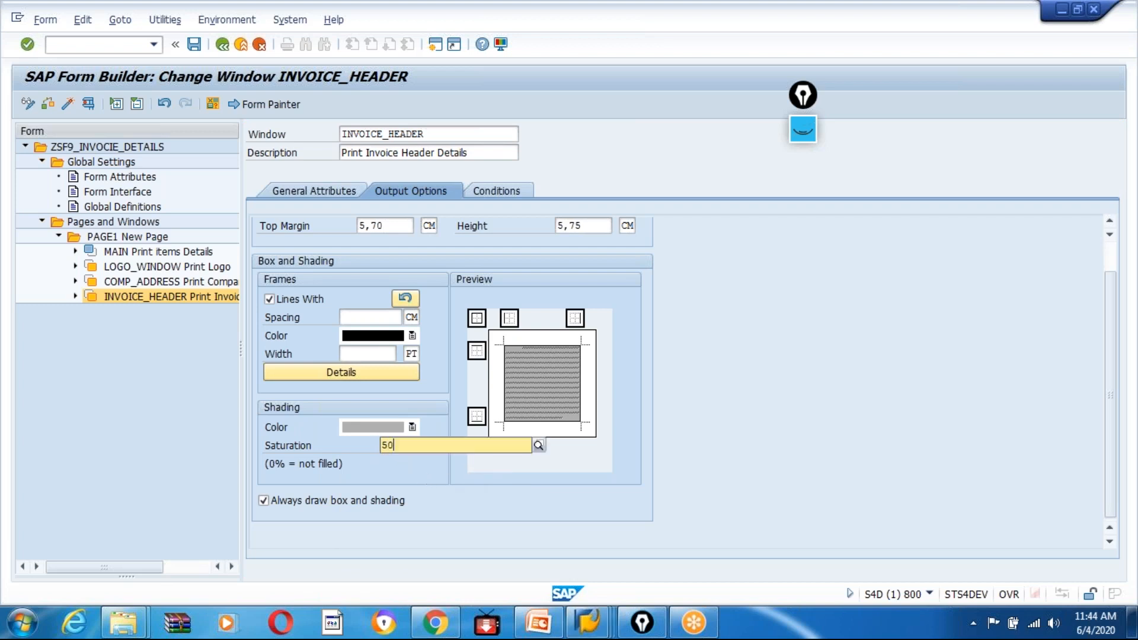
key(Return)
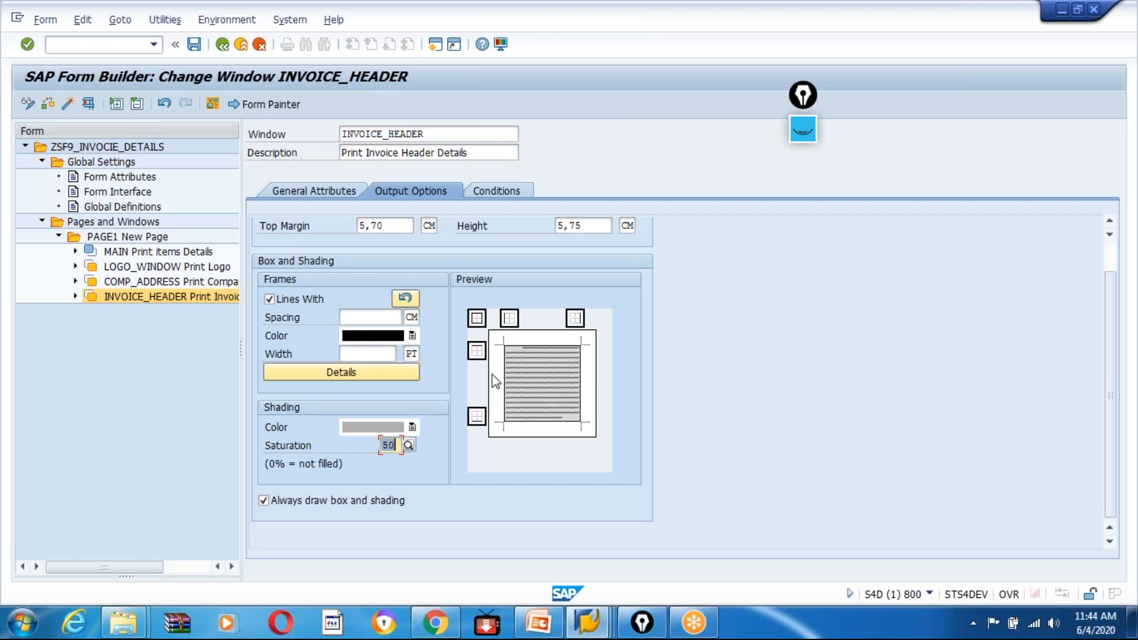
Give the COMP_ADDRESS window grey shading with 50 % saturation.
click(159, 283)
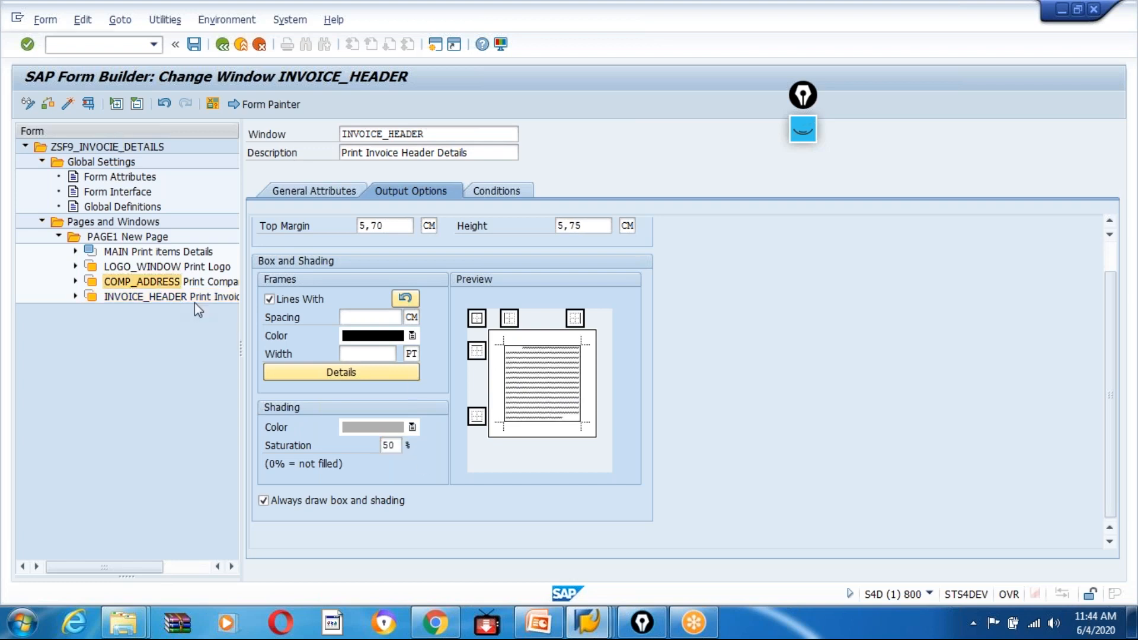
click(412, 427)
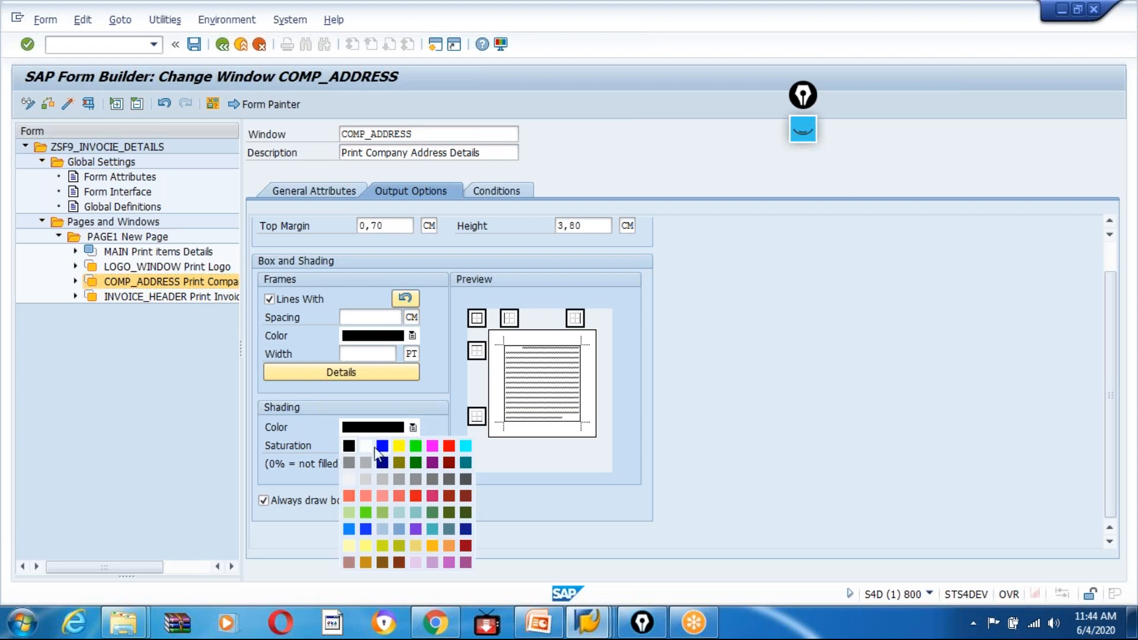
click(364, 464)
double_click(397, 446)
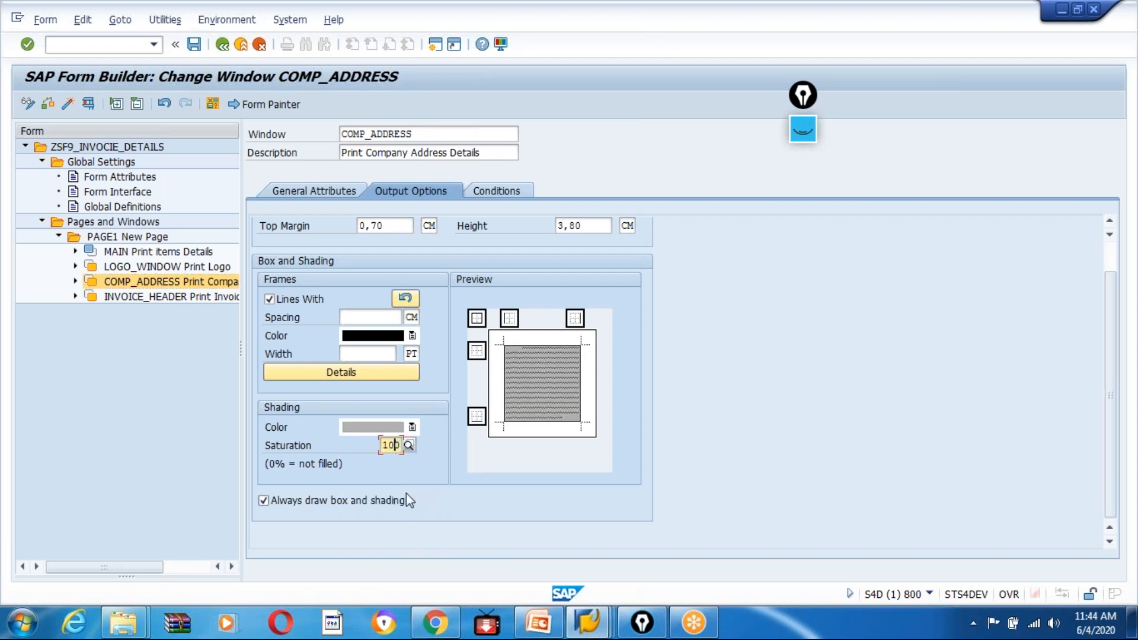
text(0)
key(Return)
Review the shading of INVOICE_HEADER and COMP_ADDRESS and activate the form.
click(137, 296)
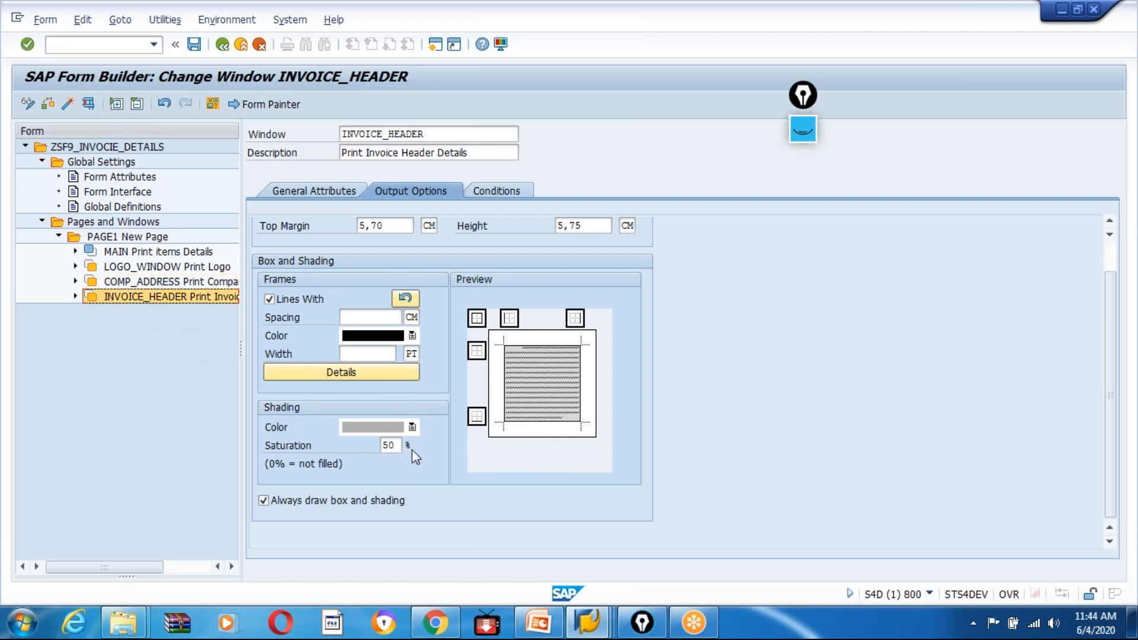
click(148, 282)
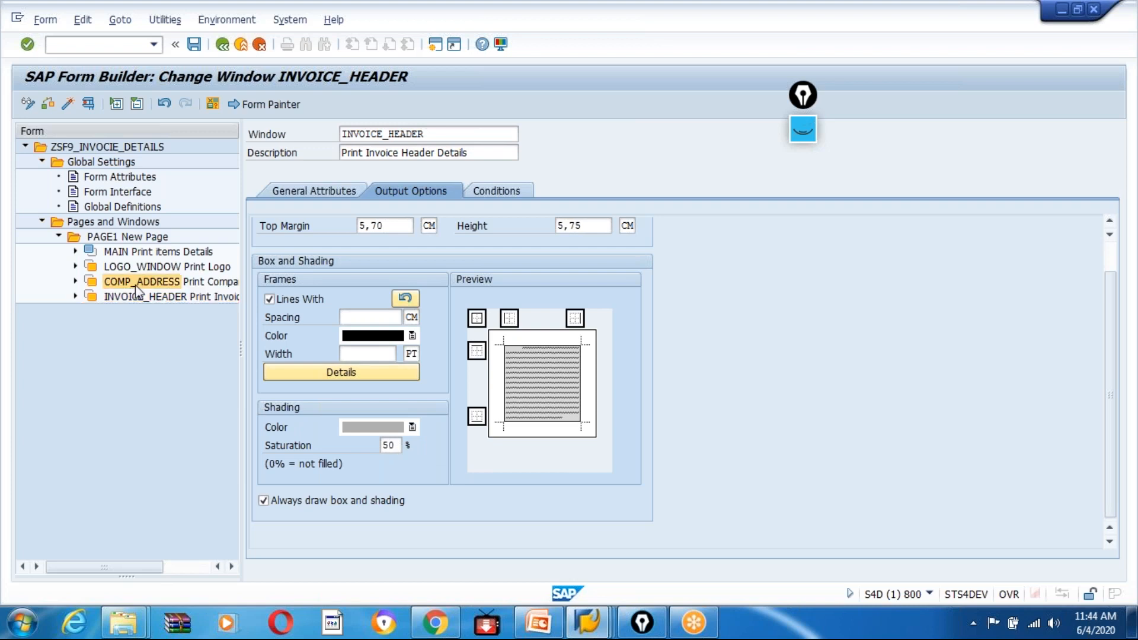
click(68, 102)
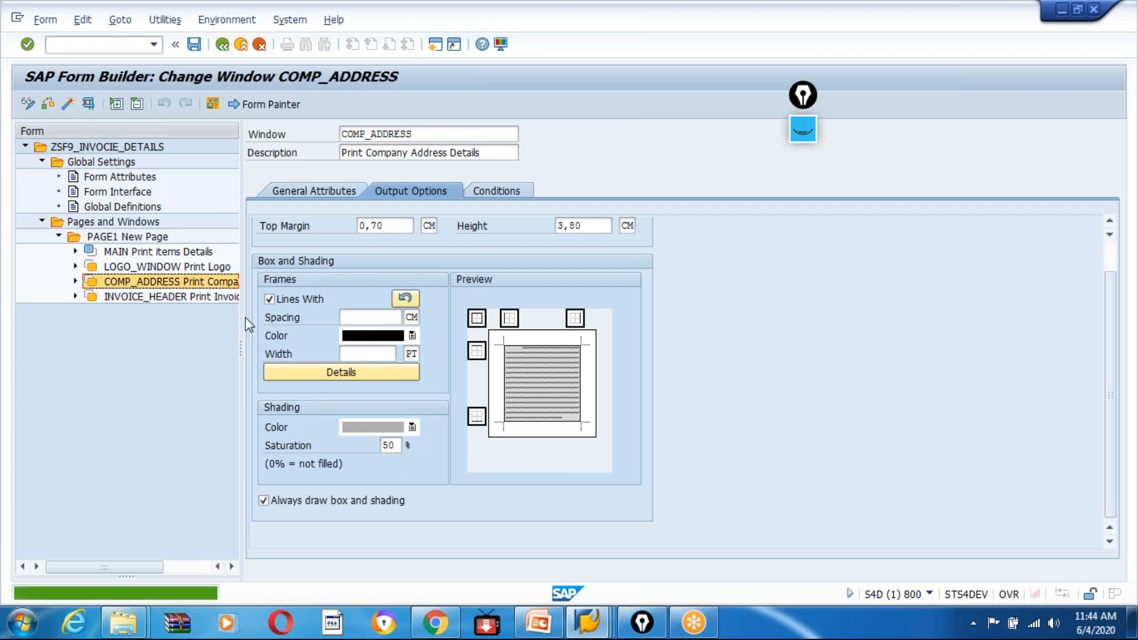
Set the frame line width to 100 PT for the COMP_ADDRESS, INVOICE_HEADER and LOGO_WINDOW windows.
click(368, 354)
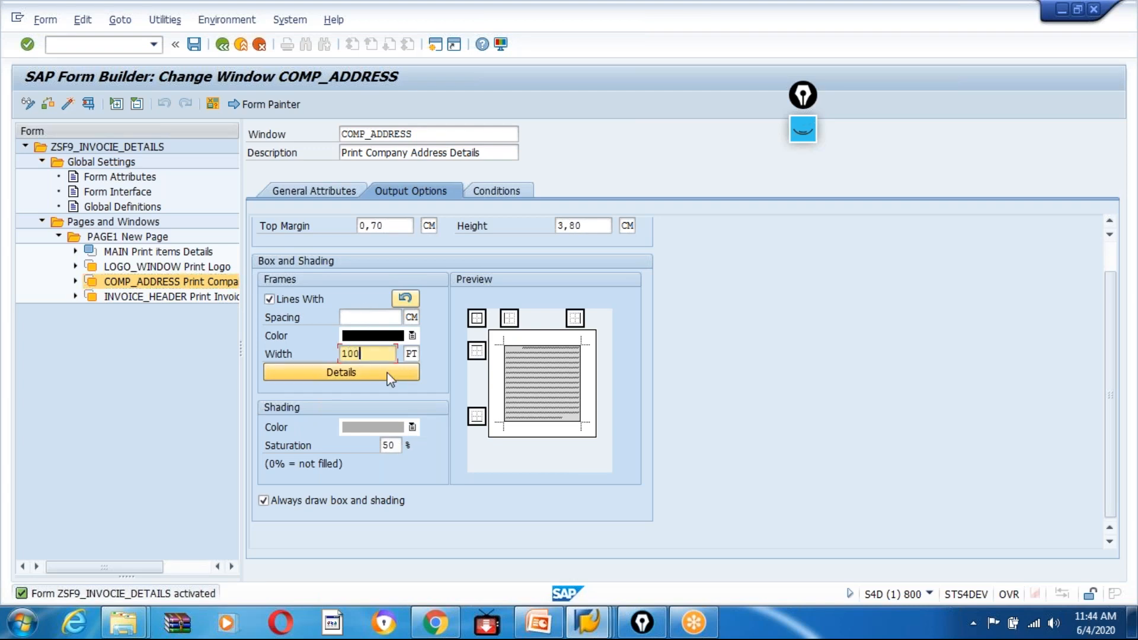
text(100)
key(Return)
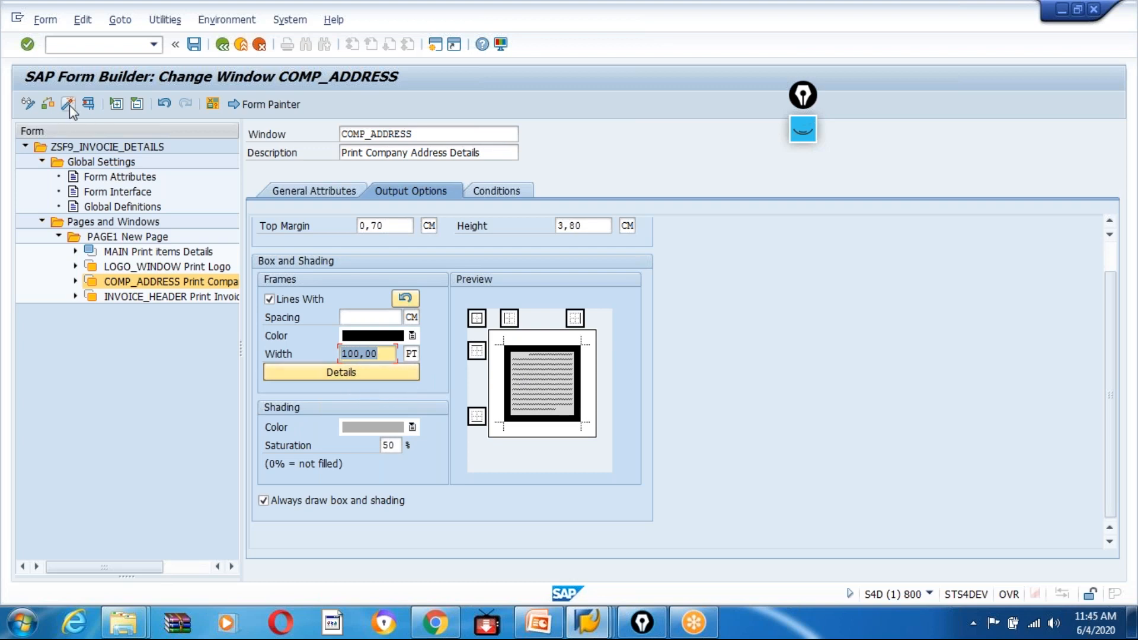
click(148, 298)
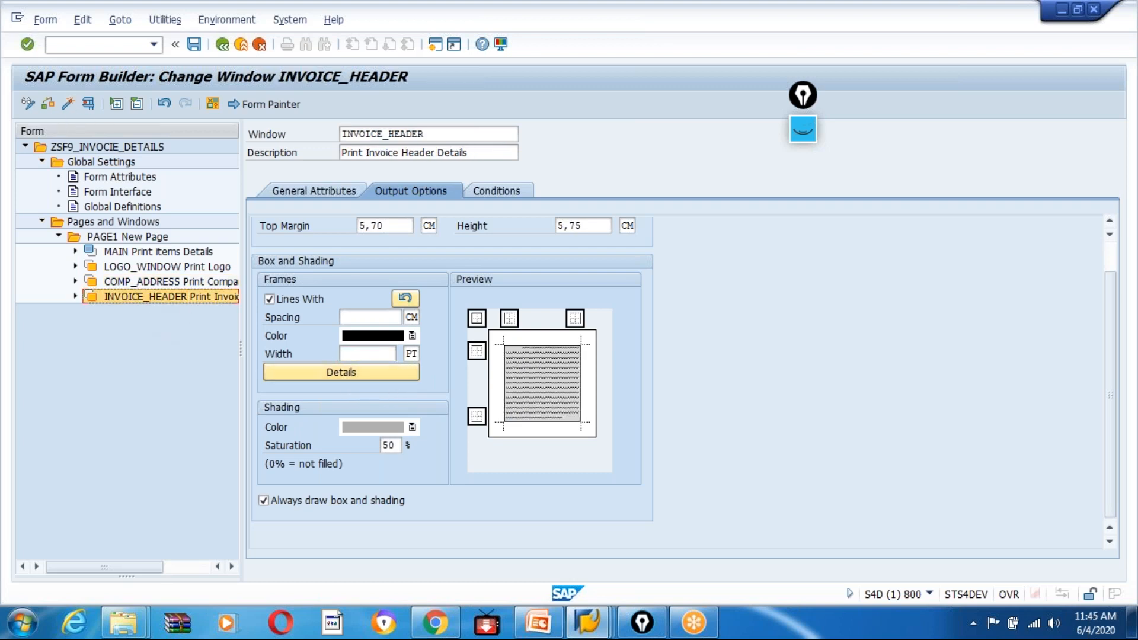
text(100)
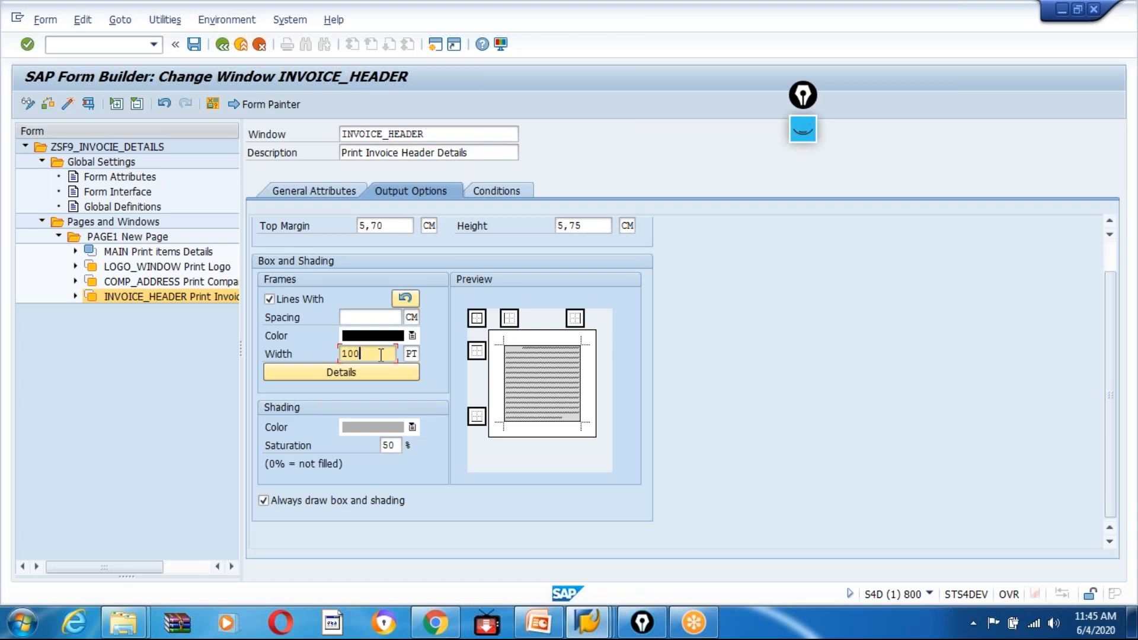
key(Return)
click(129, 269)
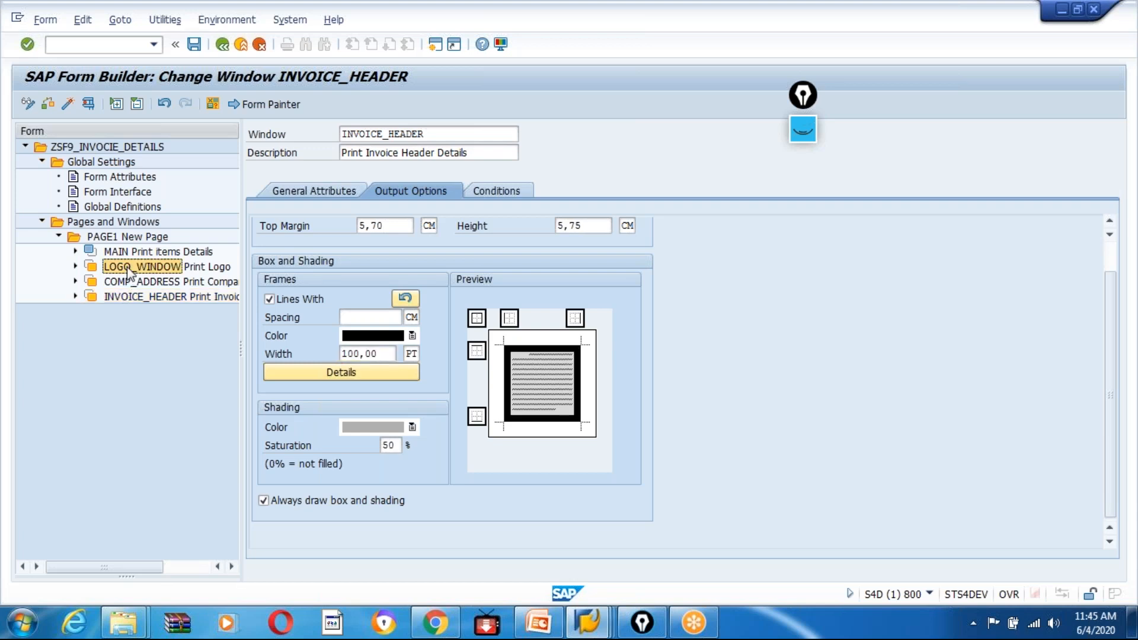
click(383, 354)
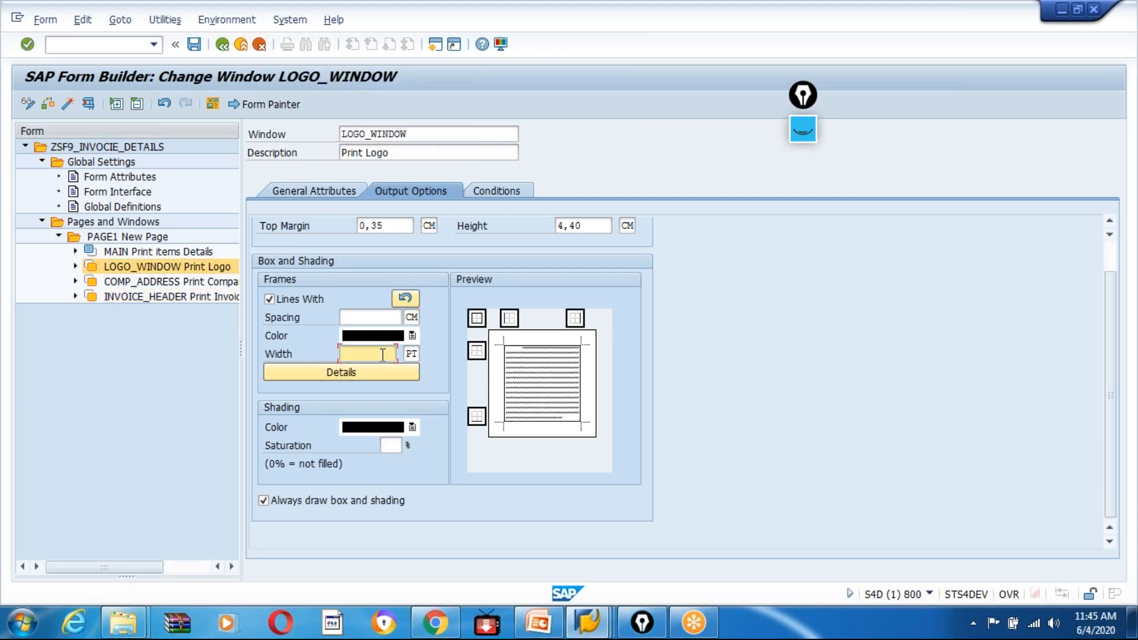
text(100)
key(Return)
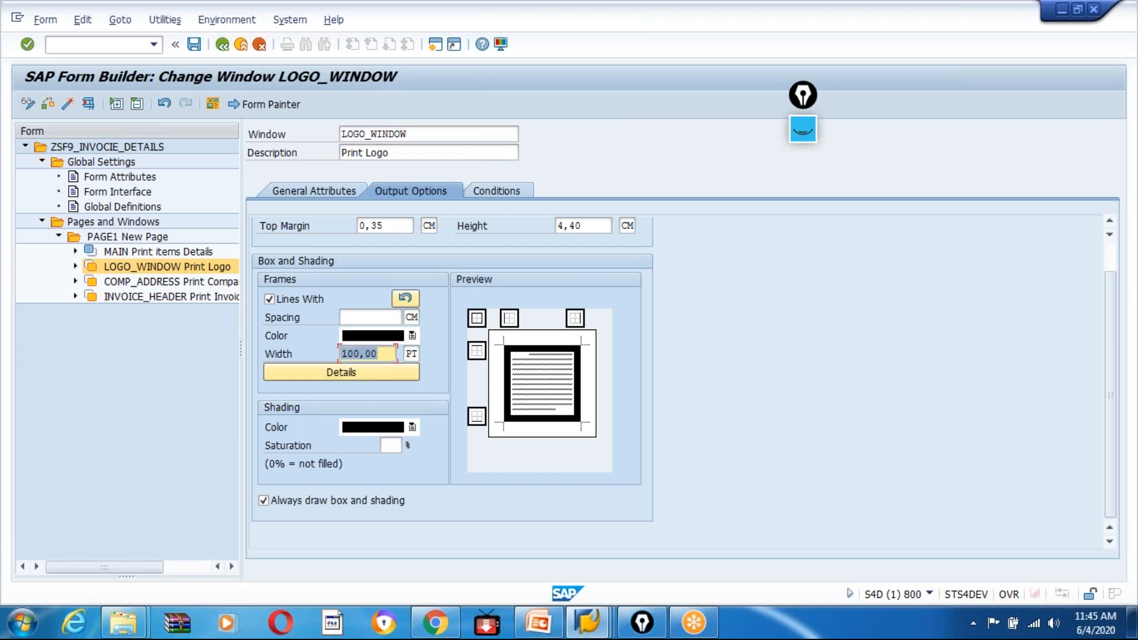
Activate the form, test its function module with the billing document number up to the LP01 print preview, and return to LOGO_WINDOW.
click(65, 104)
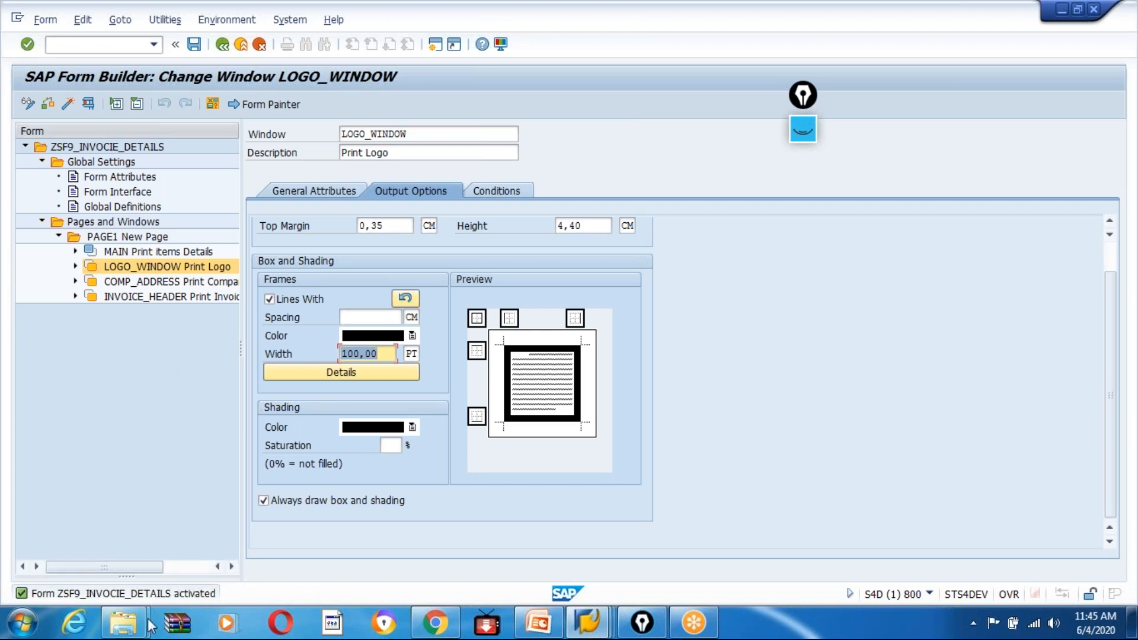
click(88, 105)
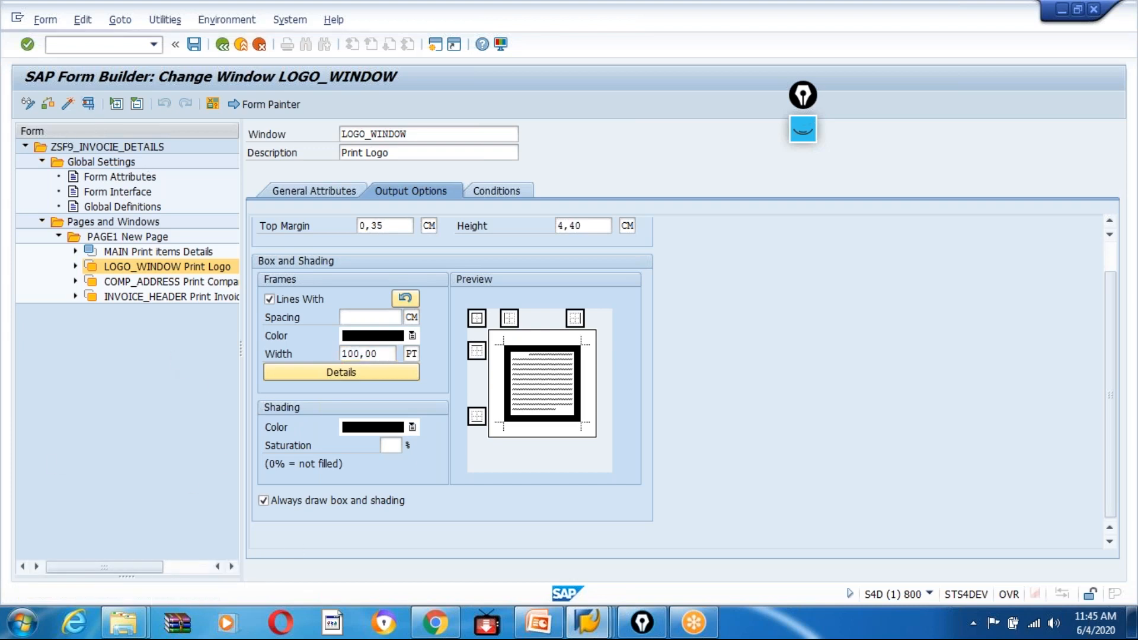
click(69, 106)
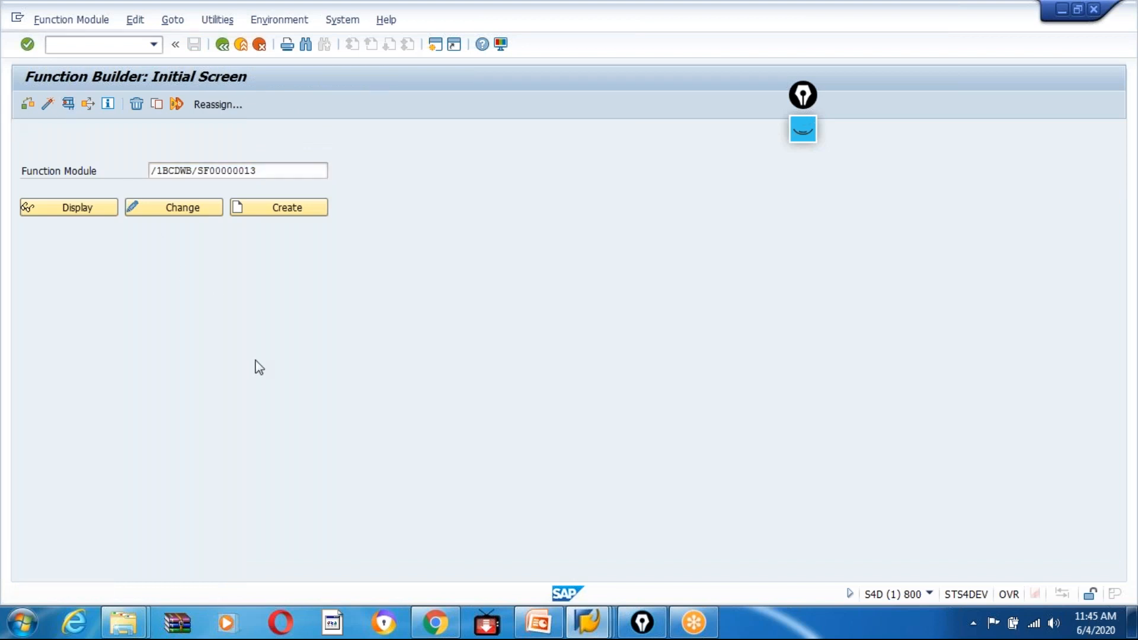
click(229, 345)
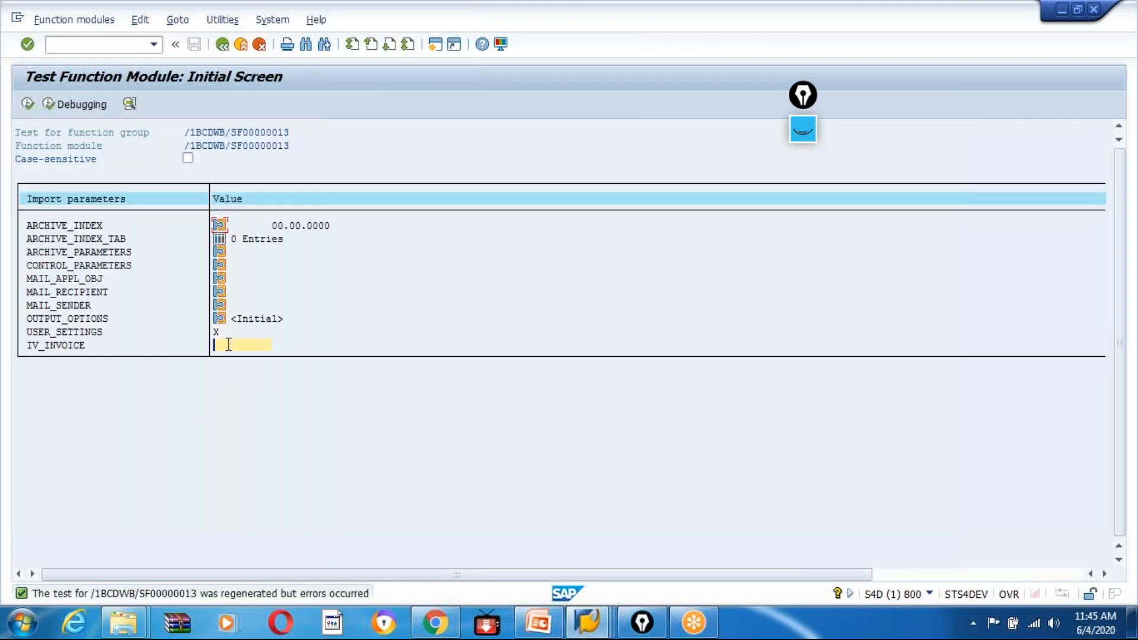
click(29, 103)
click(125, 176)
click(399, 484)
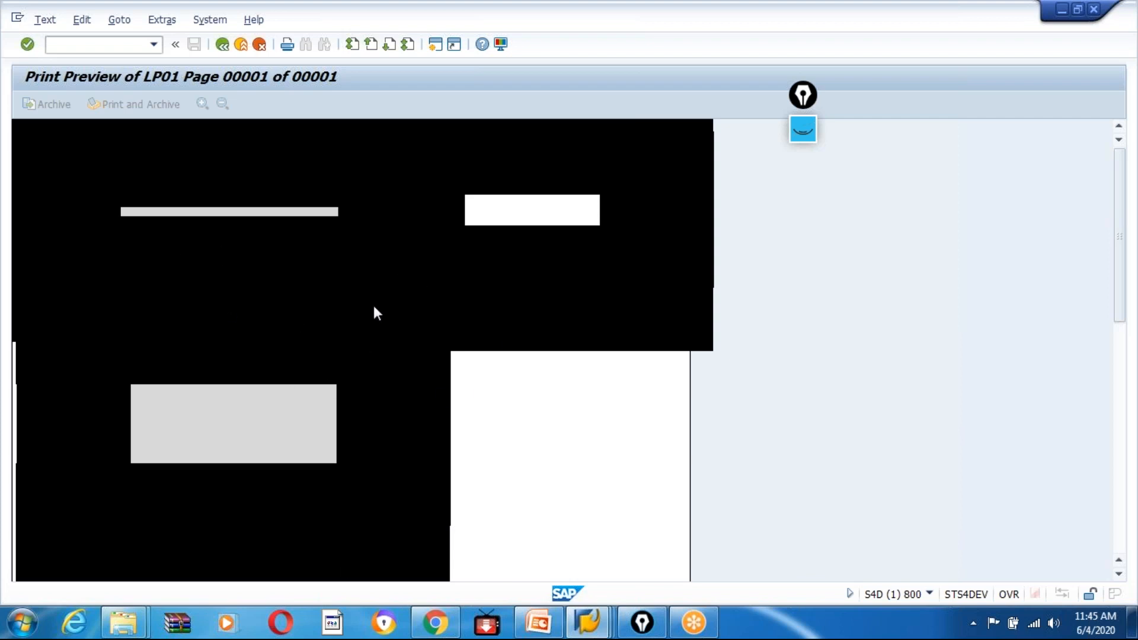
click(220, 49)
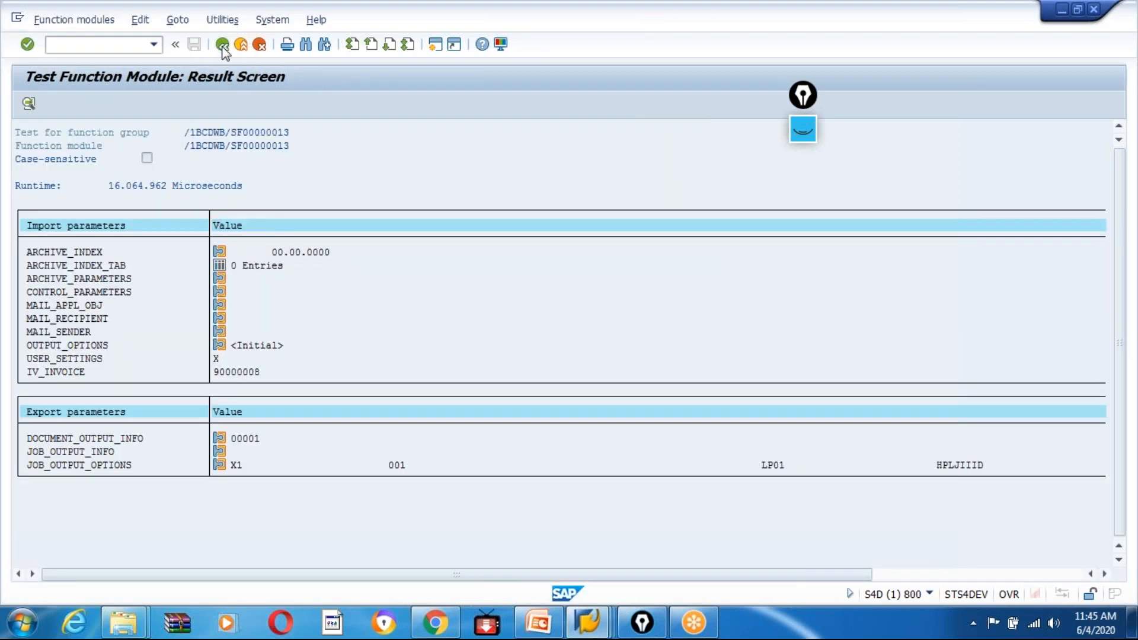
click(222, 45)
click(222, 47)
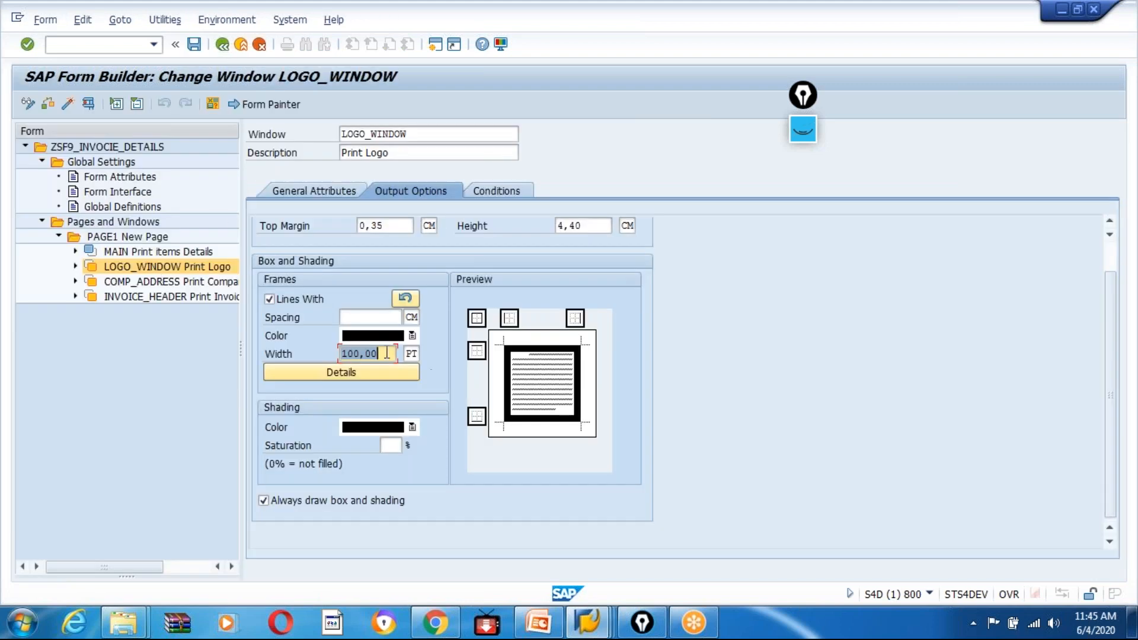
Try frame line widths of 2 PT and 5 PT for LOGO_WINDOW.
click(360, 354)
click(387, 353)
key(BackSpace)
key(BackSpace)
key(BackSpace)
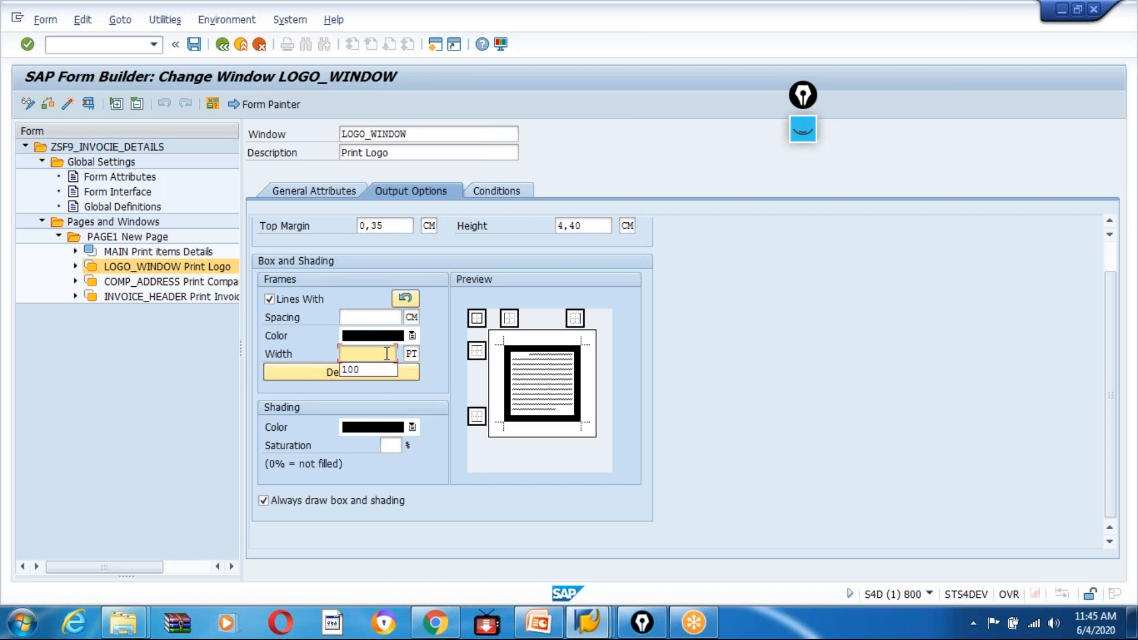
text(2)
key(Return)
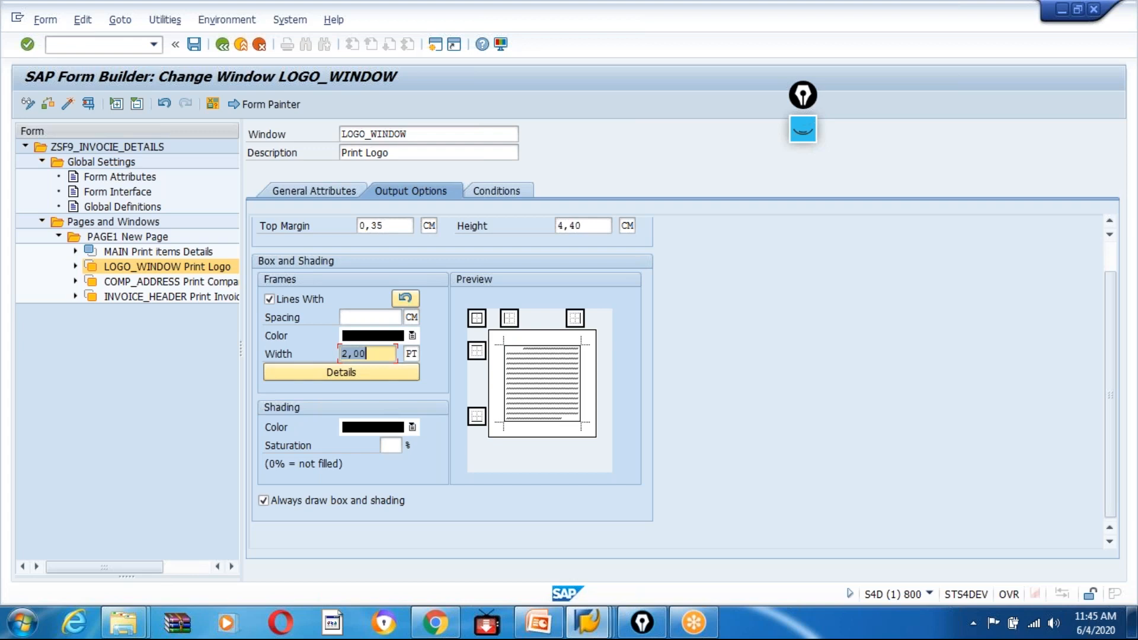
click(370, 355)
text(5)
key(Return)
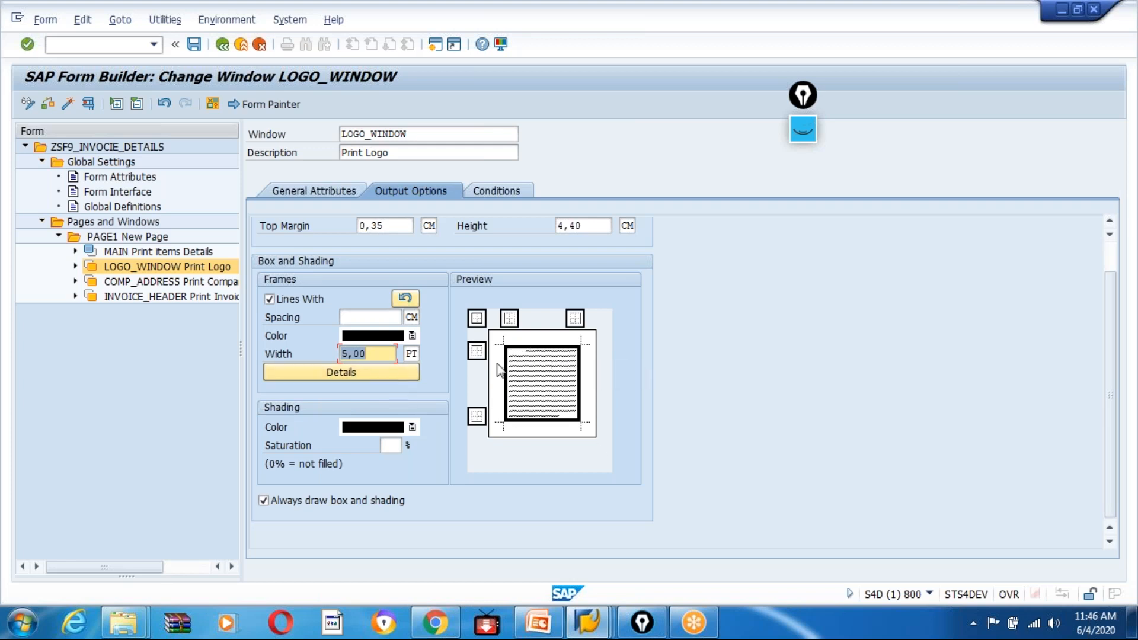
Set the frame line width of LOGO_WINDOW to 3 PT.
click(351, 356)
key(BackSpace)
text(3)
key(Return)
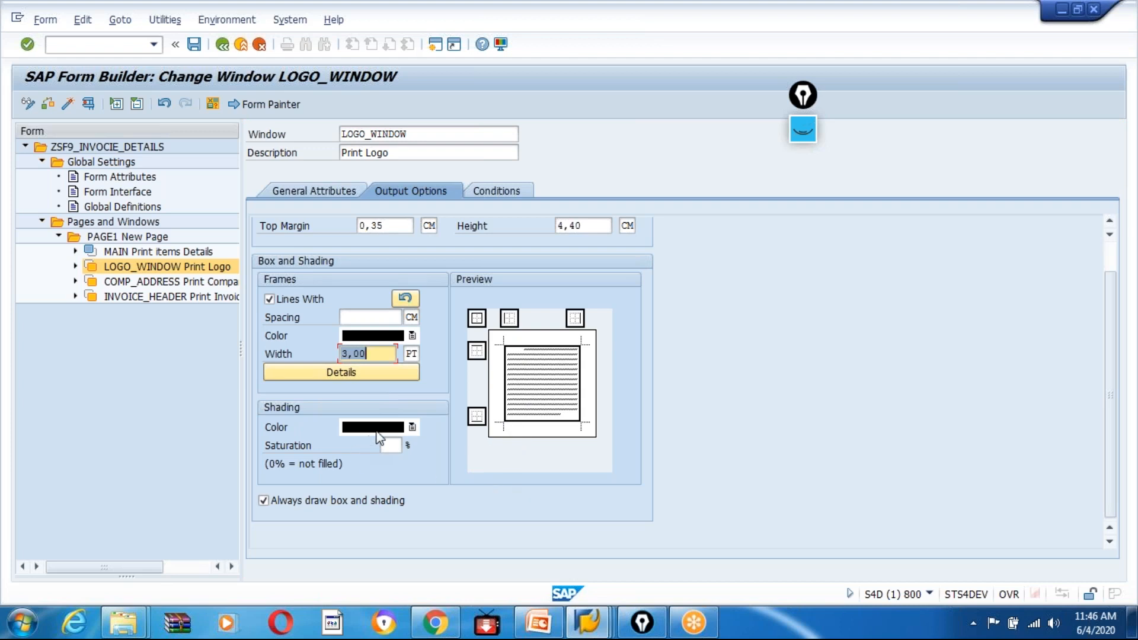
click(411, 427)
click(623, 475)
Set the frame line width of the COMP_ADDRESS window to 3 PT.
click(147, 283)
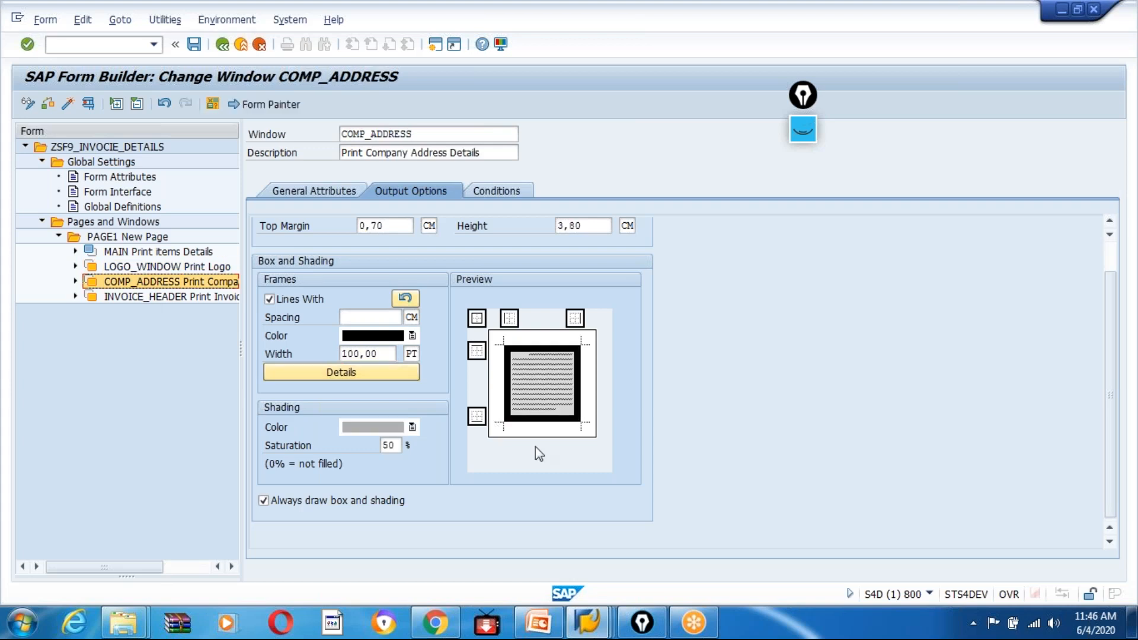
click(361, 354)
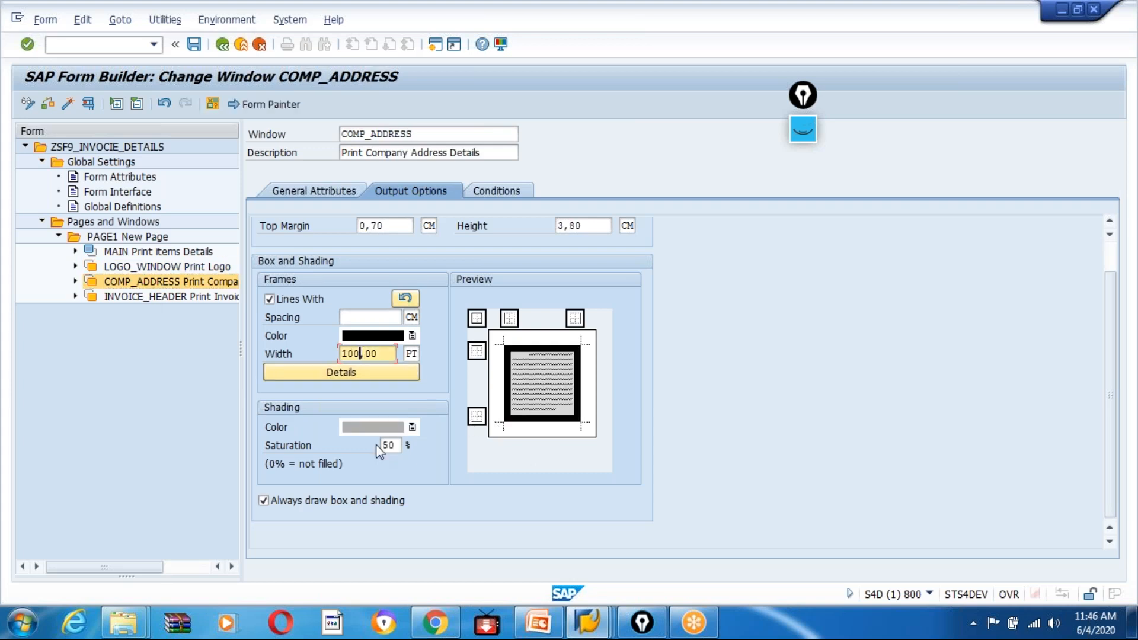
key(BackSpace)
key(BackSpace)
key(BackSpace)
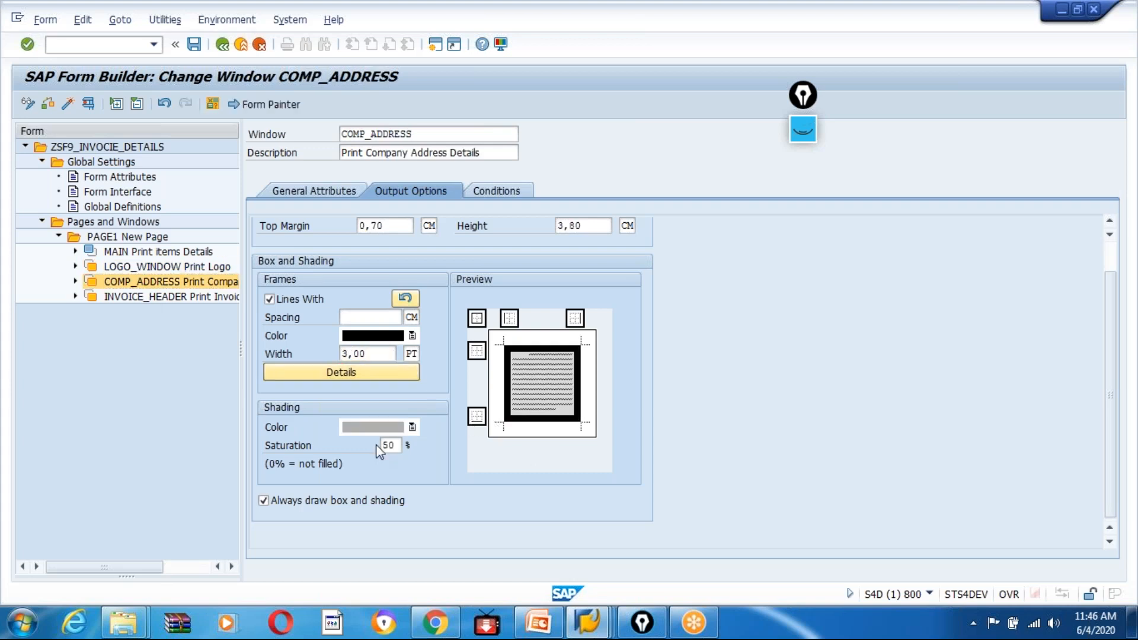
key(Return)
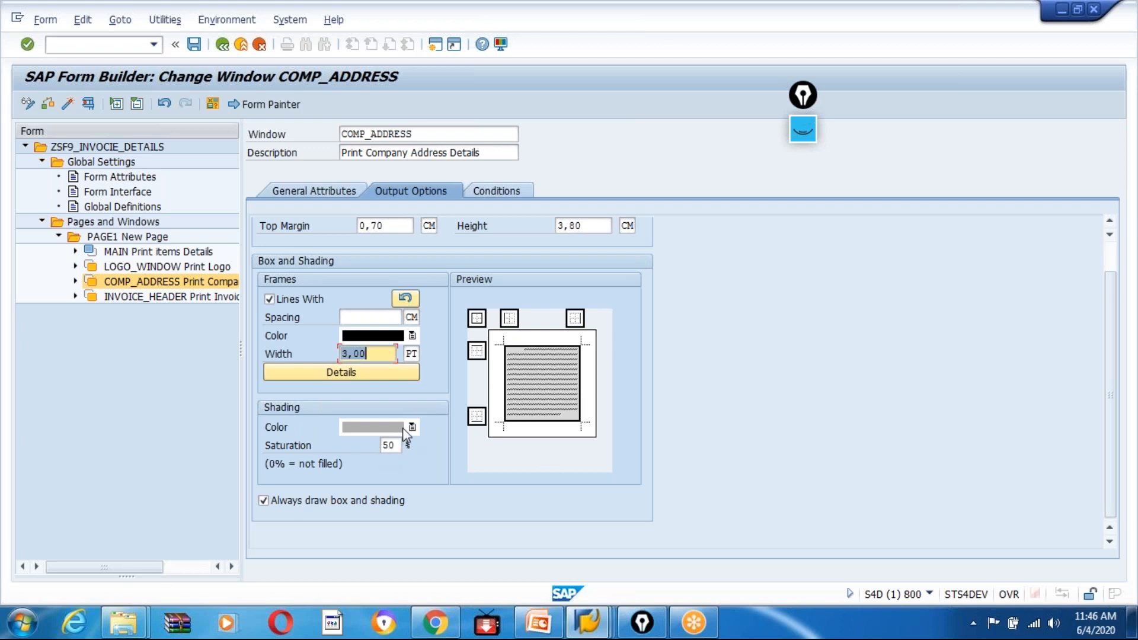
Reset the COMP_ADDRESS shading colour to black and clear its saturation value.
click(404, 427)
click(349, 446)
click(388, 445)
text(5)
key(Return)
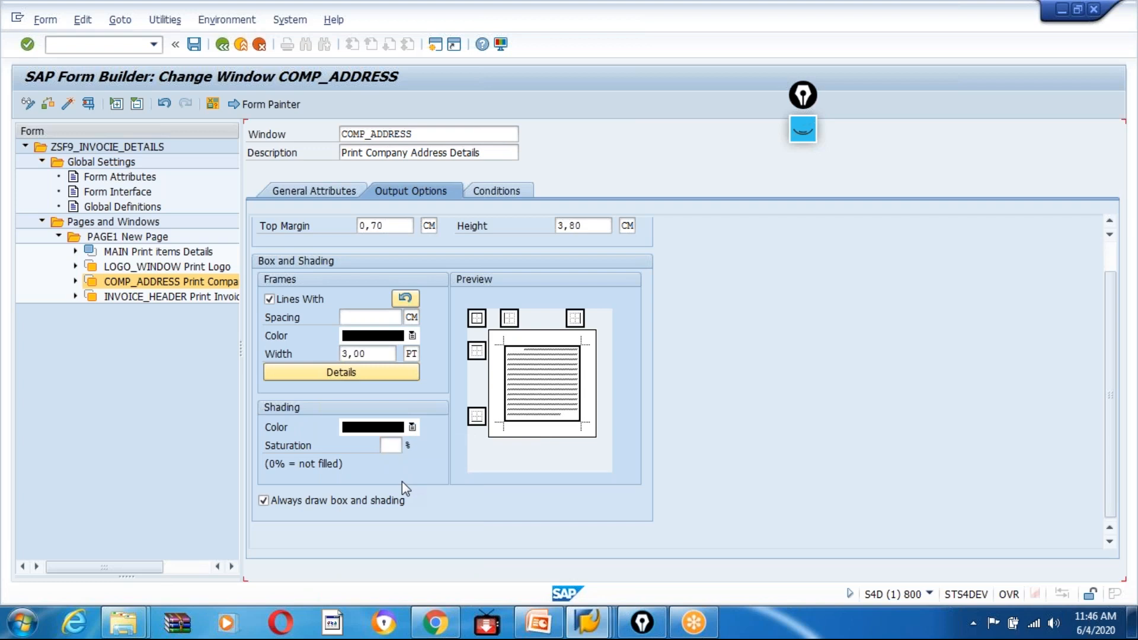
Set the frame line width of the INVOICE_HEADER window to 3 PT.
click(113, 300)
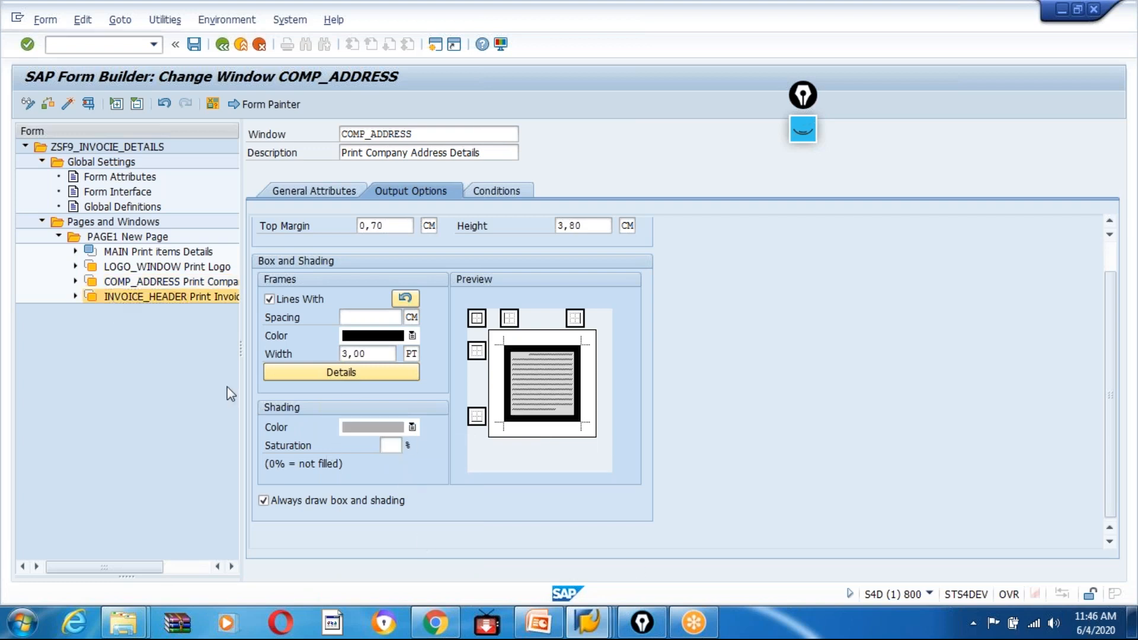
click(364, 354)
key(BackSpace)
key(BackSpace)
key(BackSpace)
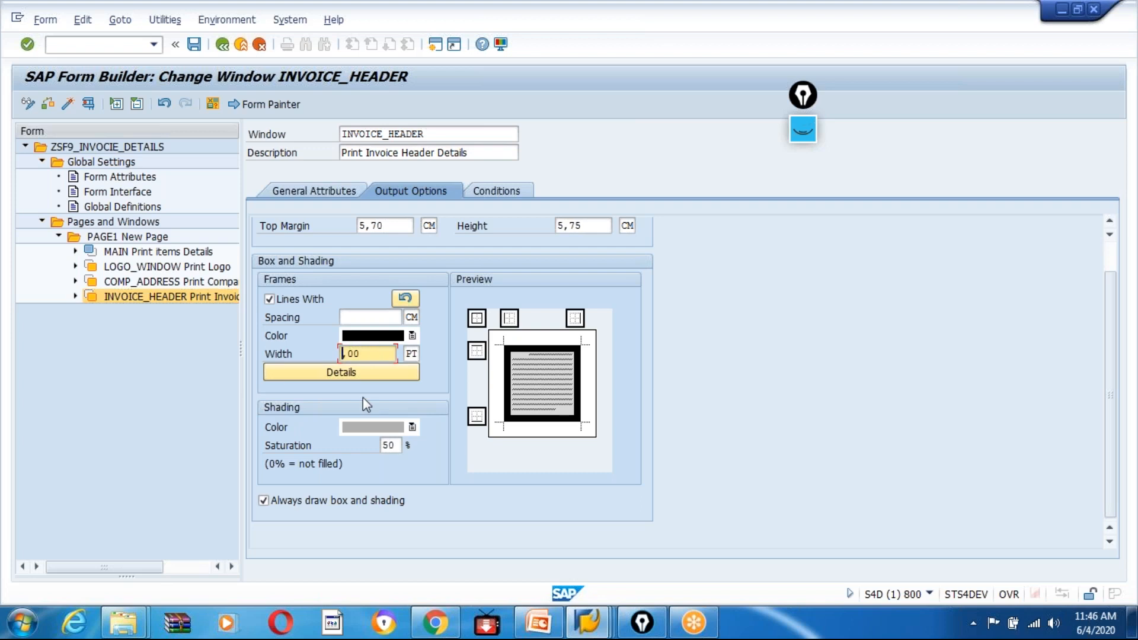
text(3)
key(Return)
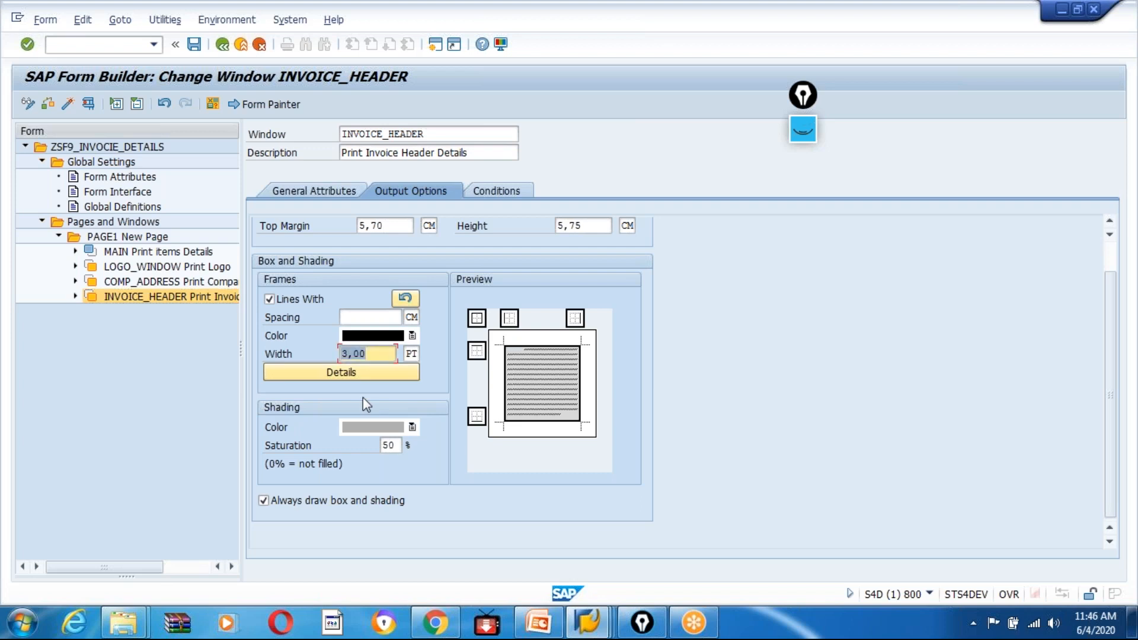
Reset the INVOICE_HEADER shading colour to black and clear its saturation value.
click(413, 428)
click(350, 446)
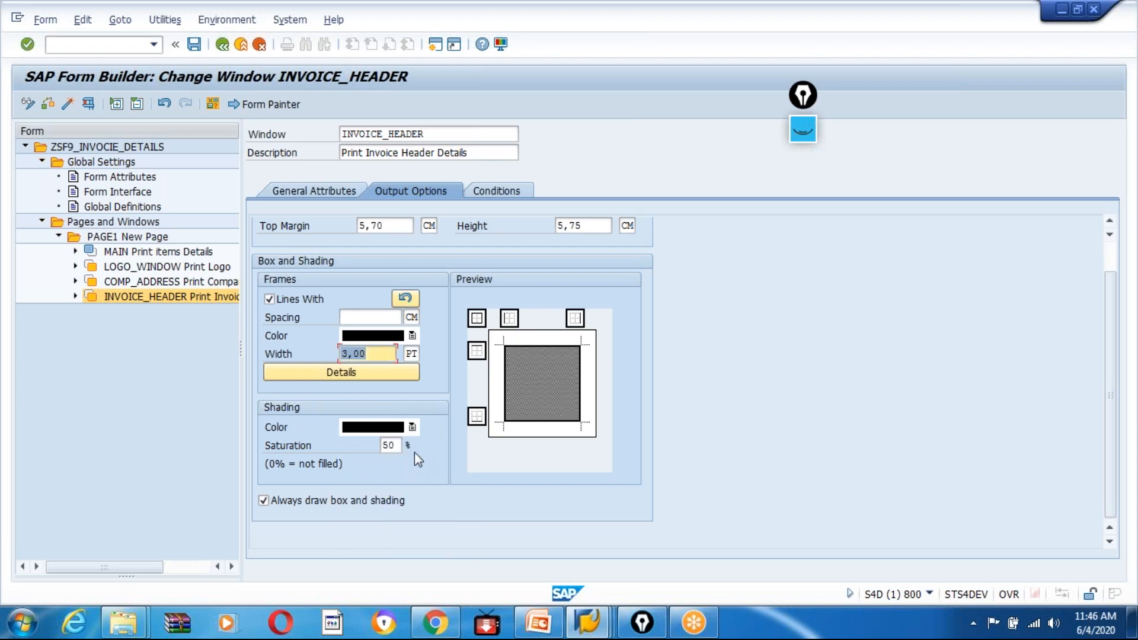
click(400, 443)
key(BackSpace)
key(BackSpace)
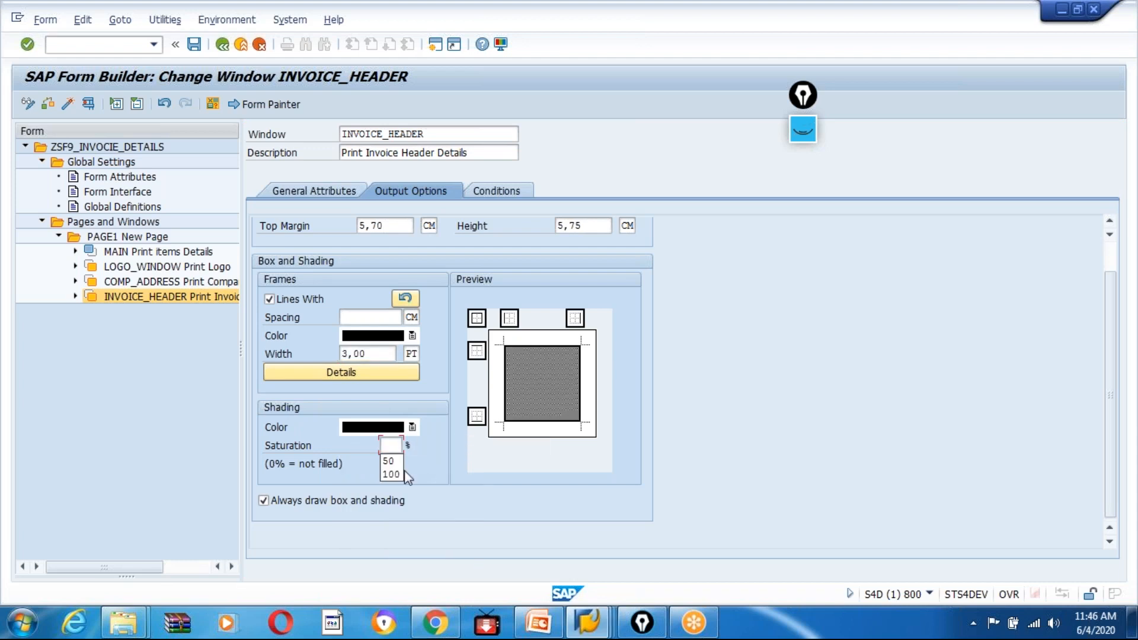
click(424, 466)
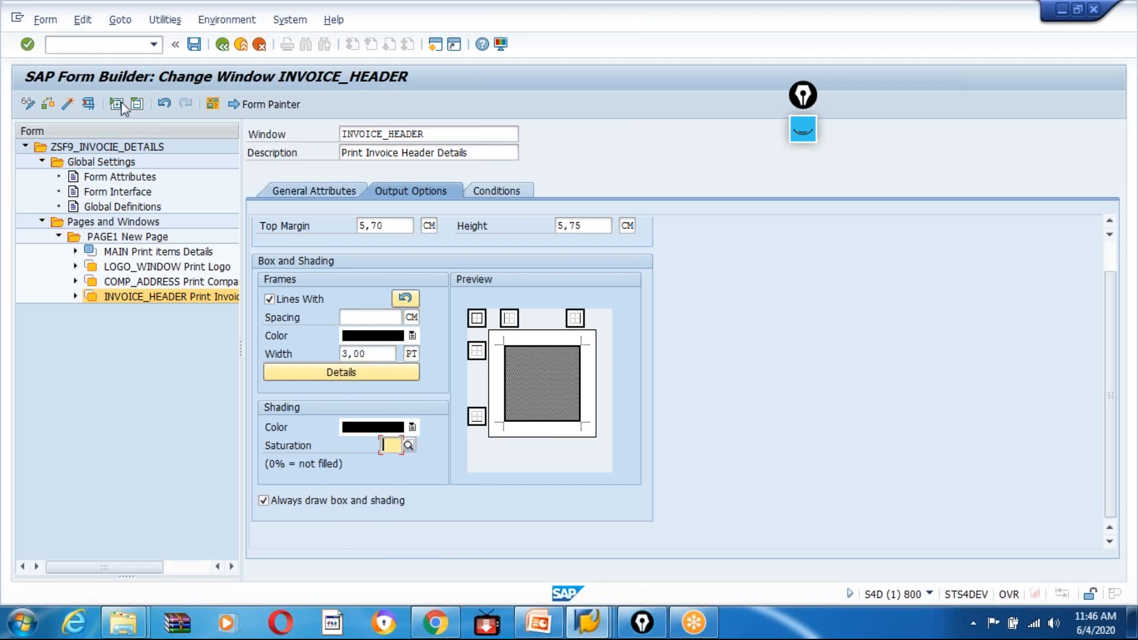
Activate the form and recheck the frame and shading settings of COMP_ADDRESS and LOGO_WINDOW.
click(69, 104)
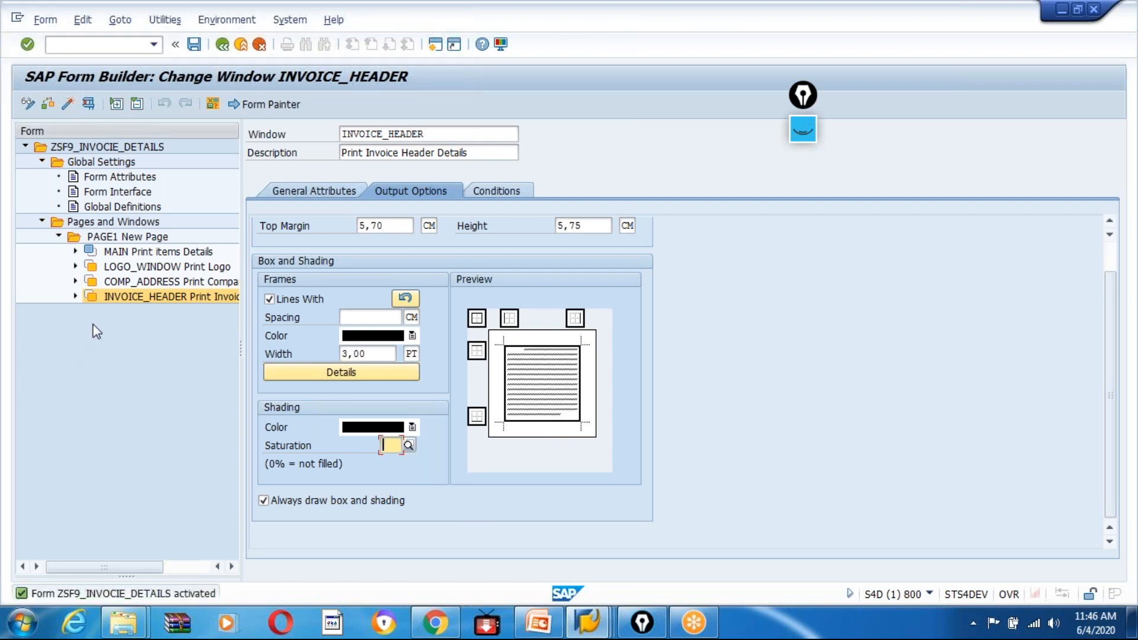
click(117, 283)
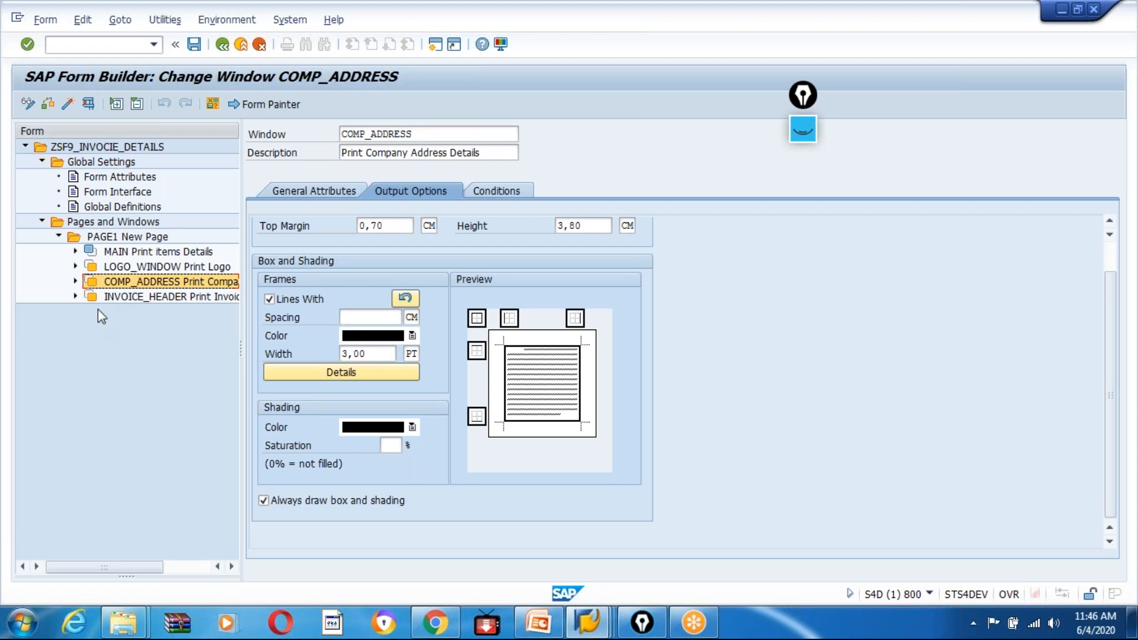
click(135, 266)
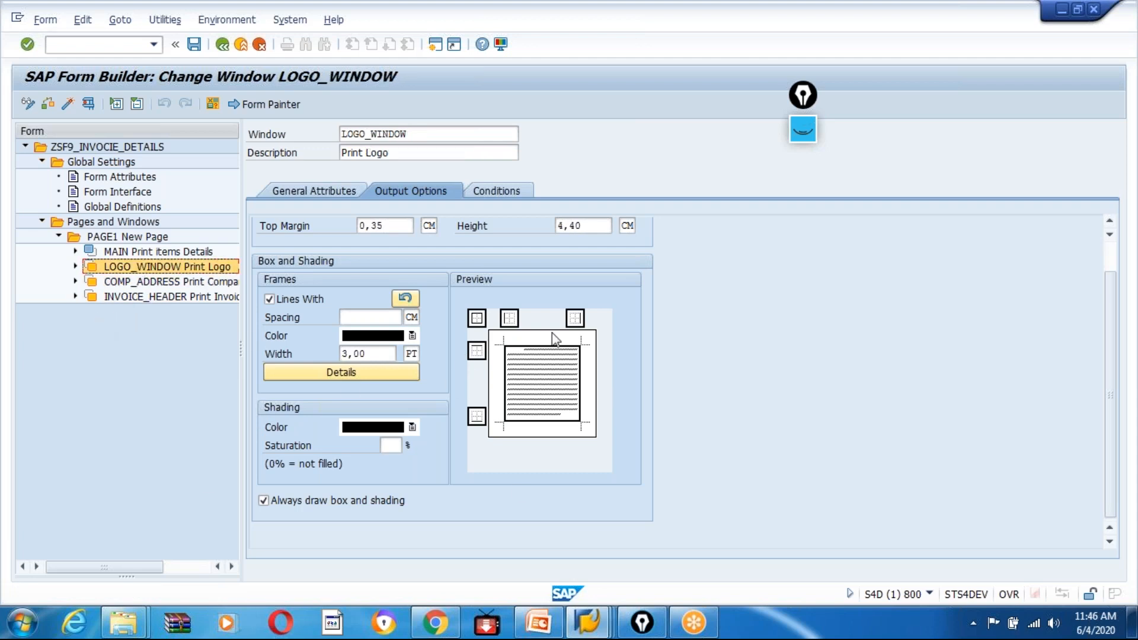
click(67, 105)
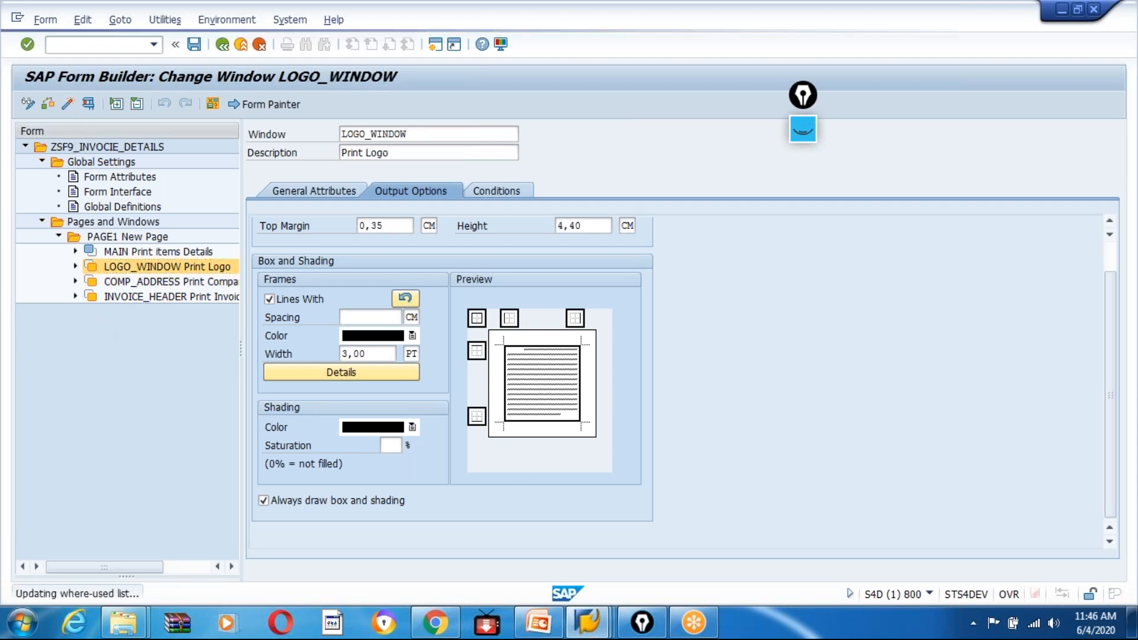
Test the form's function module /1BCDWB/SF00000013 with the copied invoice number as IV_INVOICE and examine the print preview.
click(89, 104)
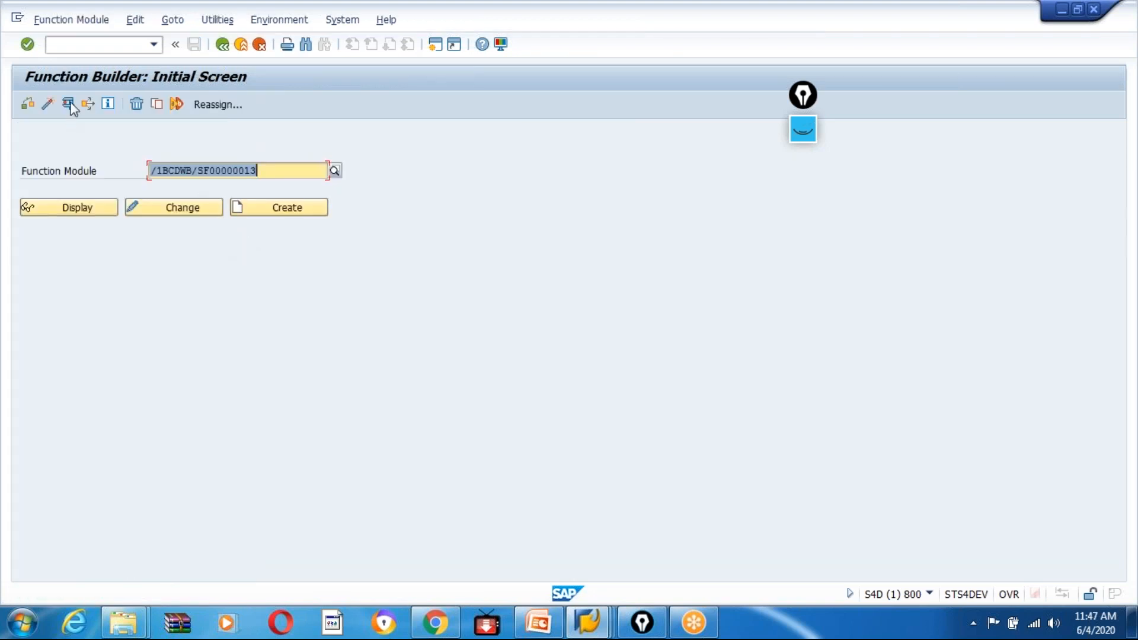
click(70, 105)
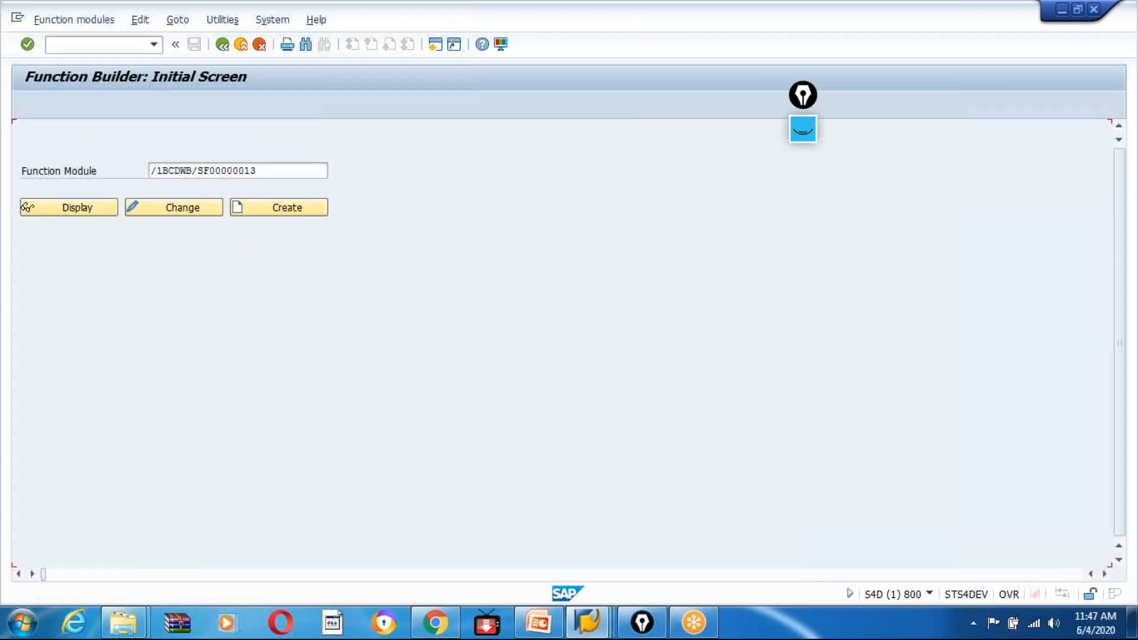
click(232, 345)
text(90000008)
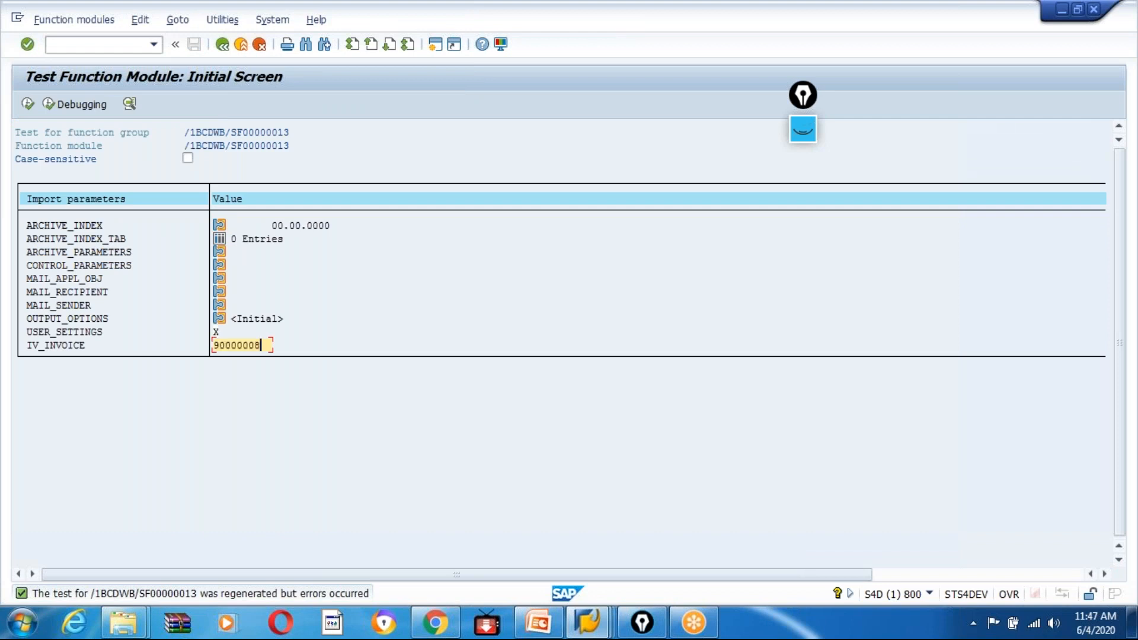
click(27, 105)
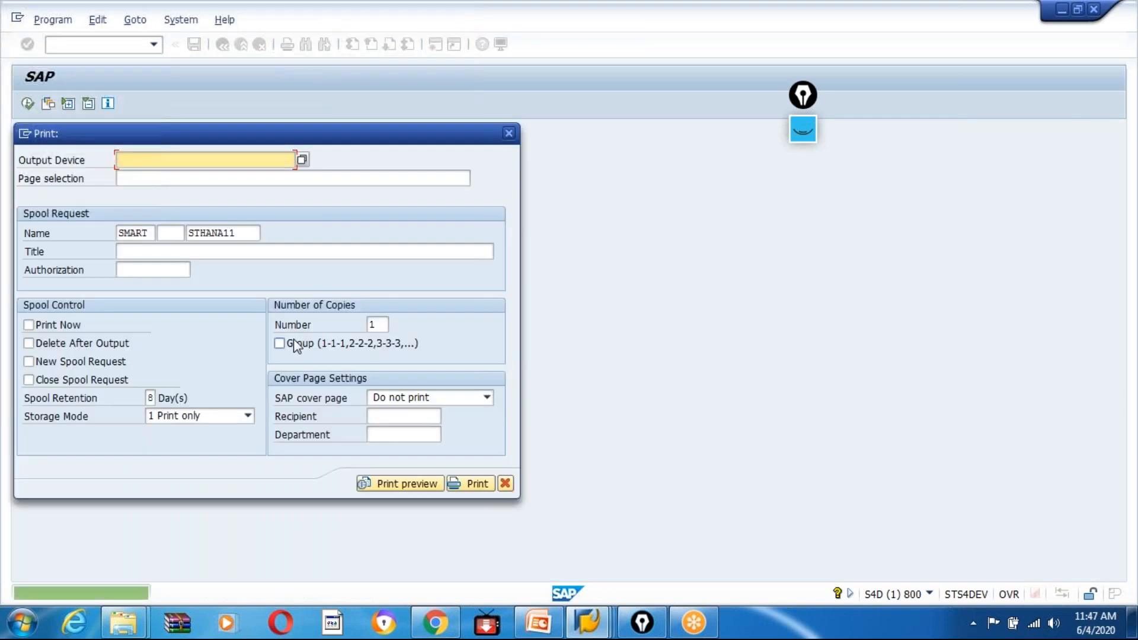
click(391, 485)
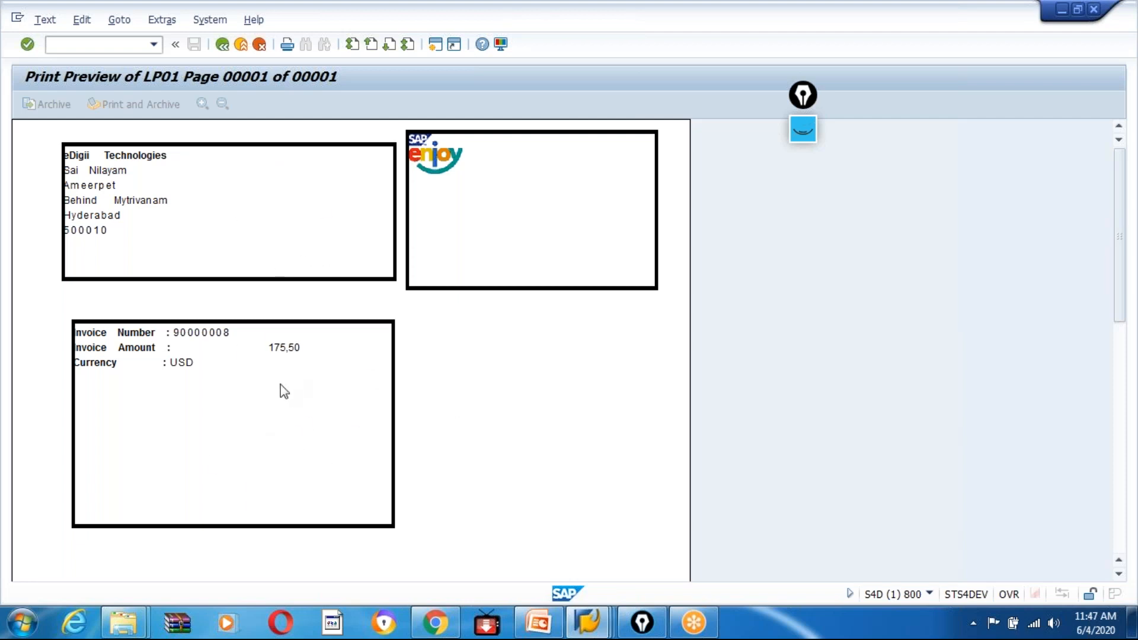
drag(1118, 246, 1120, 195)
Leave the print preview and the function module test to return to the form in Form Builder.
click(221, 48)
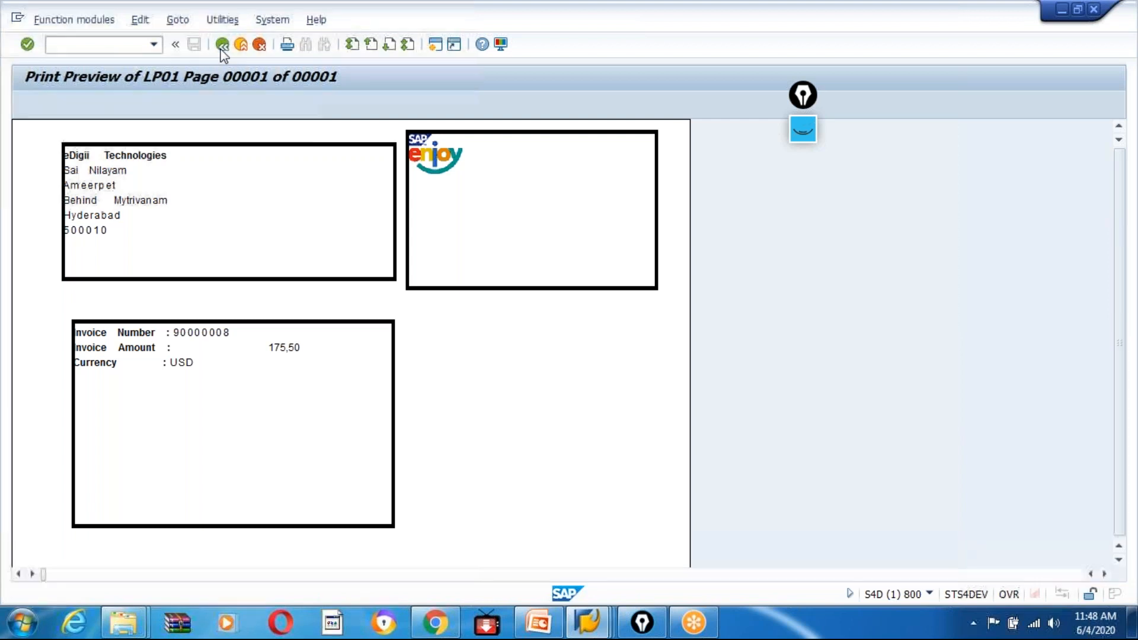
click(221, 45)
click(222, 45)
click(222, 45)
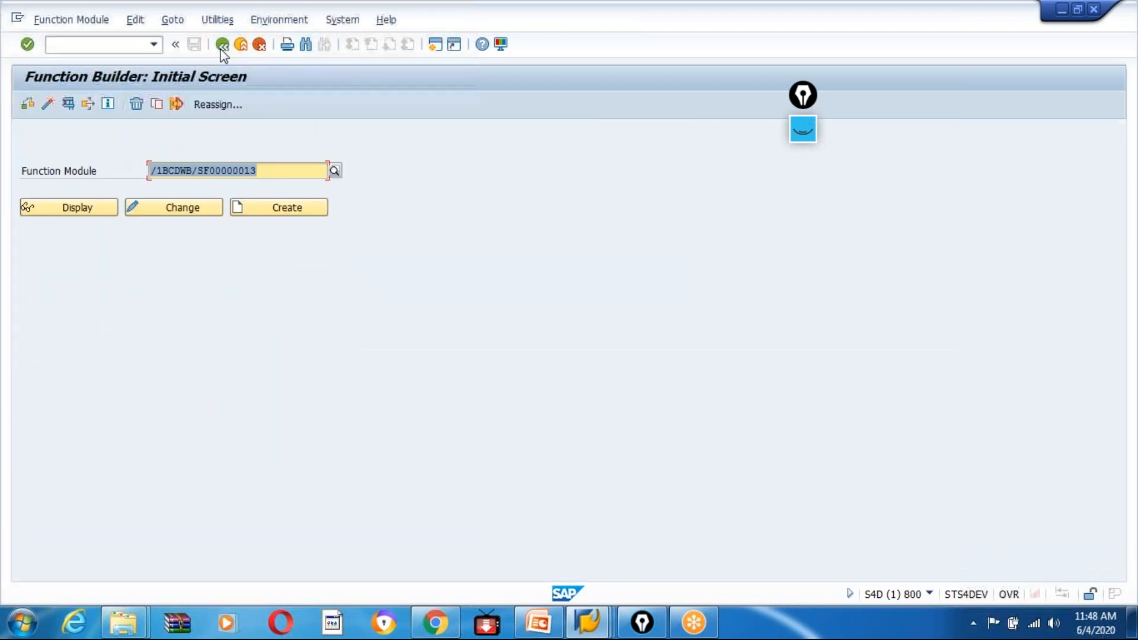
click(223, 46)
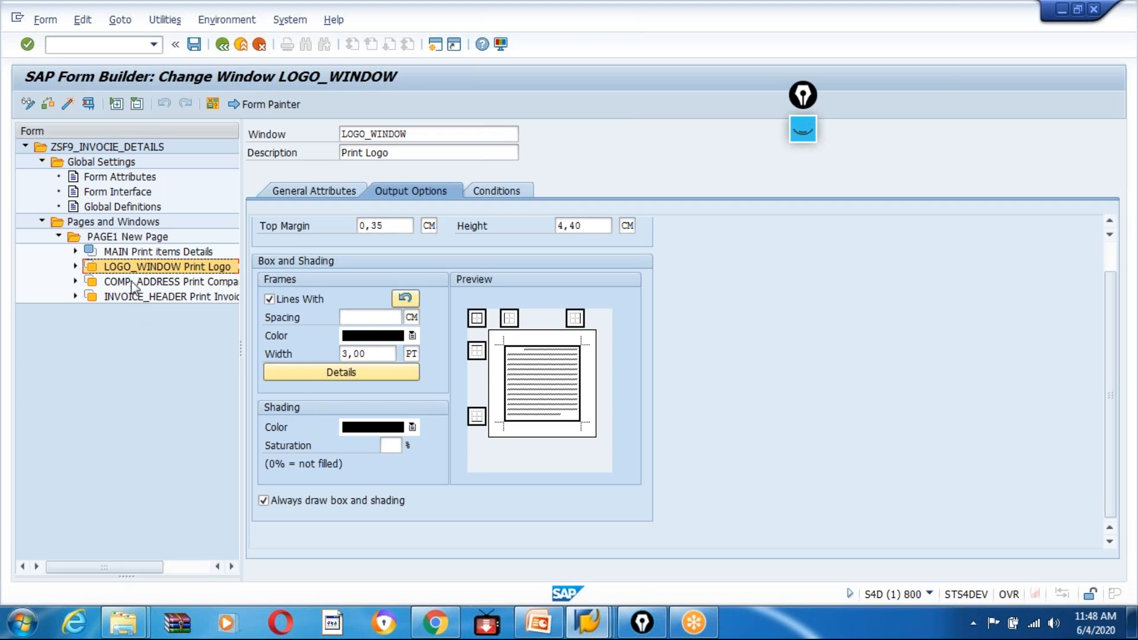
Start downloading form ZSF9_INVOCIE_DETAILS as an XML file and choose the desktop folder Batch 9 as the location.
click(82, 147)
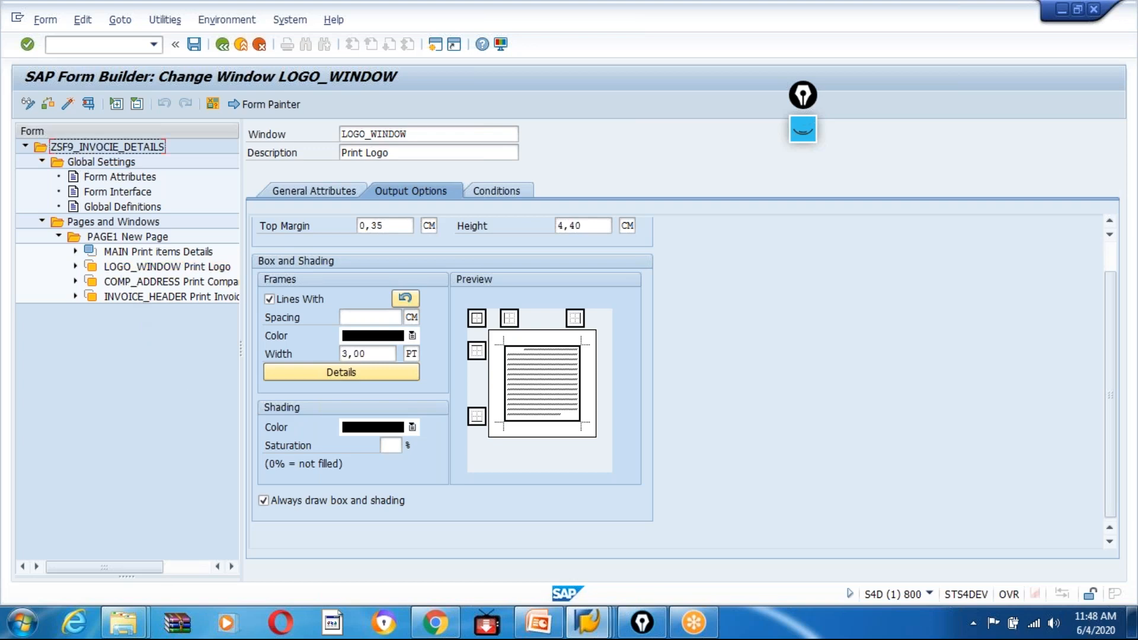
click(159, 19)
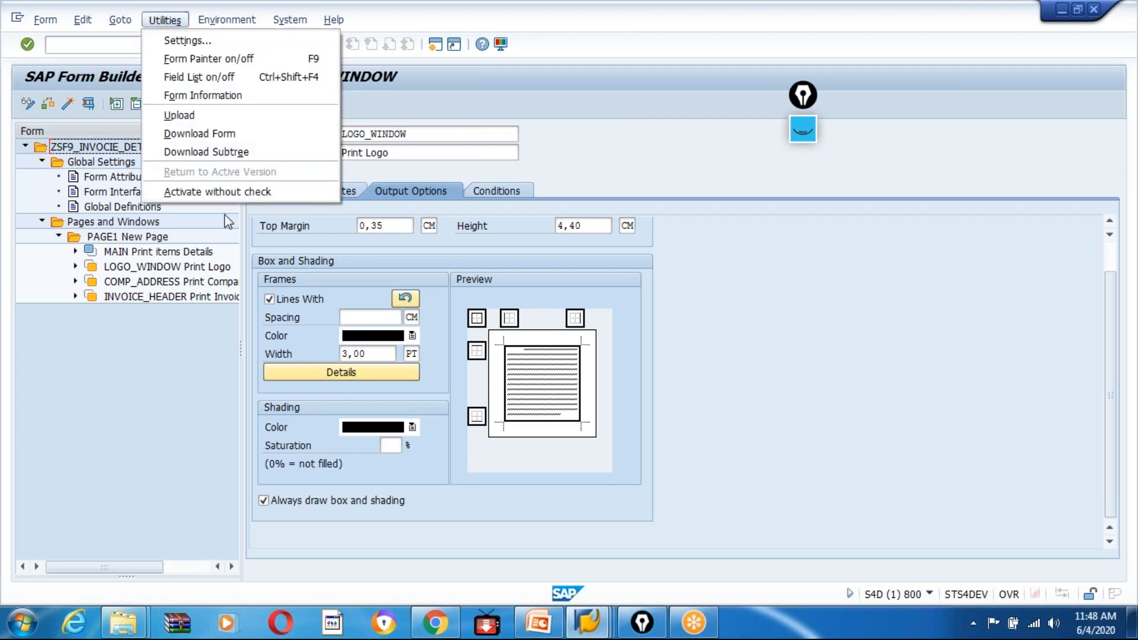
click(221, 133)
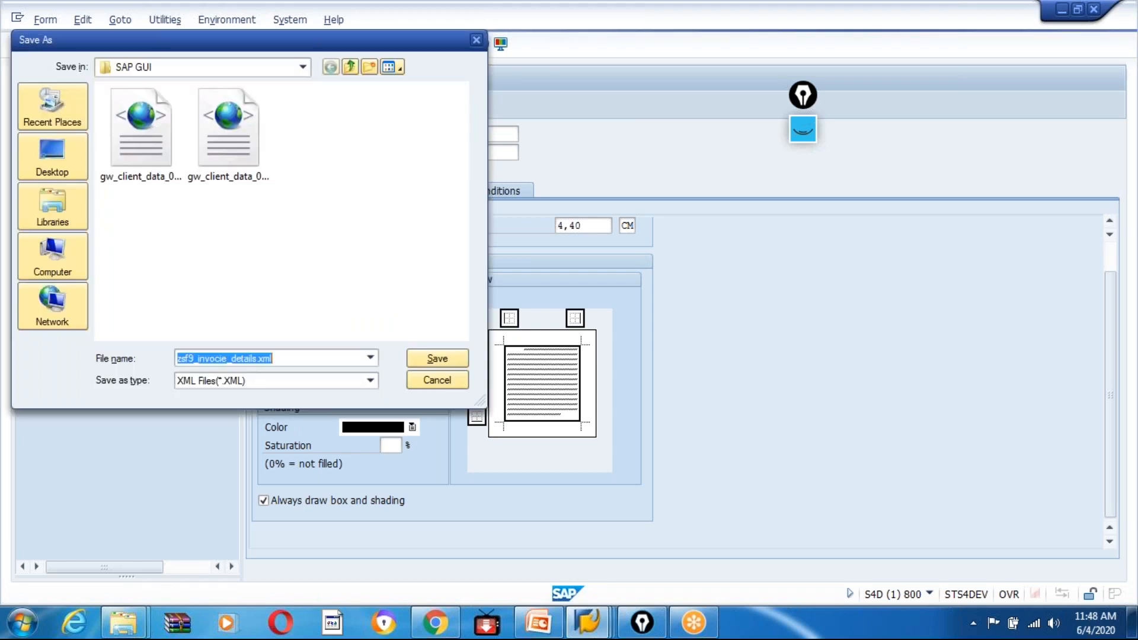
click(52, 157)
click(194, 287)
scroll(195, 288, down, 3)
double_click(111, 218)
Create a folder named SMARTFORMS inside Batch 9.
right_click(137, 187)
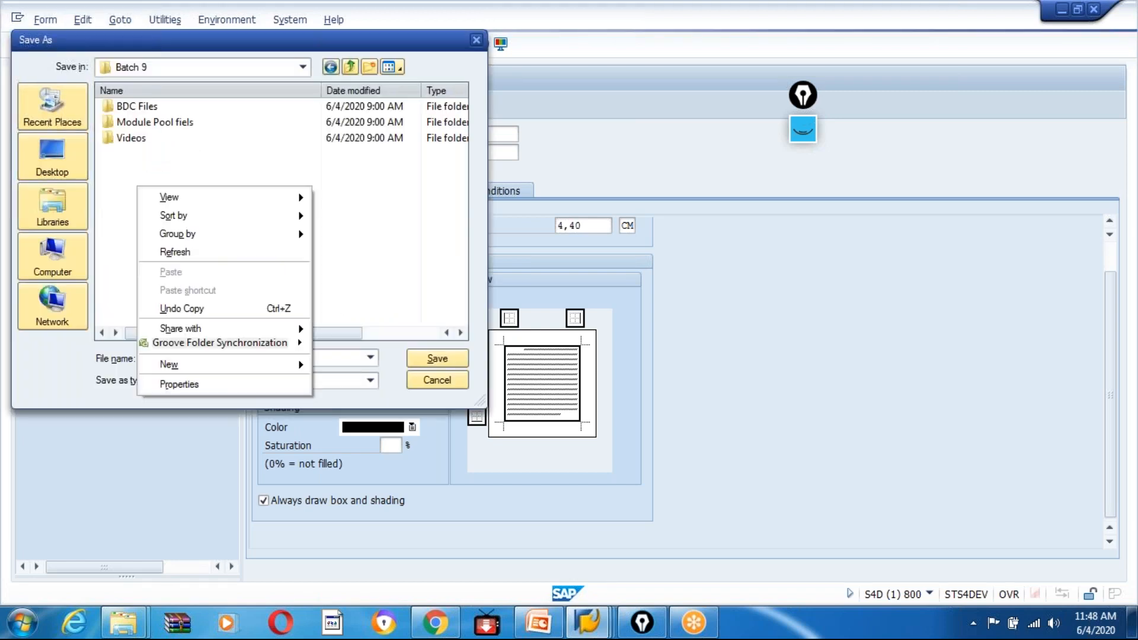
mouse_move(246, 364)
click(338, 360)
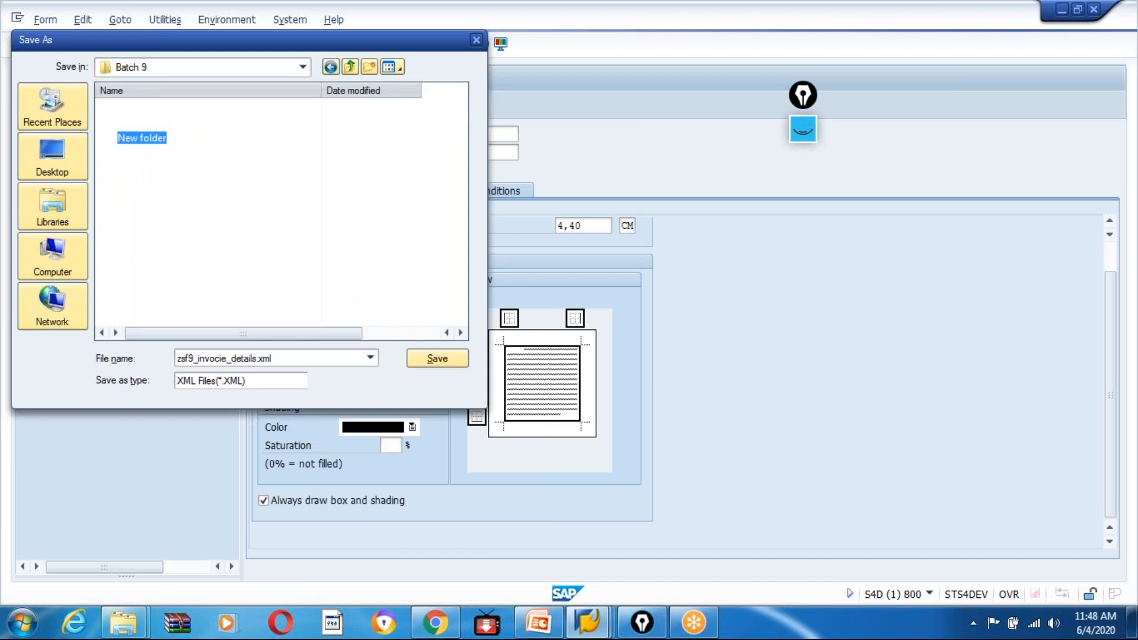
text(SMARTFORMS)
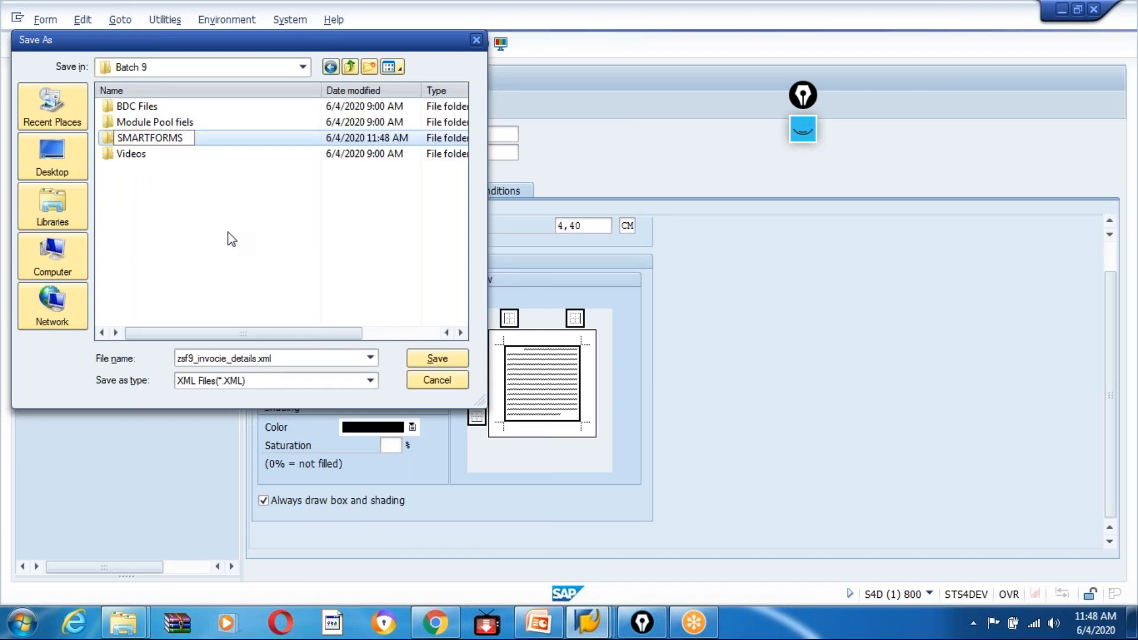
key(Return)
Save the form download as zsf9_invocie_details.xml in the SMARTFORMS folder and show the Windows desktop.
double_click(158, 142)
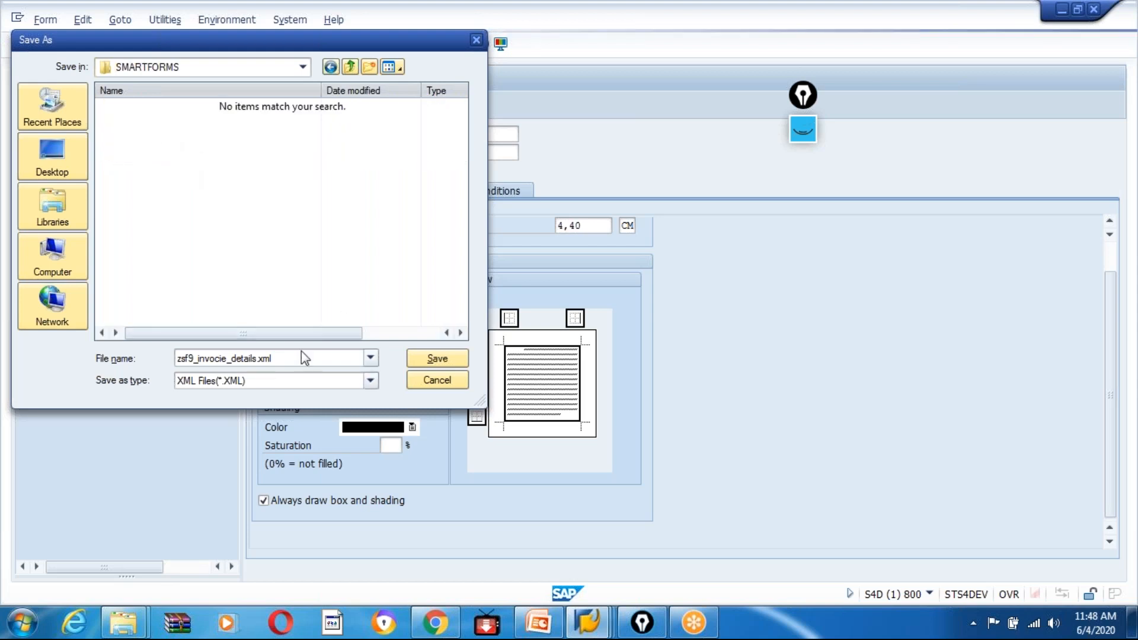
click(431, 359)
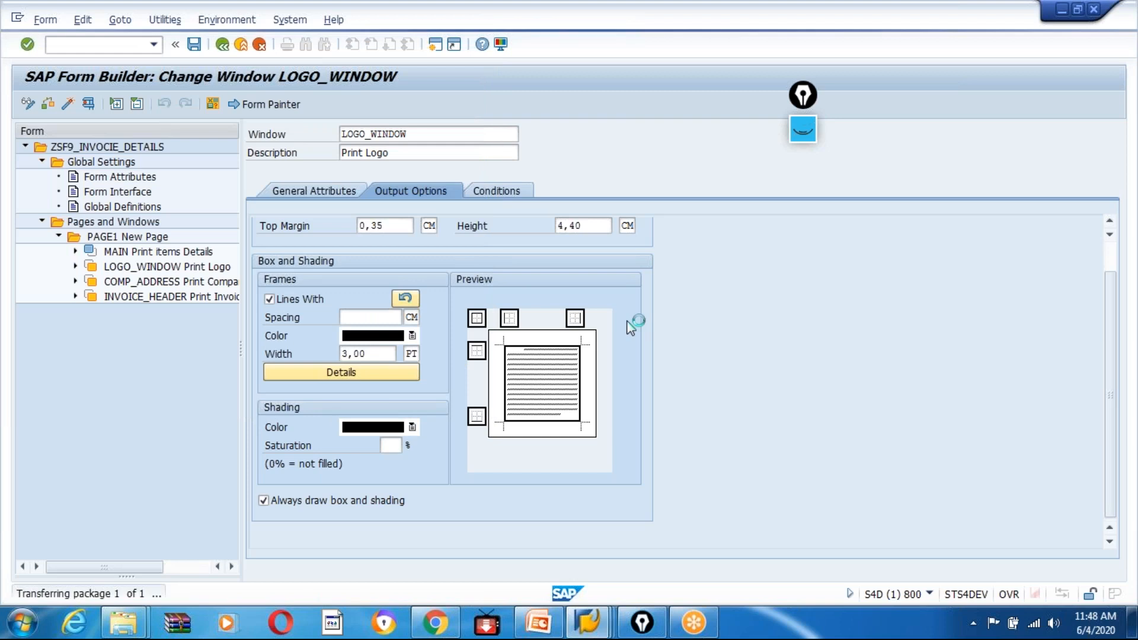
click(373, 372)
click(394, 402)
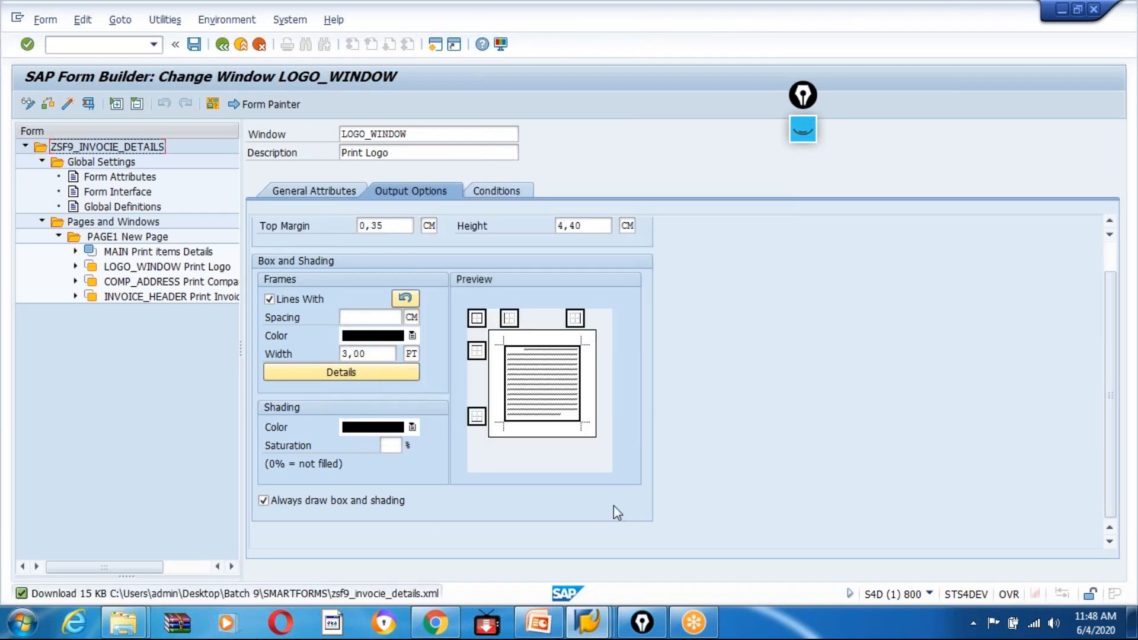
key(super+d)
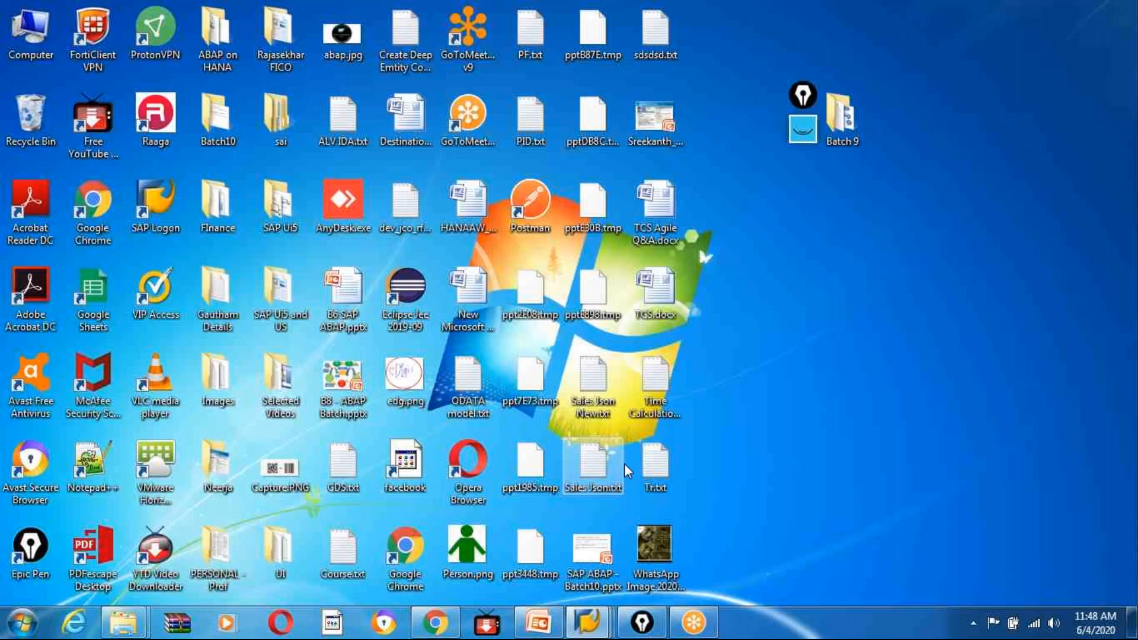